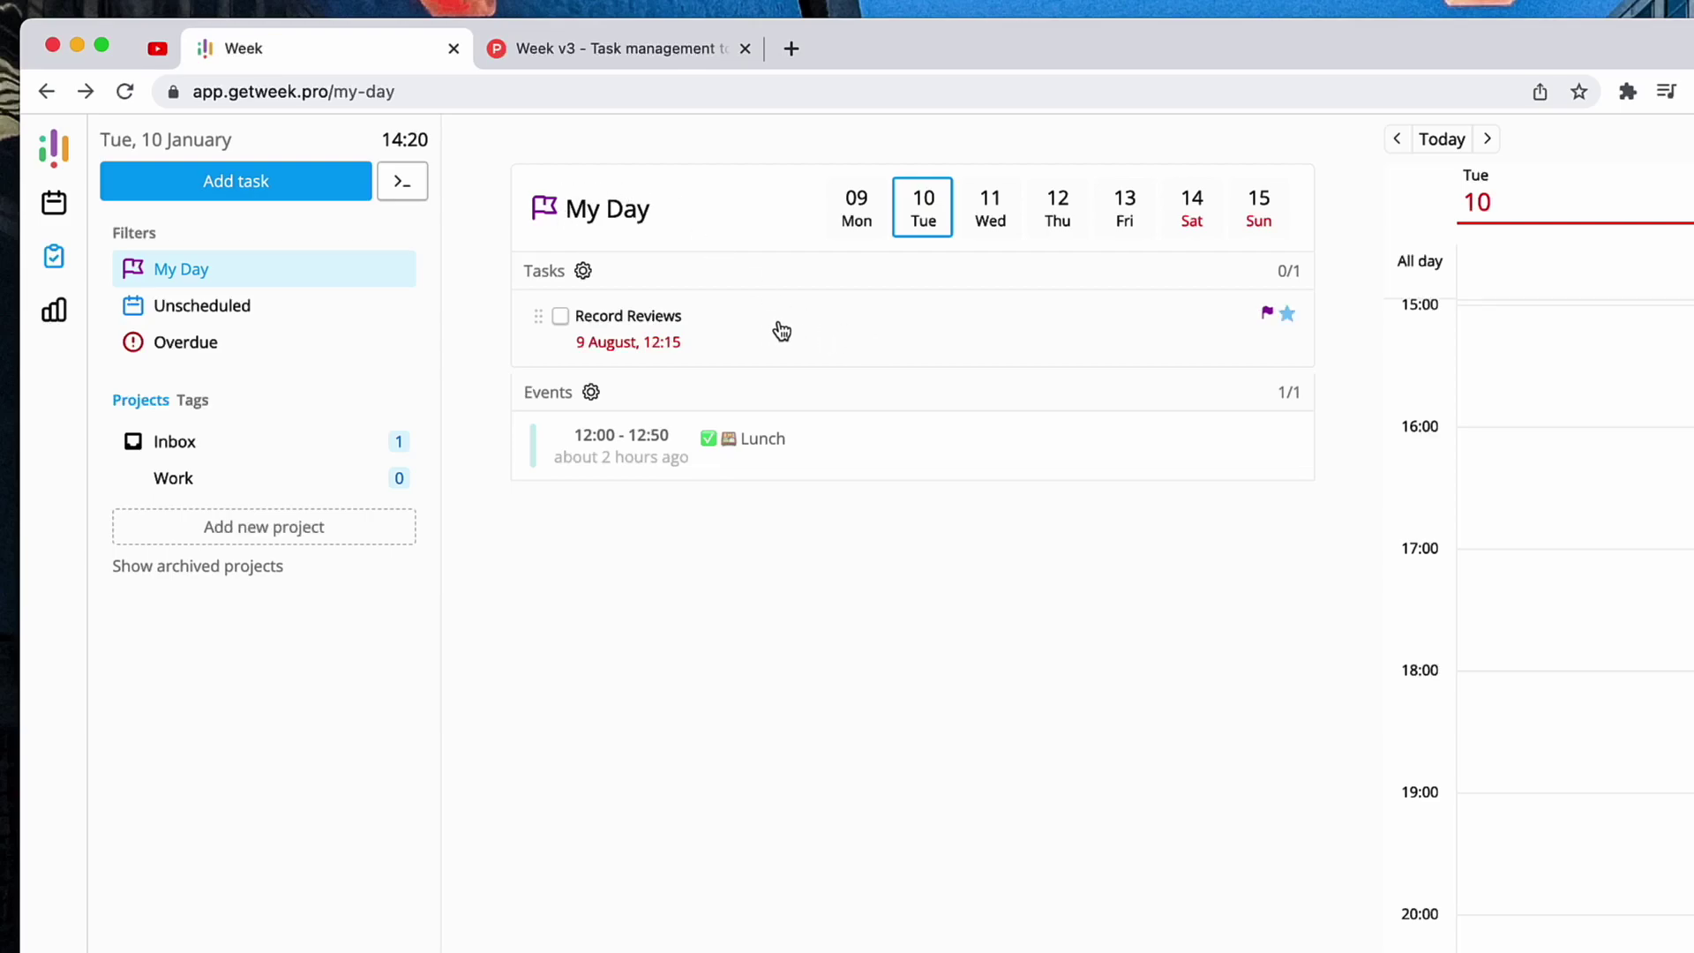
left_click_drag(556, 327, 973, 374)
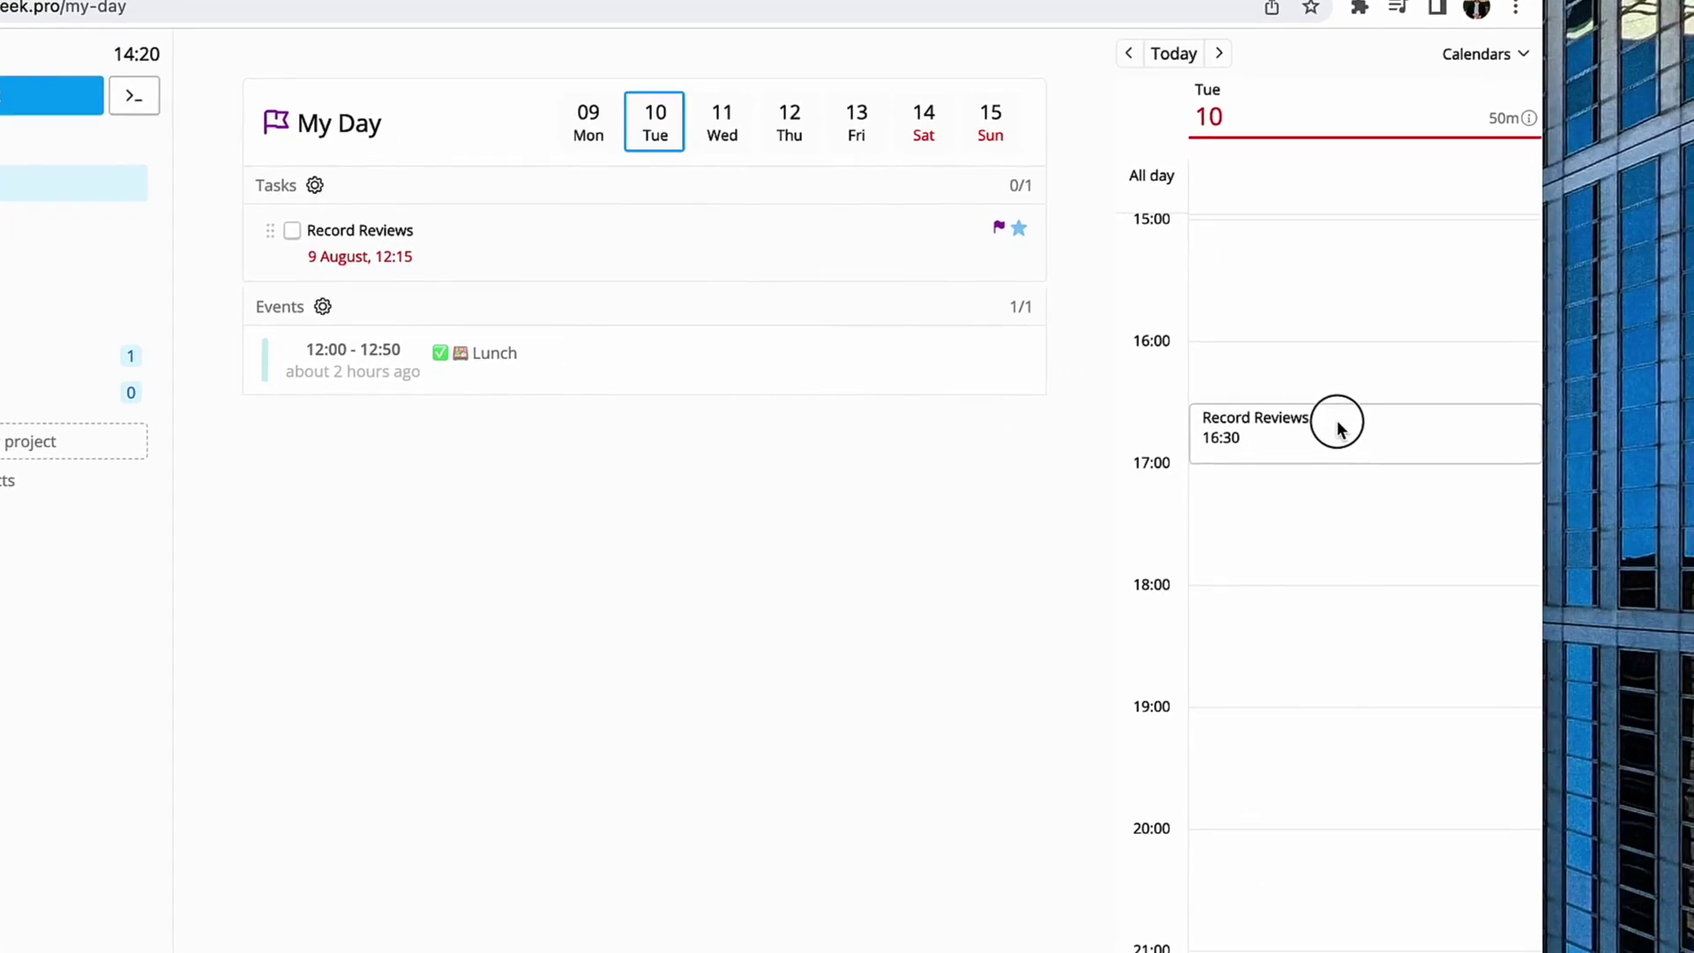
left_click_drag(788, 315, 1339, 421)
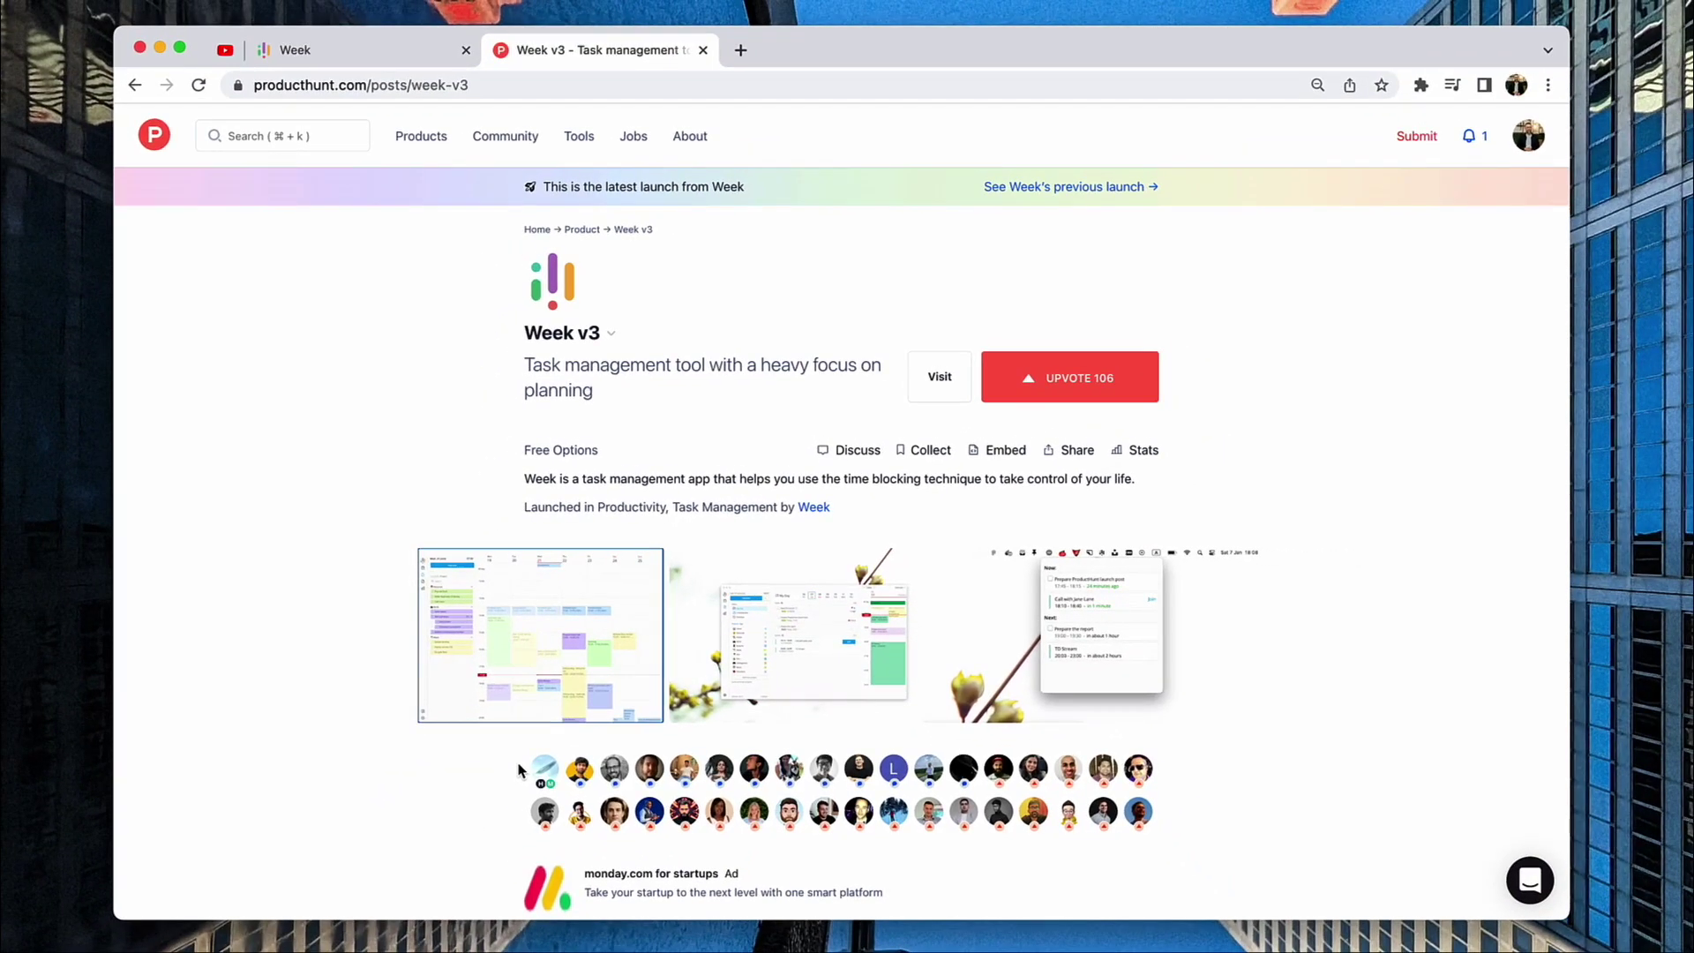
Return to the Week app and scroll the week calendar back up.
left_click(406, 60)
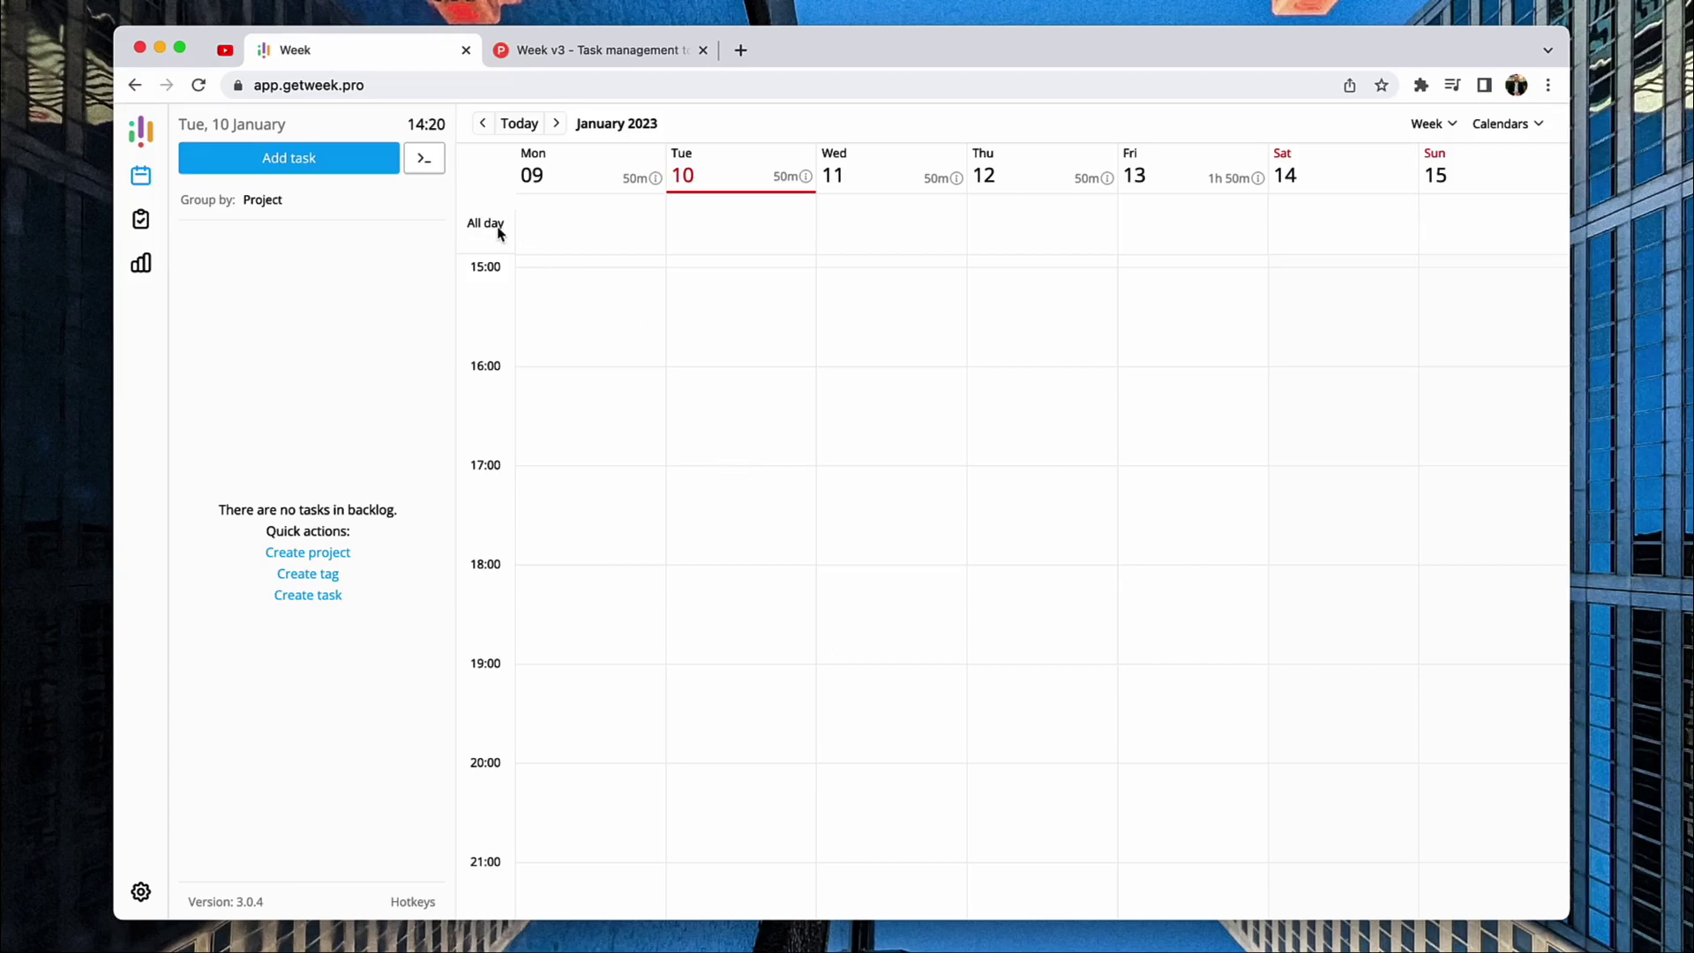
scroll(648, 340, "down", 2)
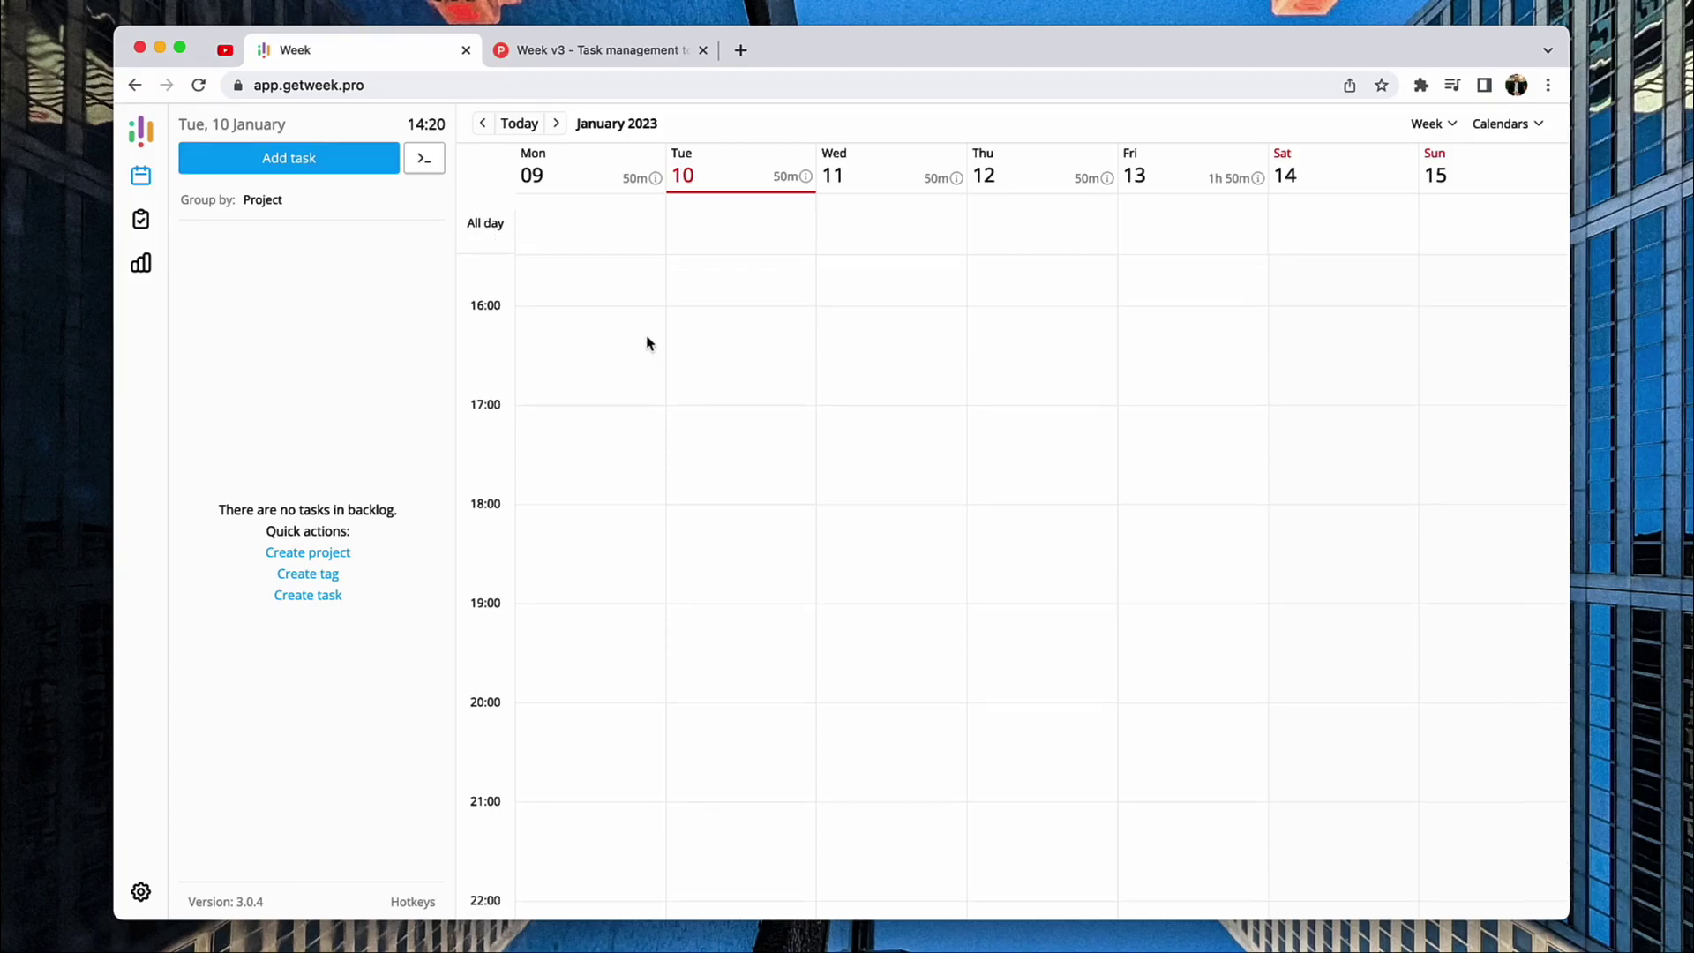
scroll(649, 342, "up", 5)
scroll(649, 342, "up", 4)
scroll(649, 342, "up", 3)
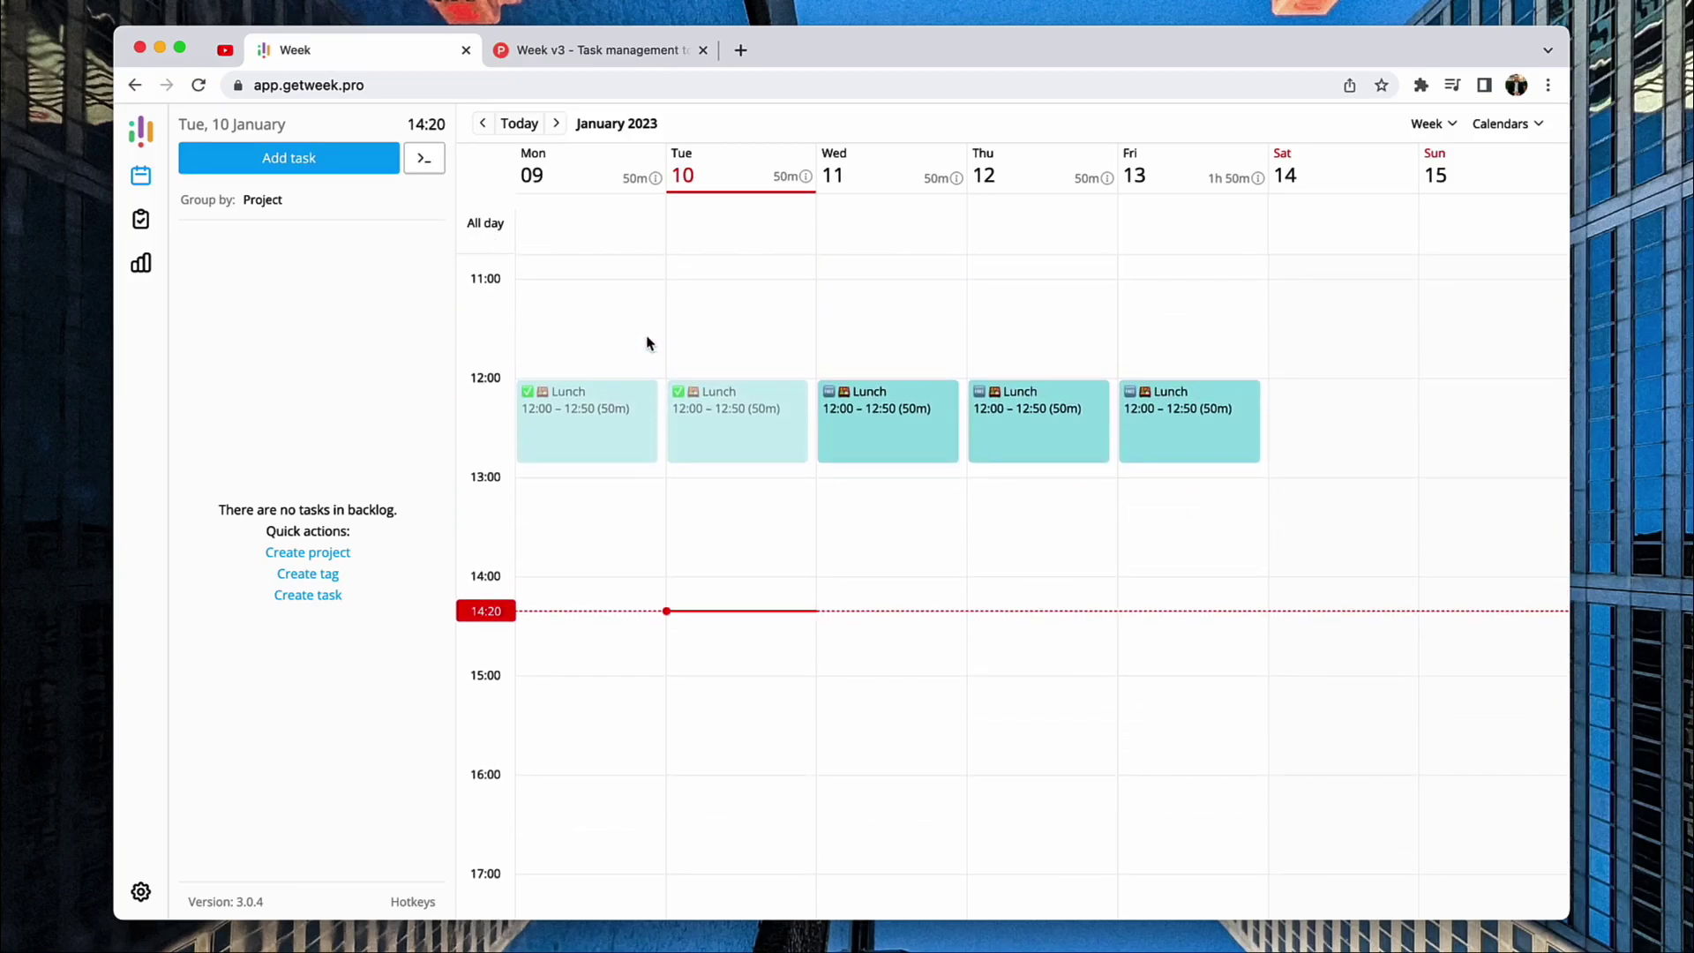
scroll(953, 357, "up", 1)
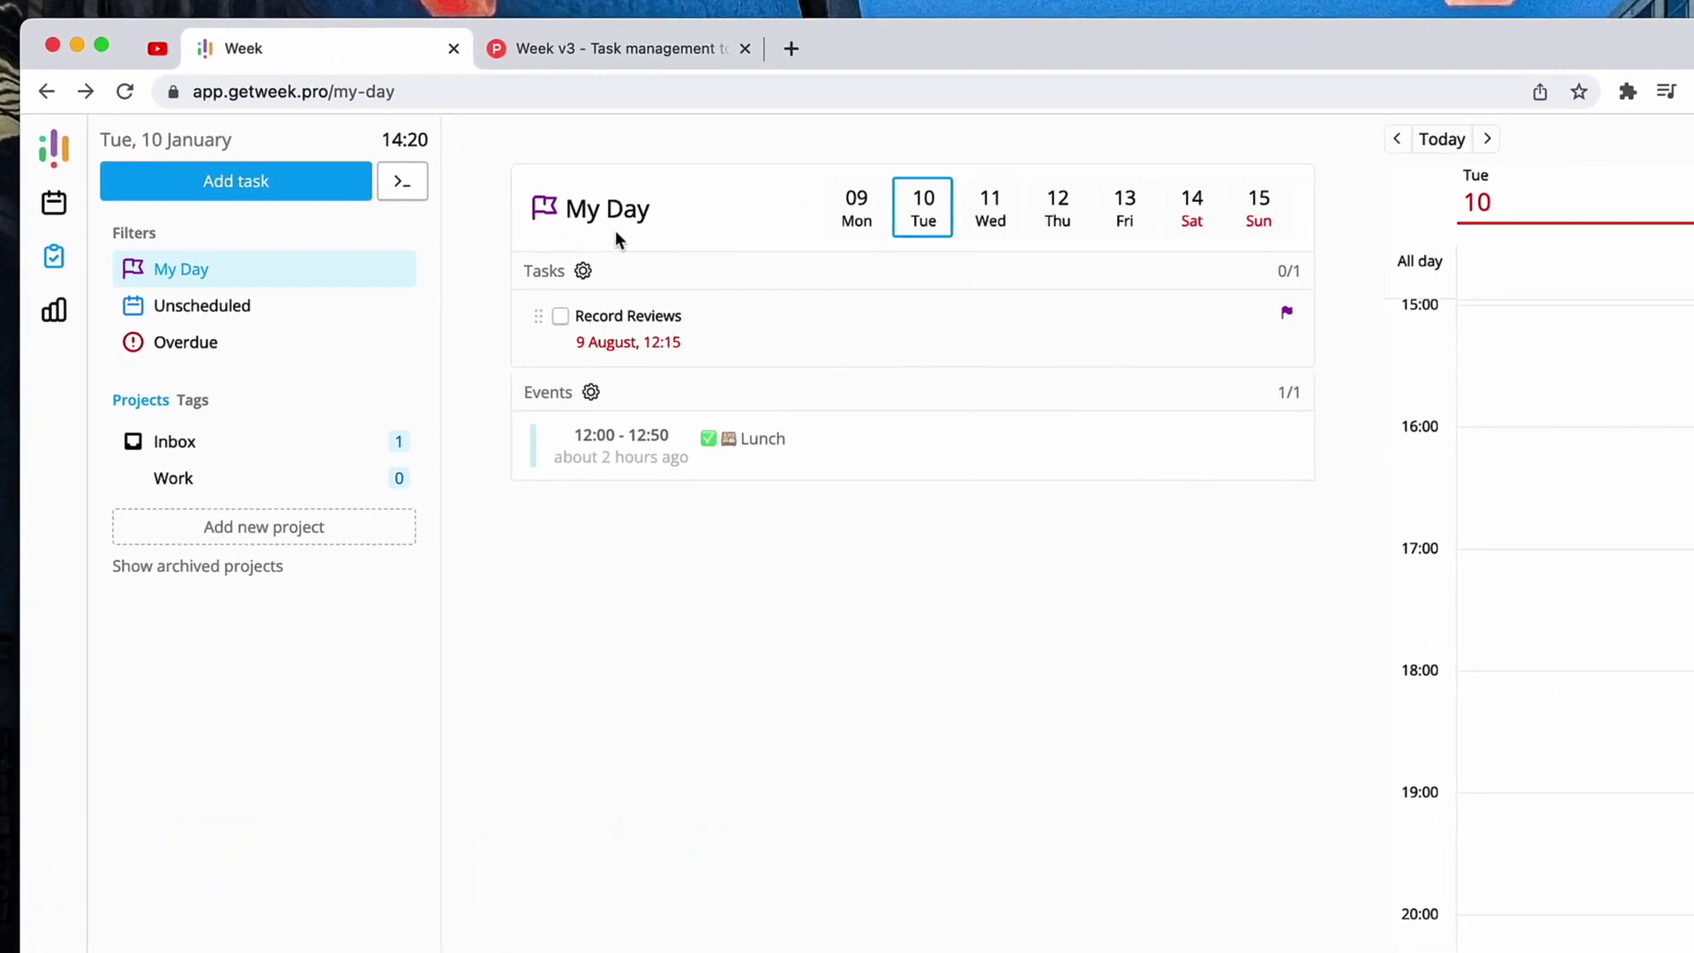
Drop Record Reviews onto Tuesday's 16:30 slot, creating a 16:30–17:00 block.
mouse_move(781, 328)
left_click_drag(558, 326, 1337, 423)
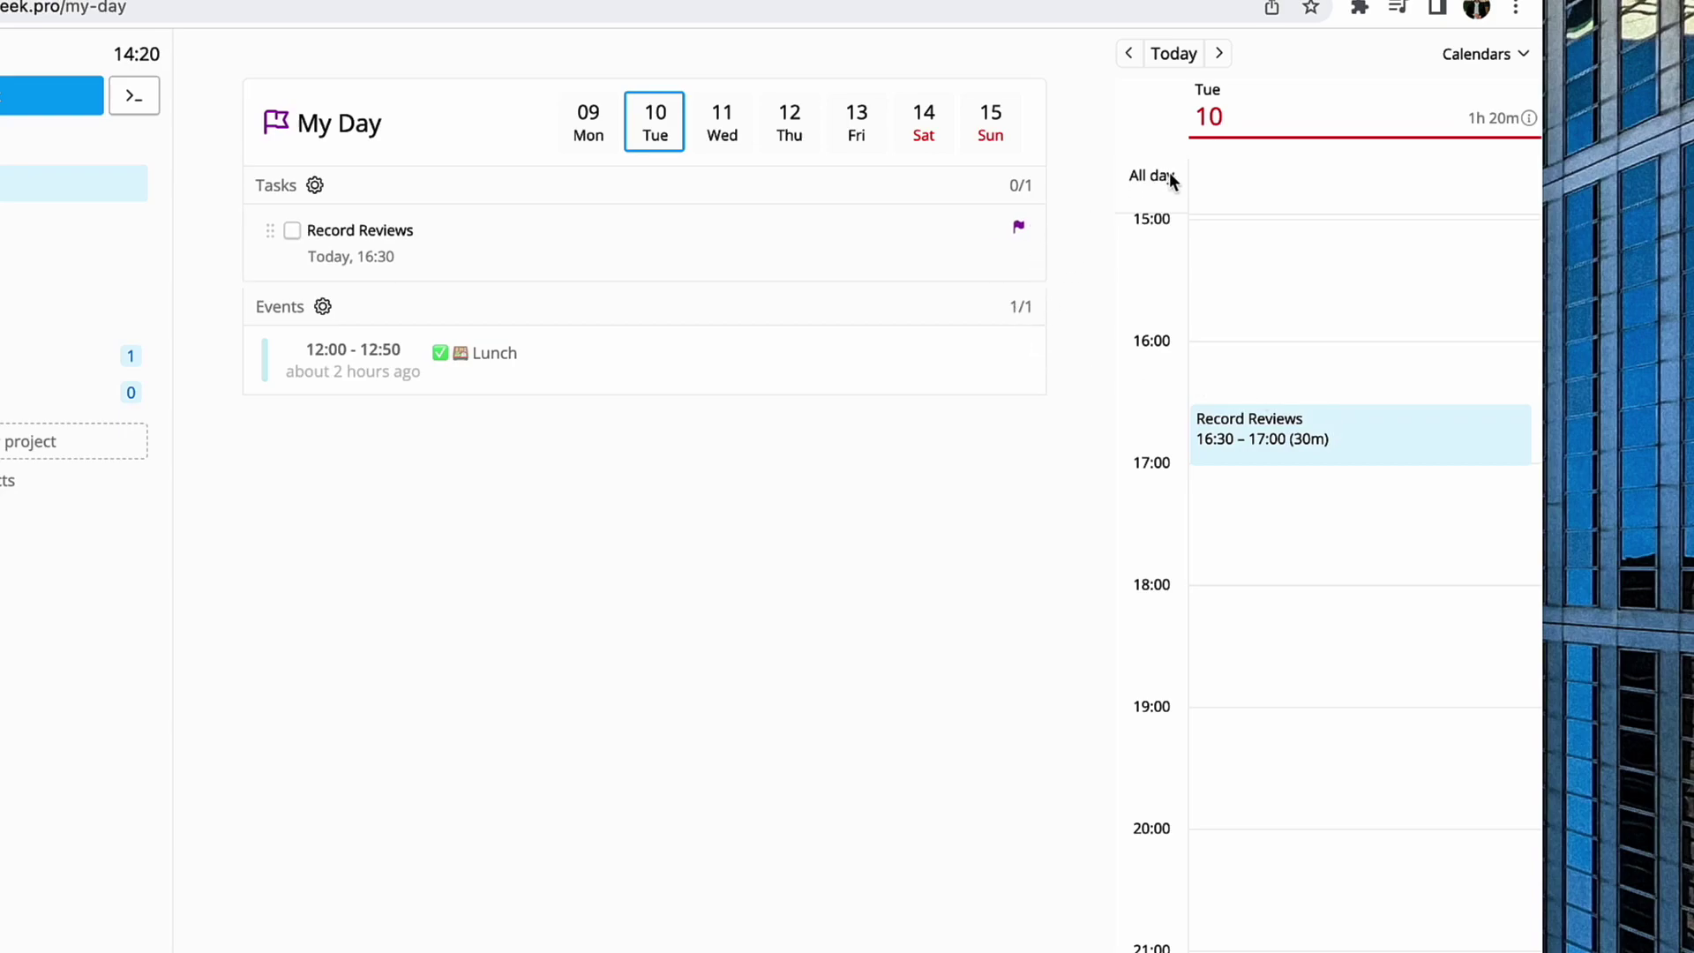
scroll(1383, 280, "up", 2)
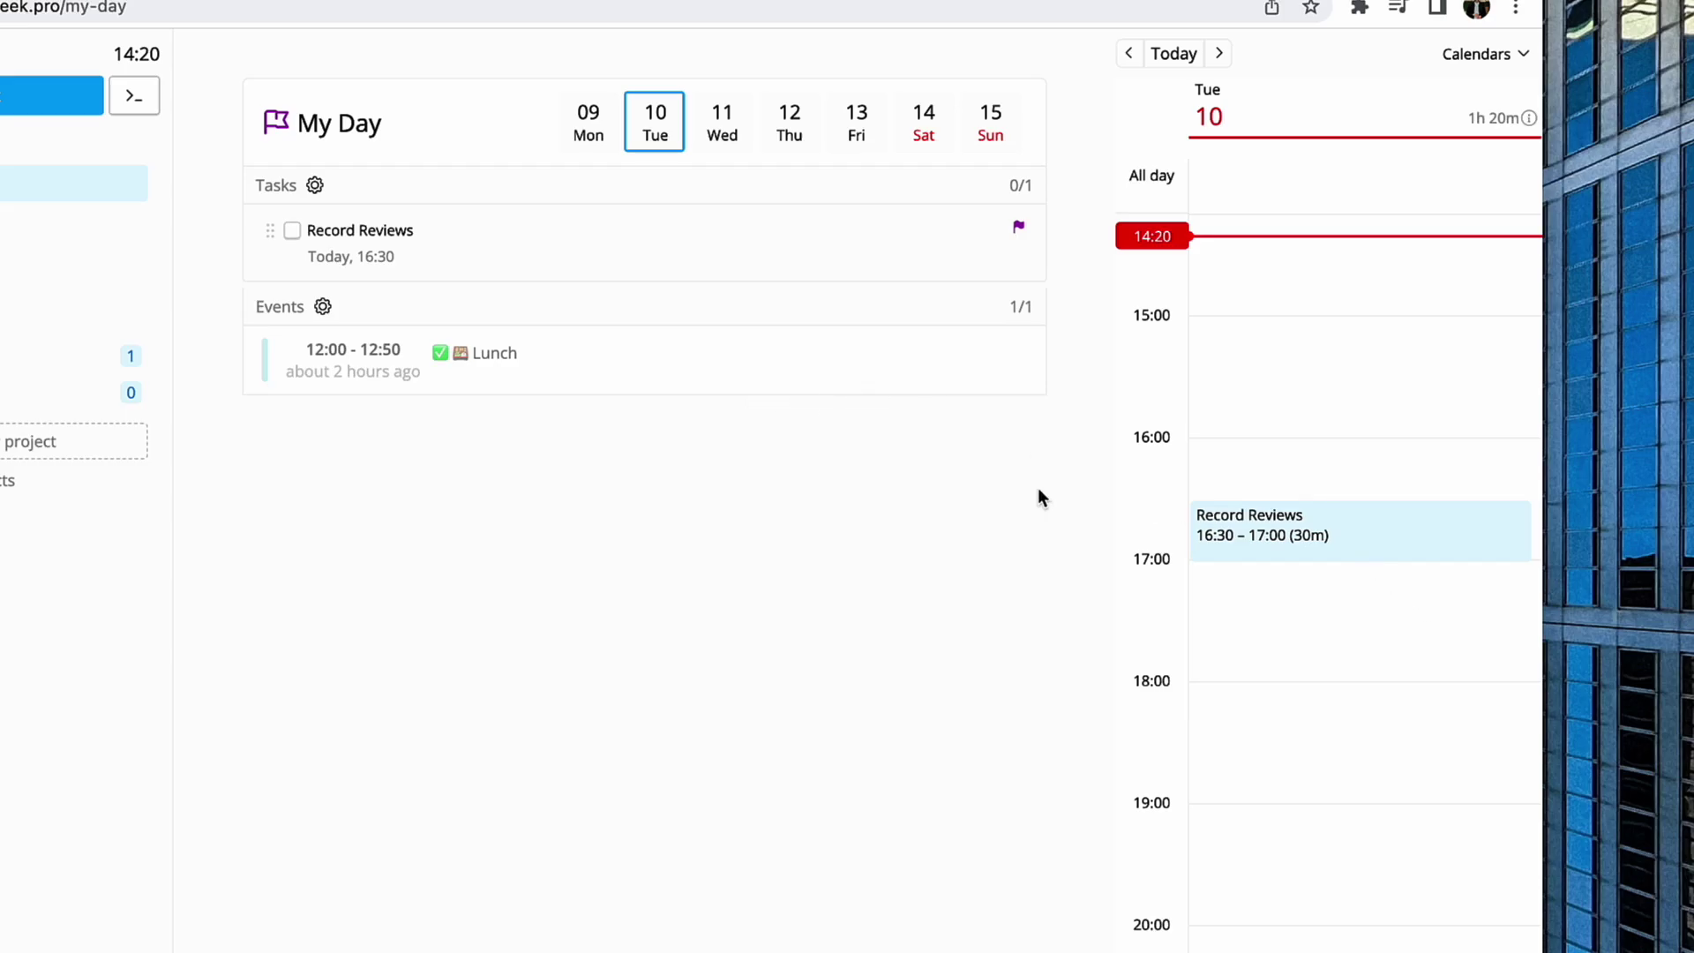
scroll(1292, 330, "up", 1)
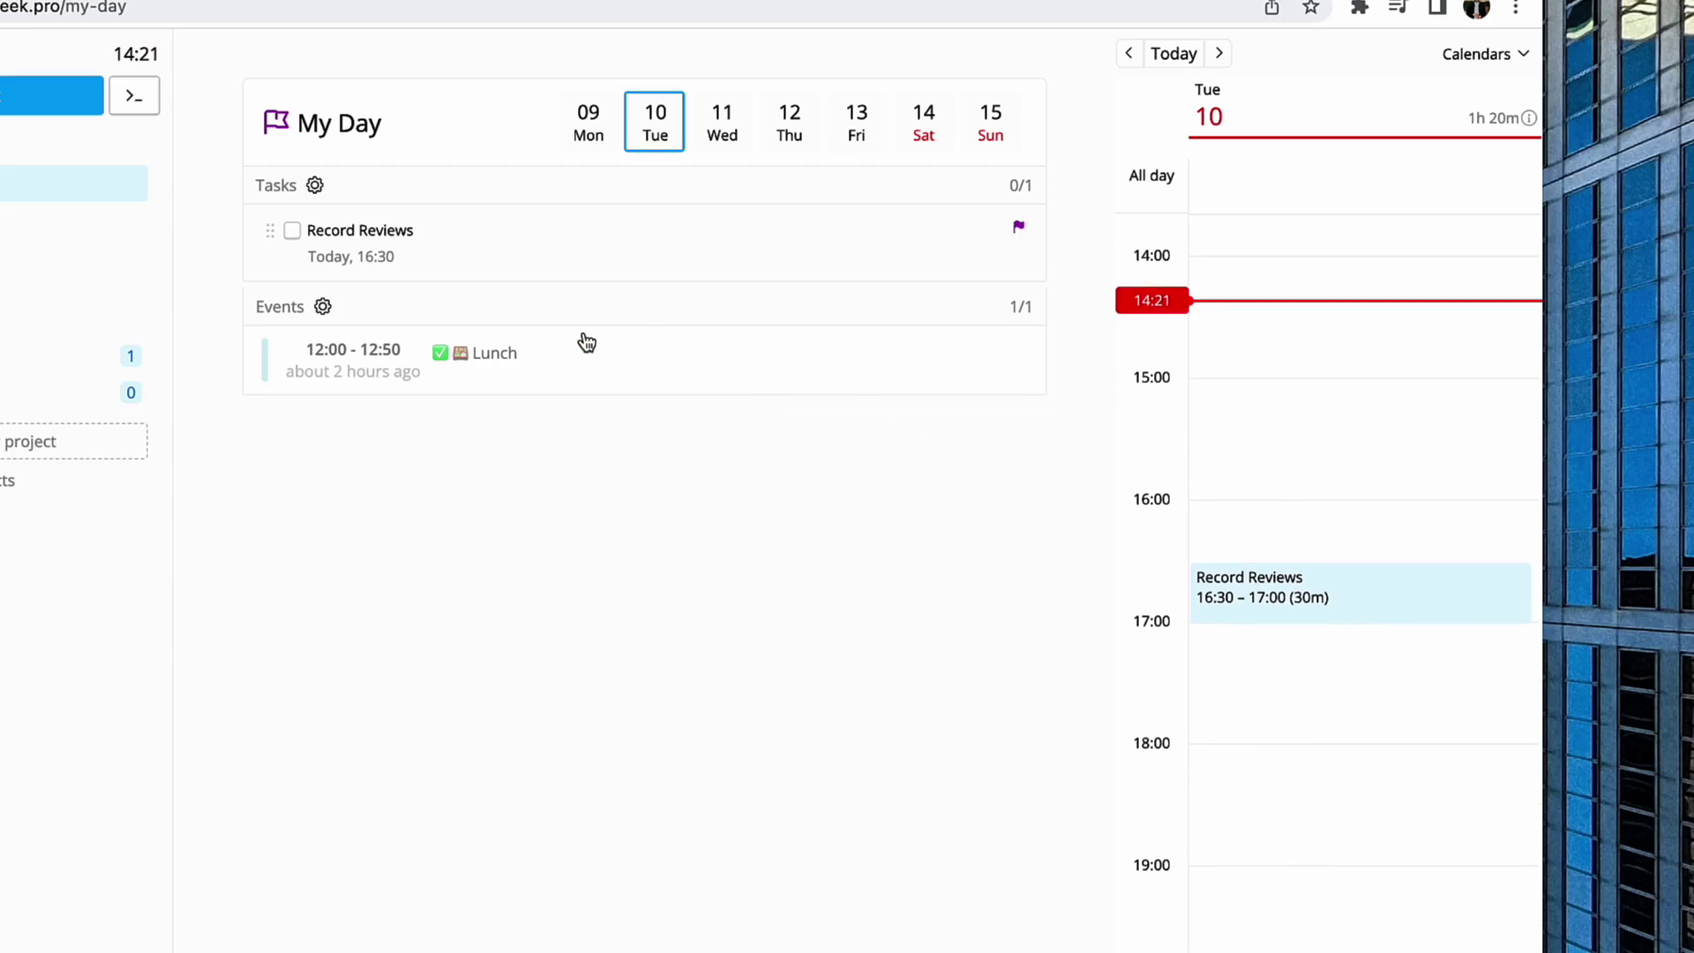
Add one empty checklist item to the Record Reviews notes and close the editor.
left_click(698, 253)
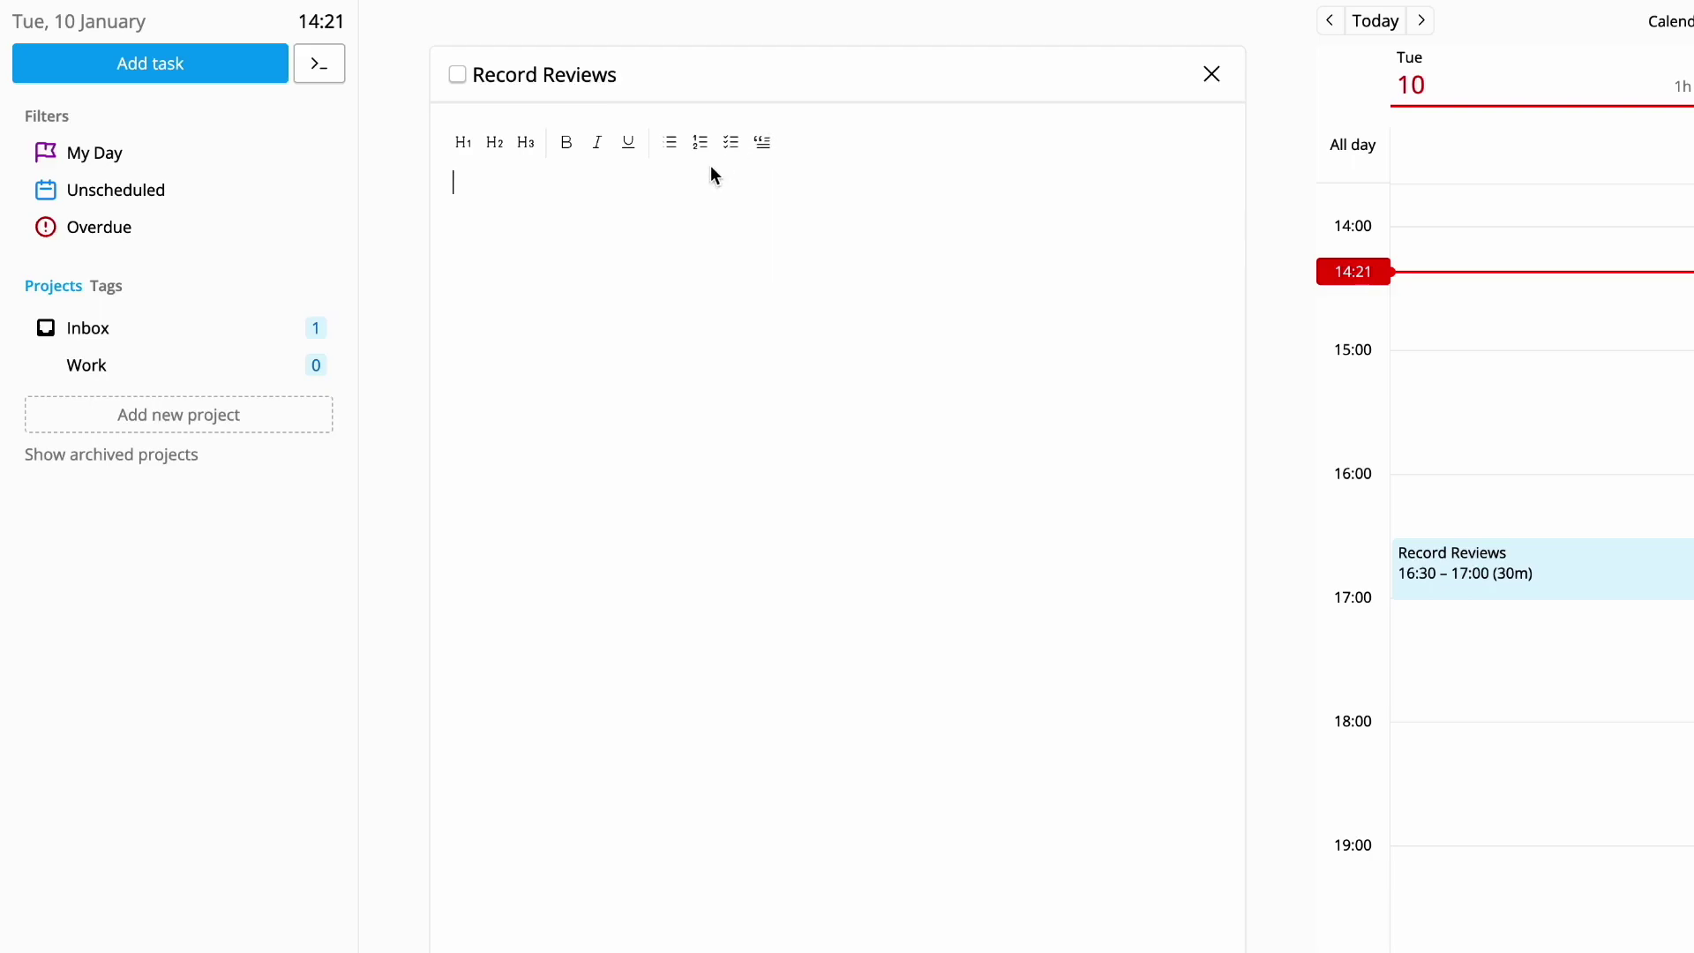
left_click(670, 142)
left_click(730, 142)
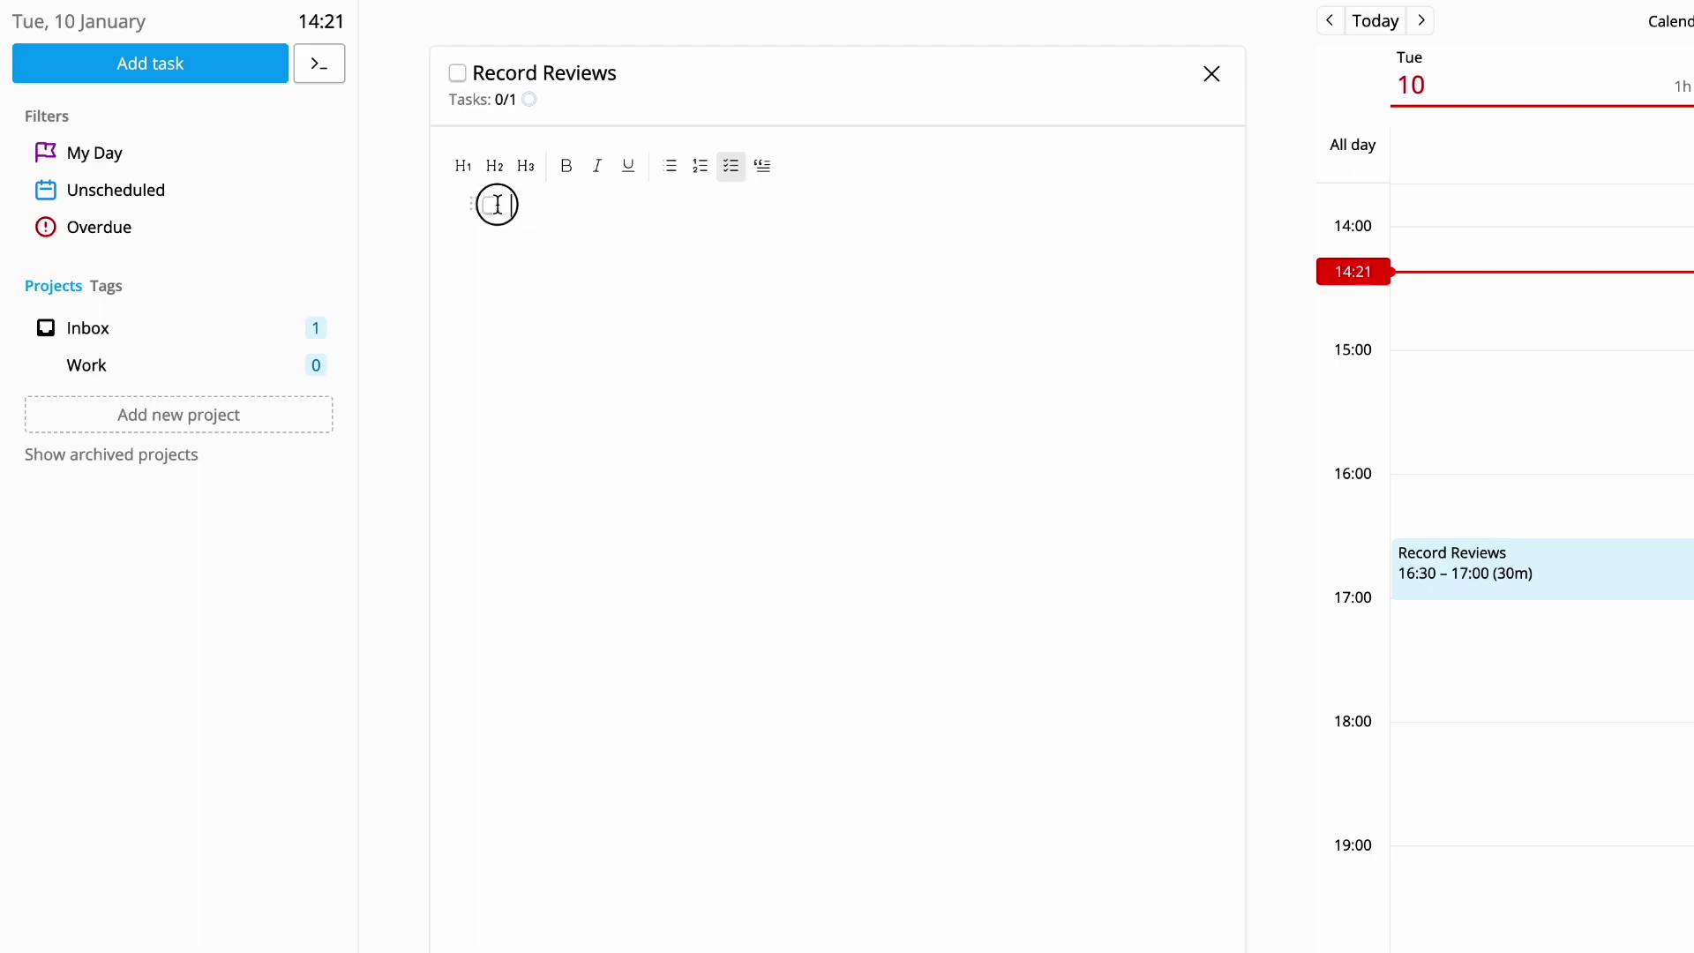
left_click(1629, 311)
mouse_move(1628, 311)
left_mouse_down()
mouse_move(574, 205)
mouse_move(509, 228)
left_mouse_up()
Name the Record Reviews checklist item 'Week v3' and close the task details.
left_click(1213, 74)
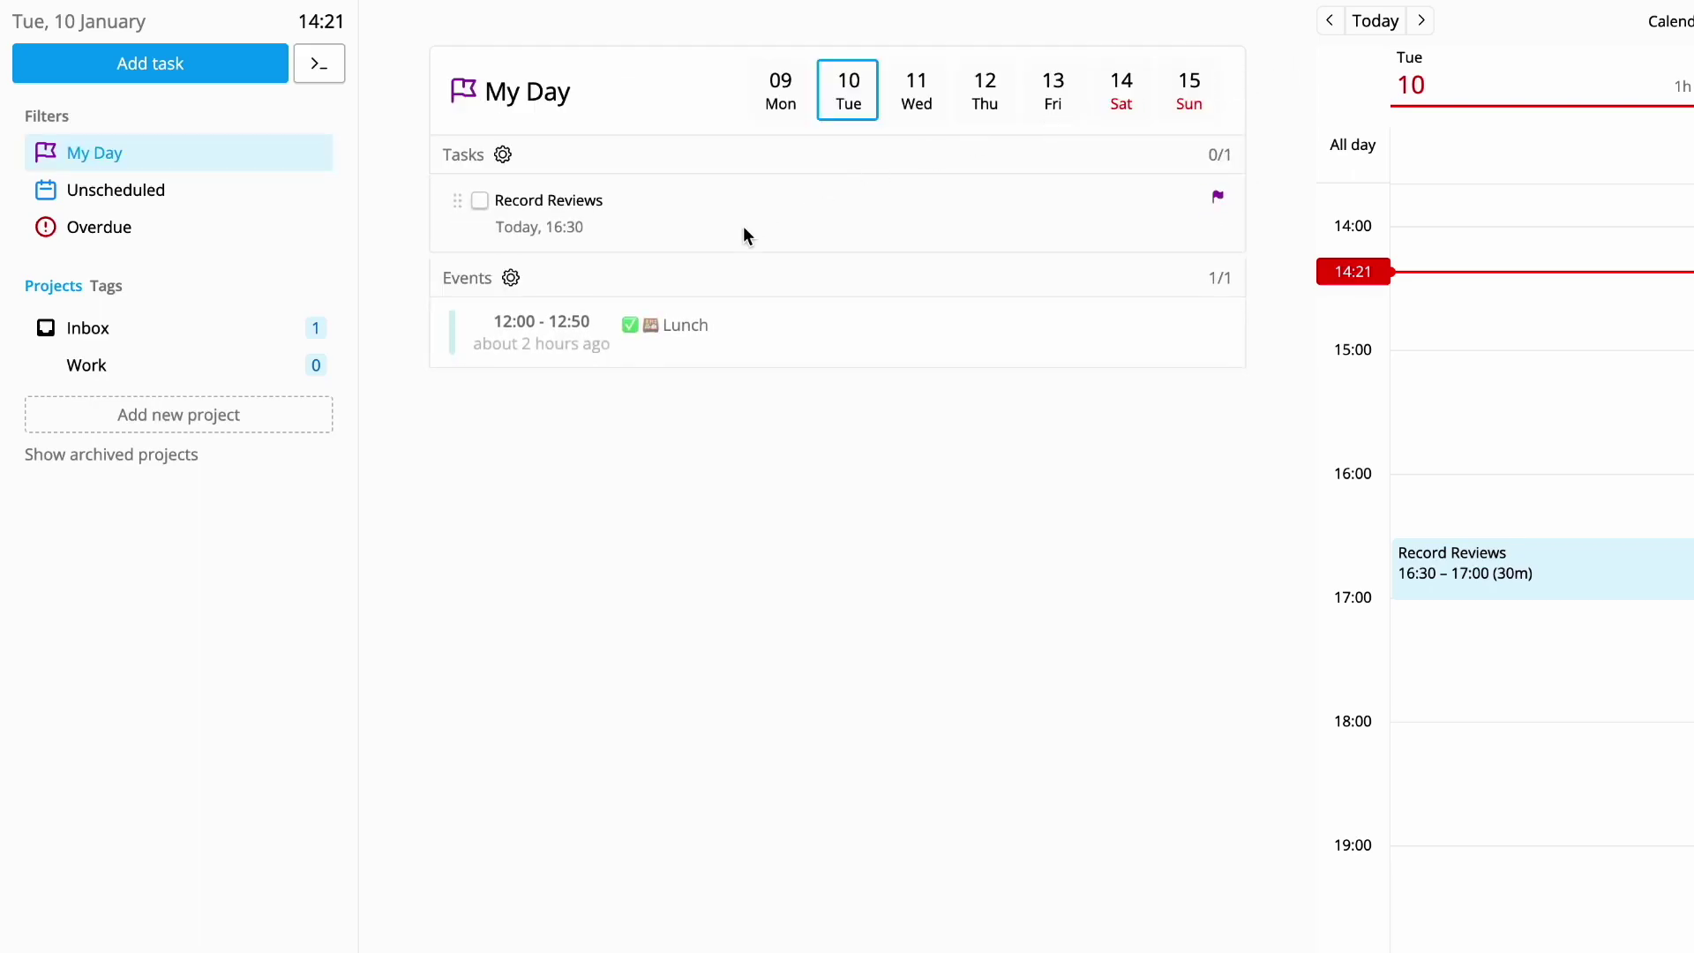
left_click(582, 210)
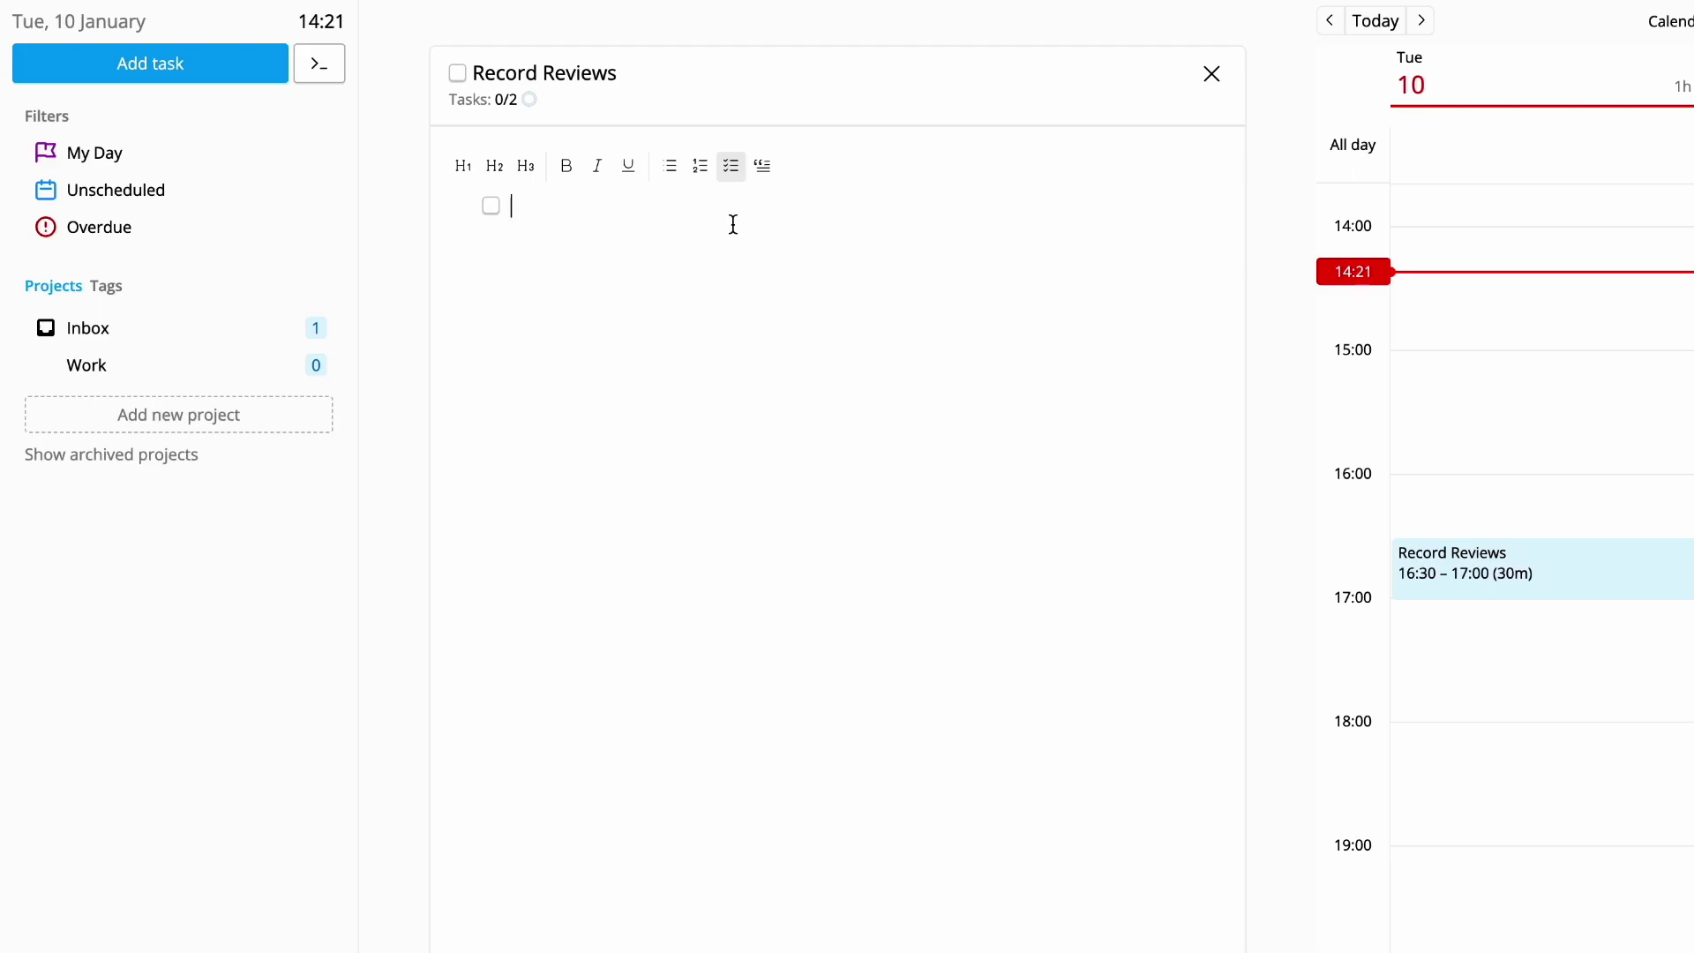
type("Week v3")
left_click(1213, 75)
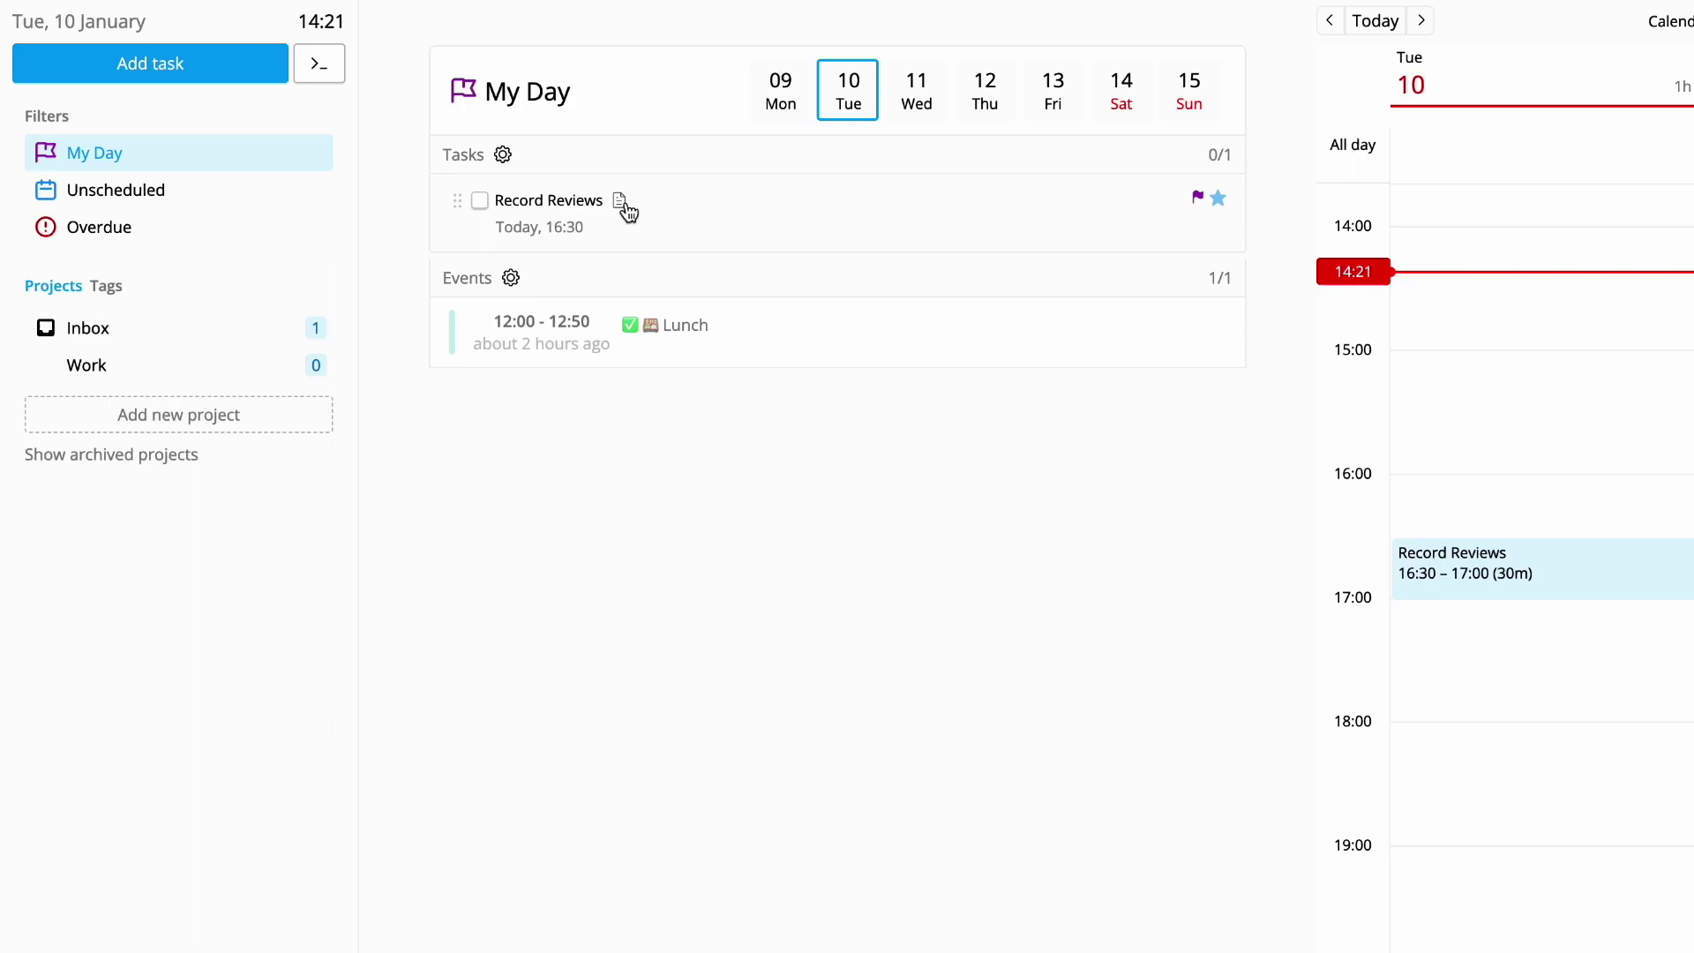
Reopen Record Reviews twice to verify the Week v3 item, then view the Lunch event.
left_click(693, 204)
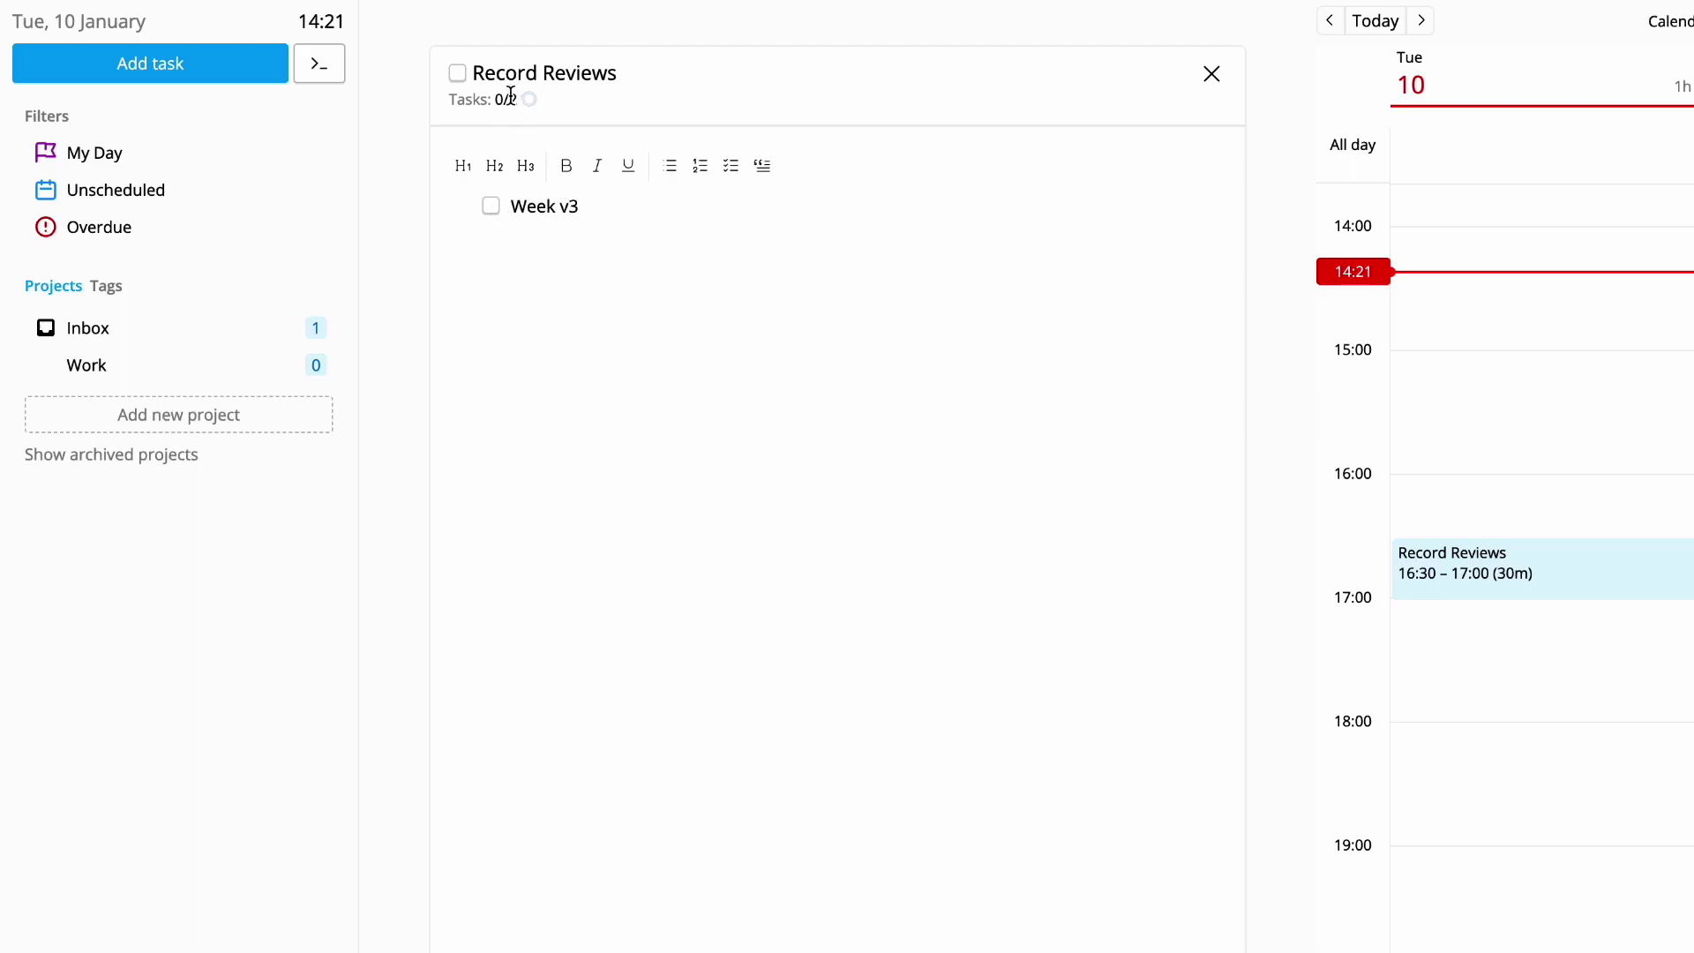
left_click(1212, 74)
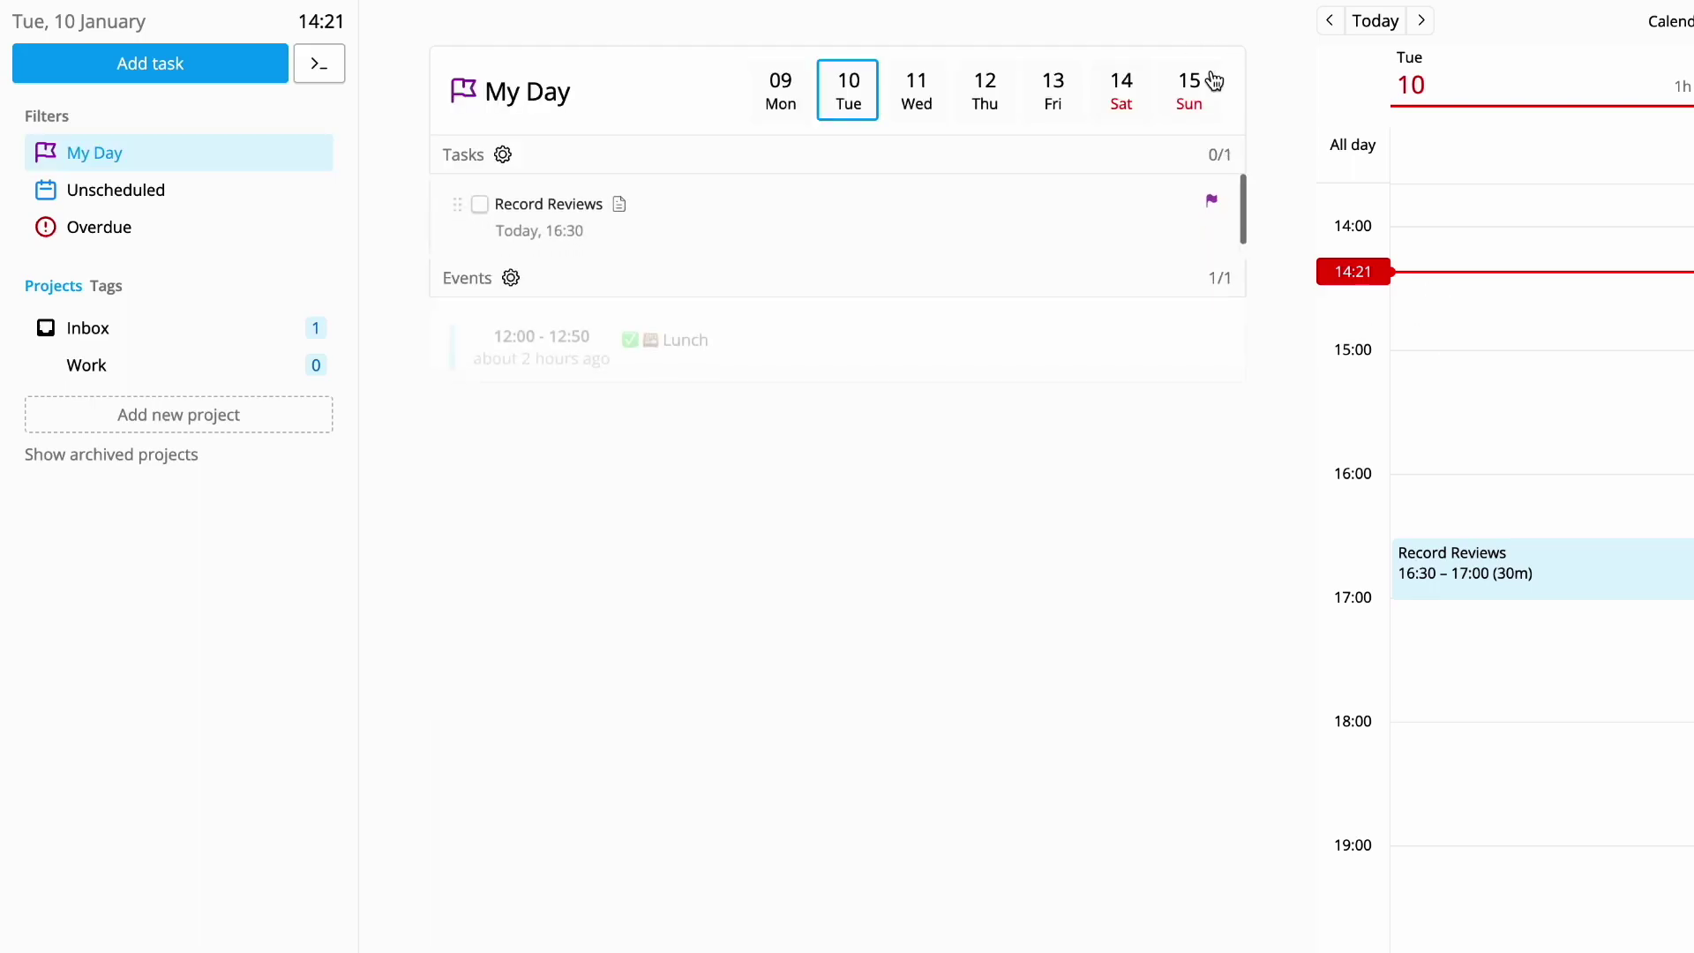
left_click(695, 201)
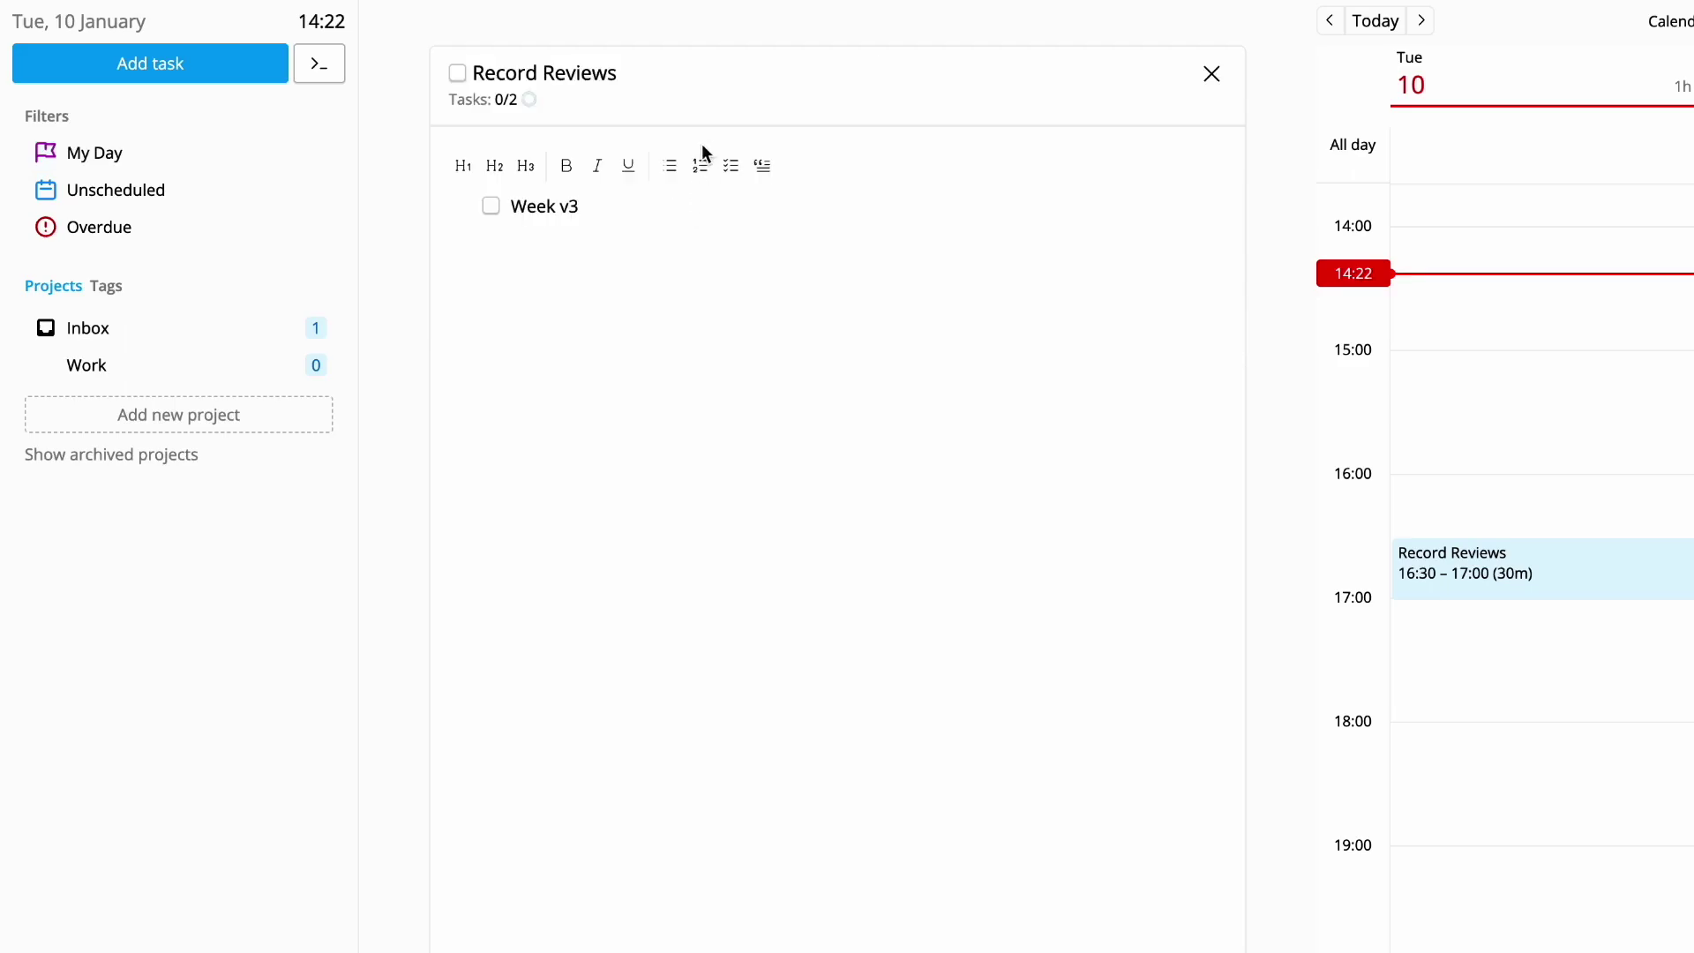
left_click(1211, 76)
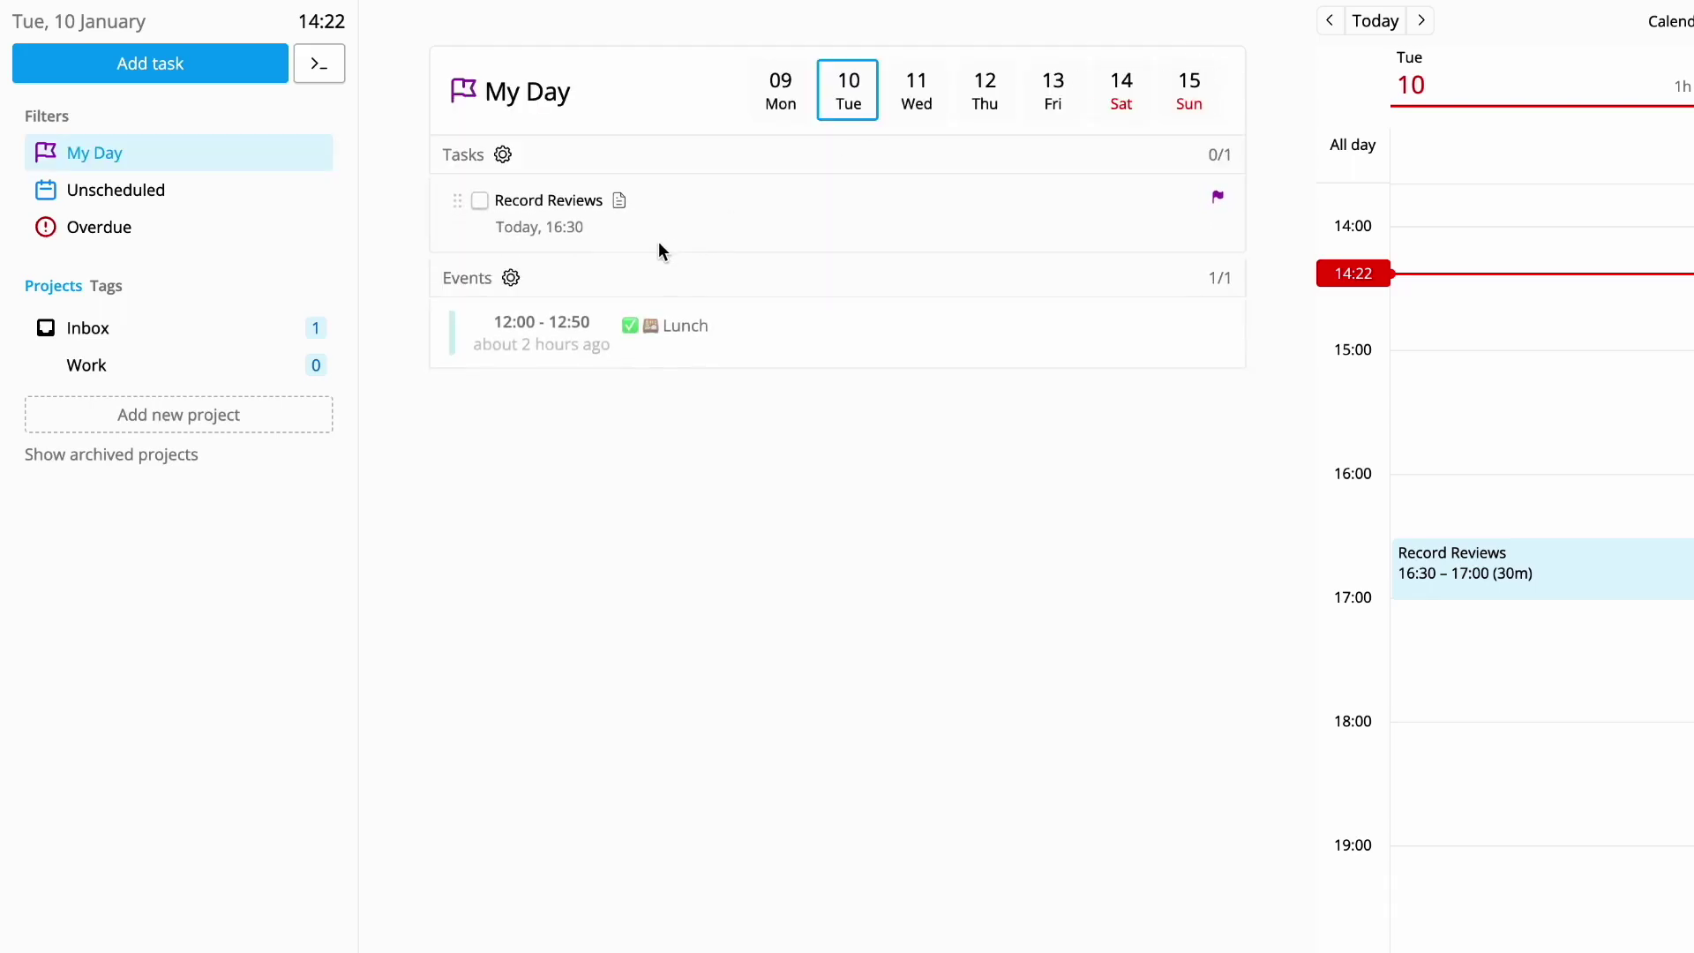
left_click(568, 325)
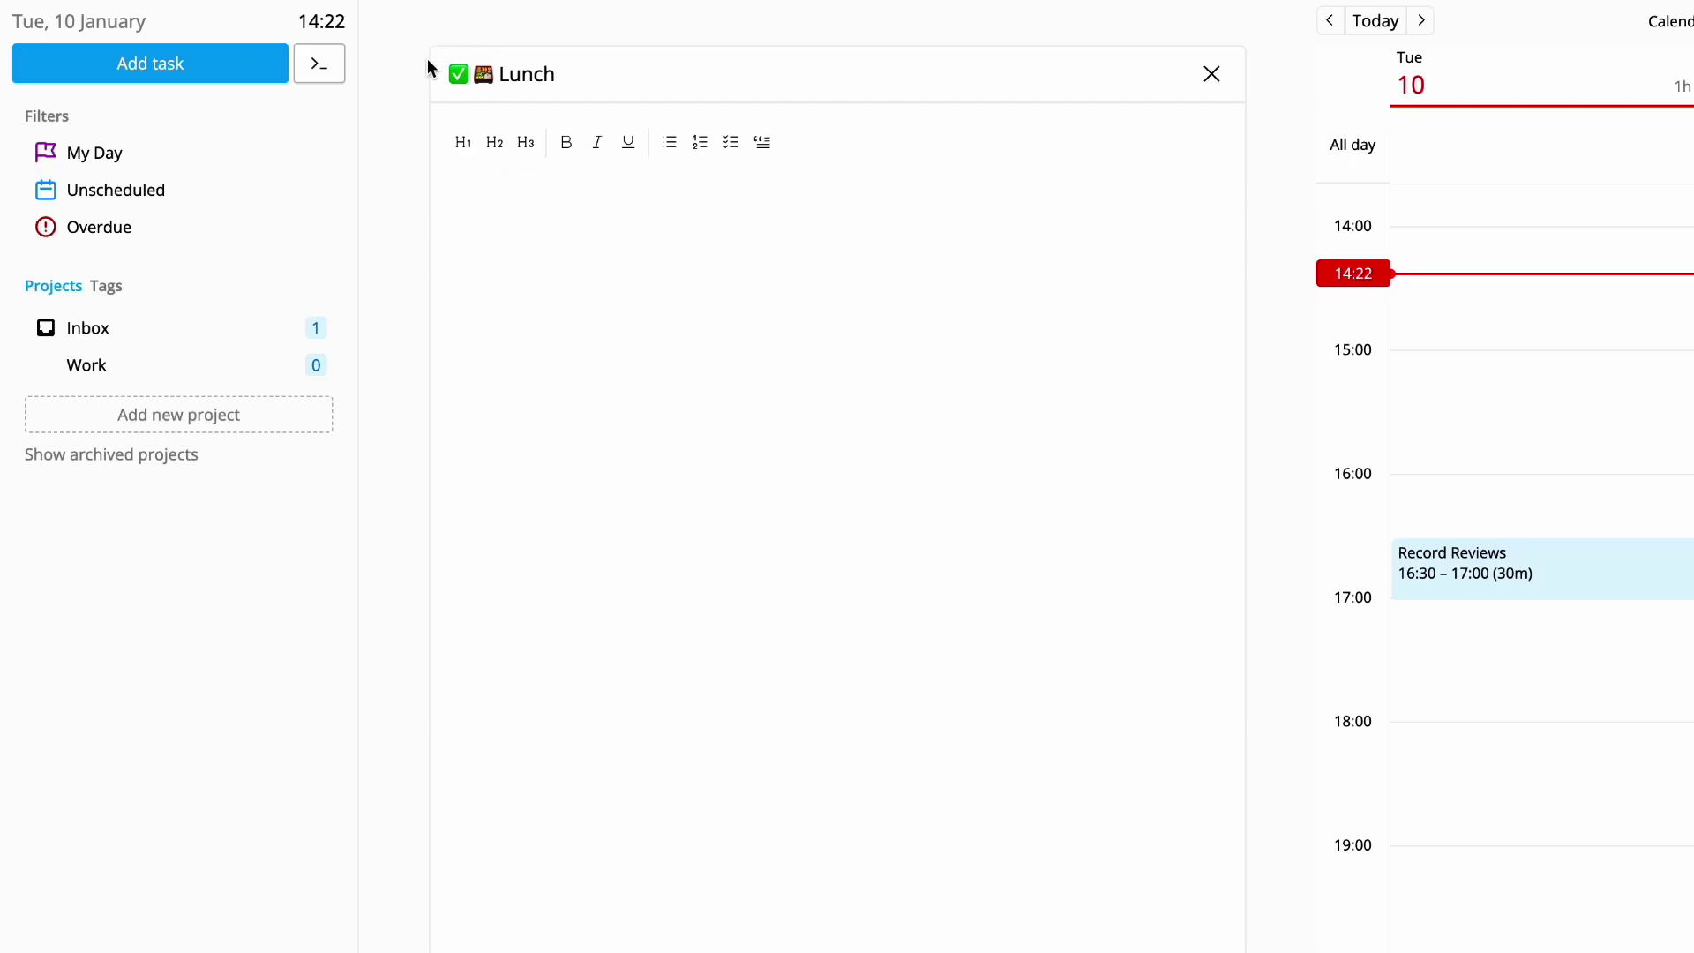
Close the Lunch event details and show the Inbox project's tasks.
left_click(1221, 72)
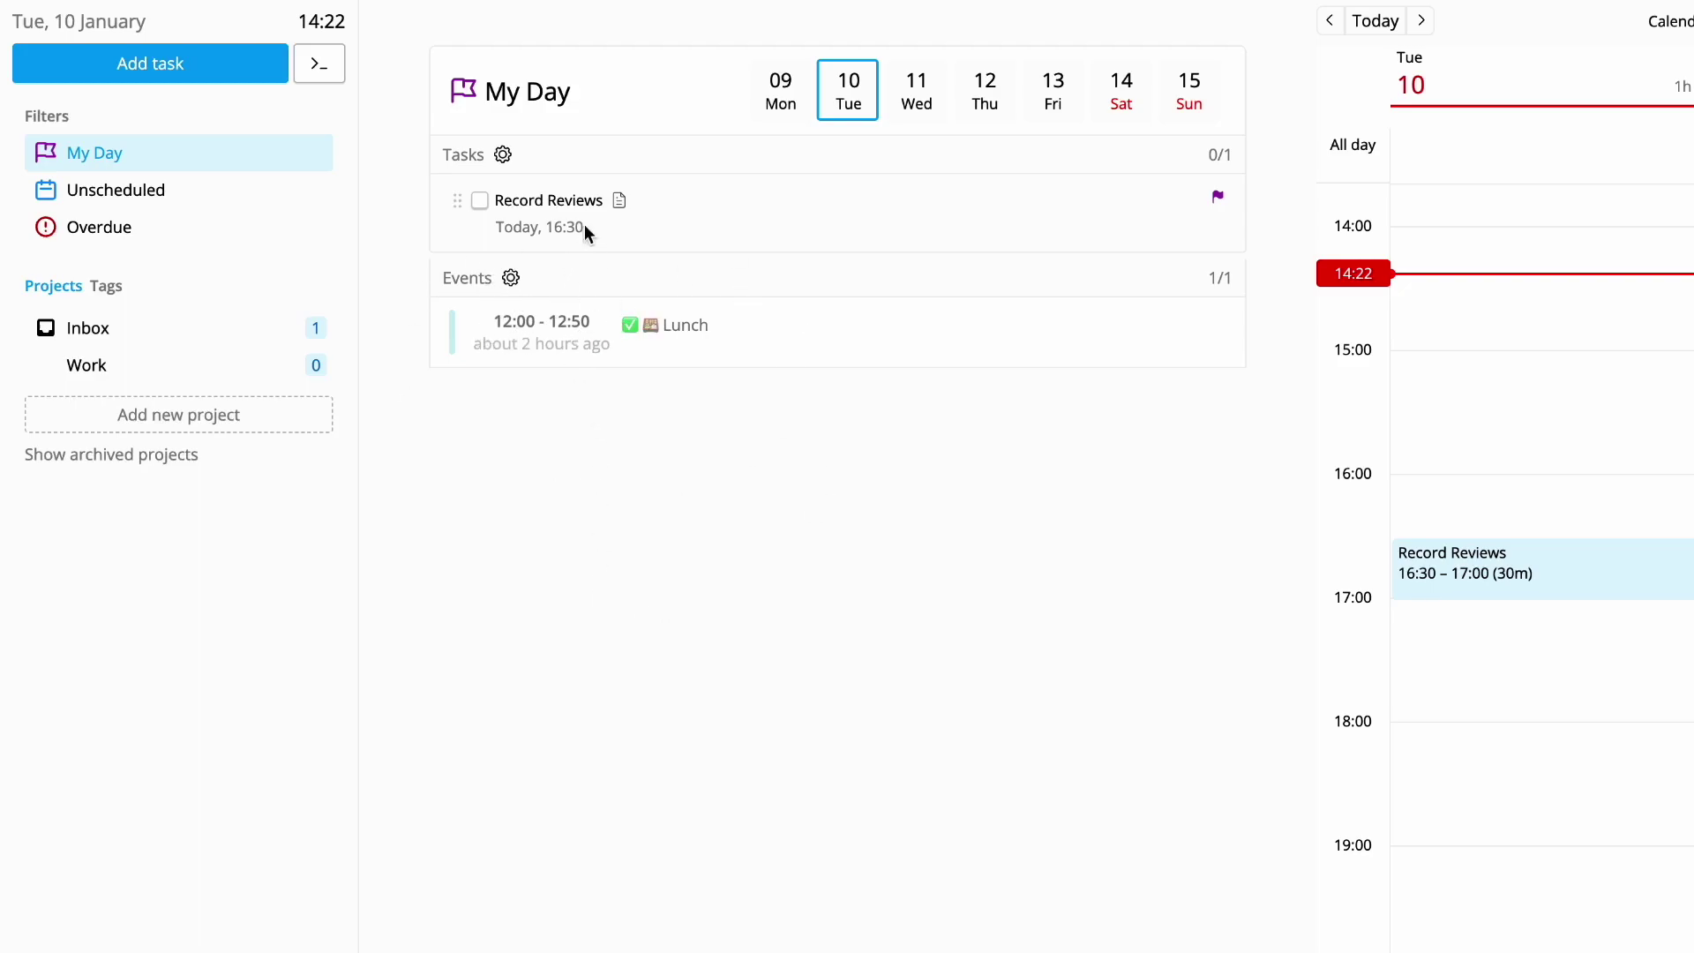
left_click(151, 339)
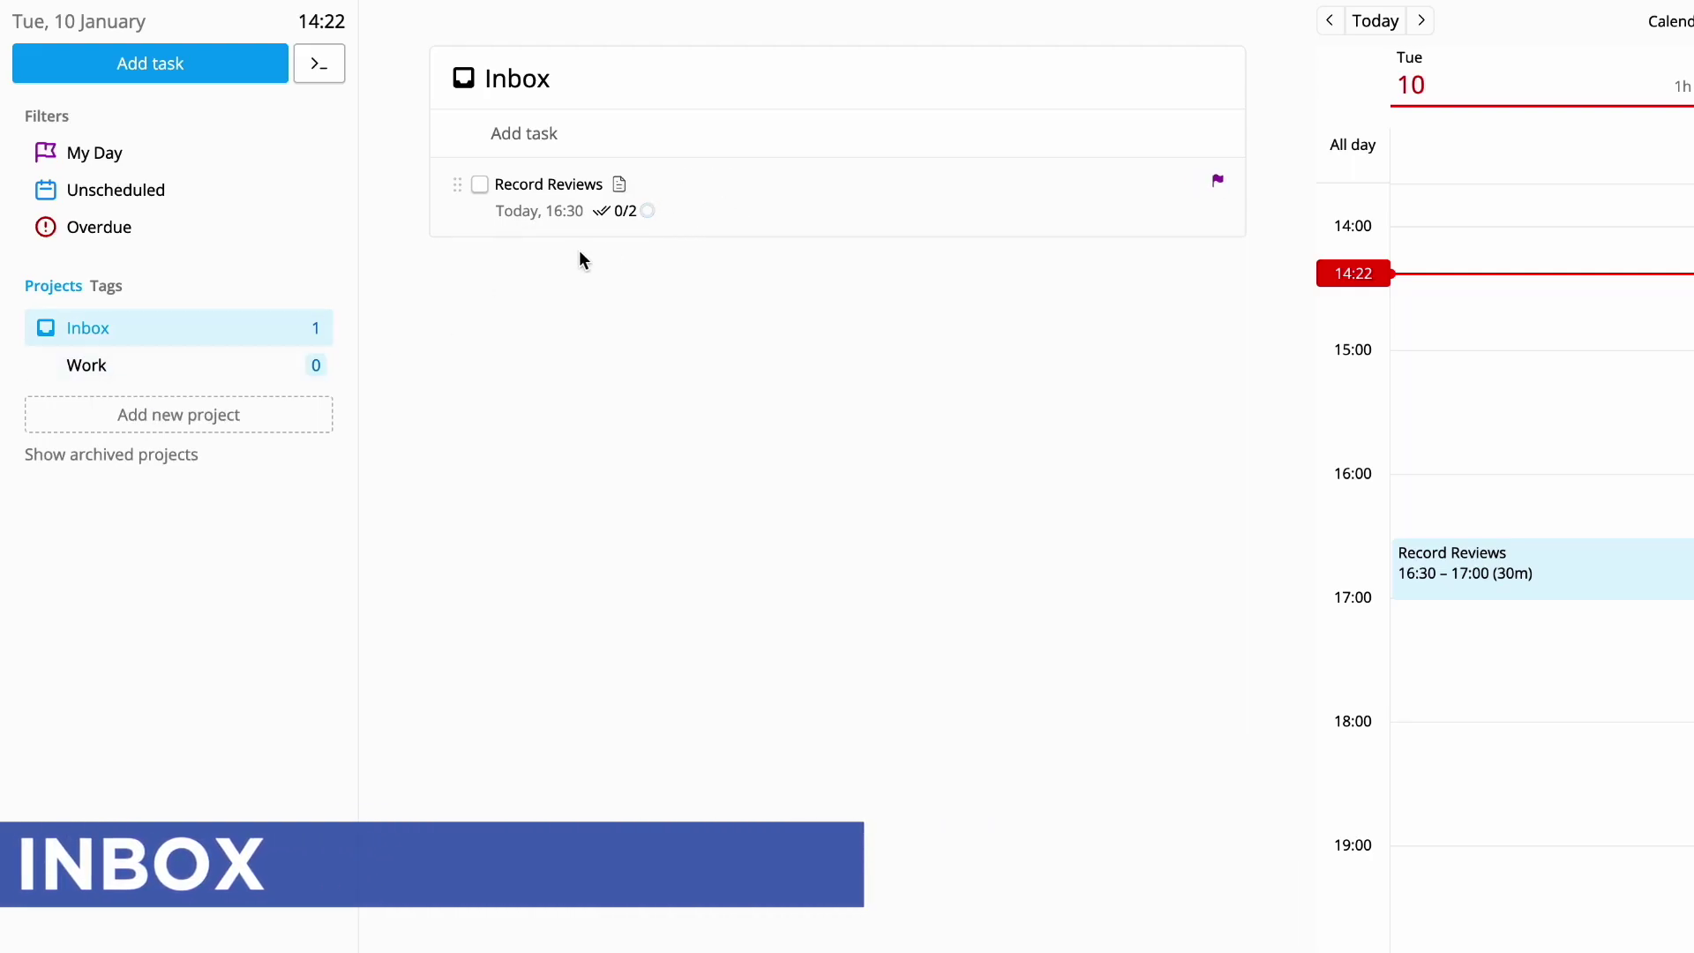
Try dragging Record Reviews onto the Work project, leaving it in the Inbox list.
left_click_drag(456, 191, 234, 370)
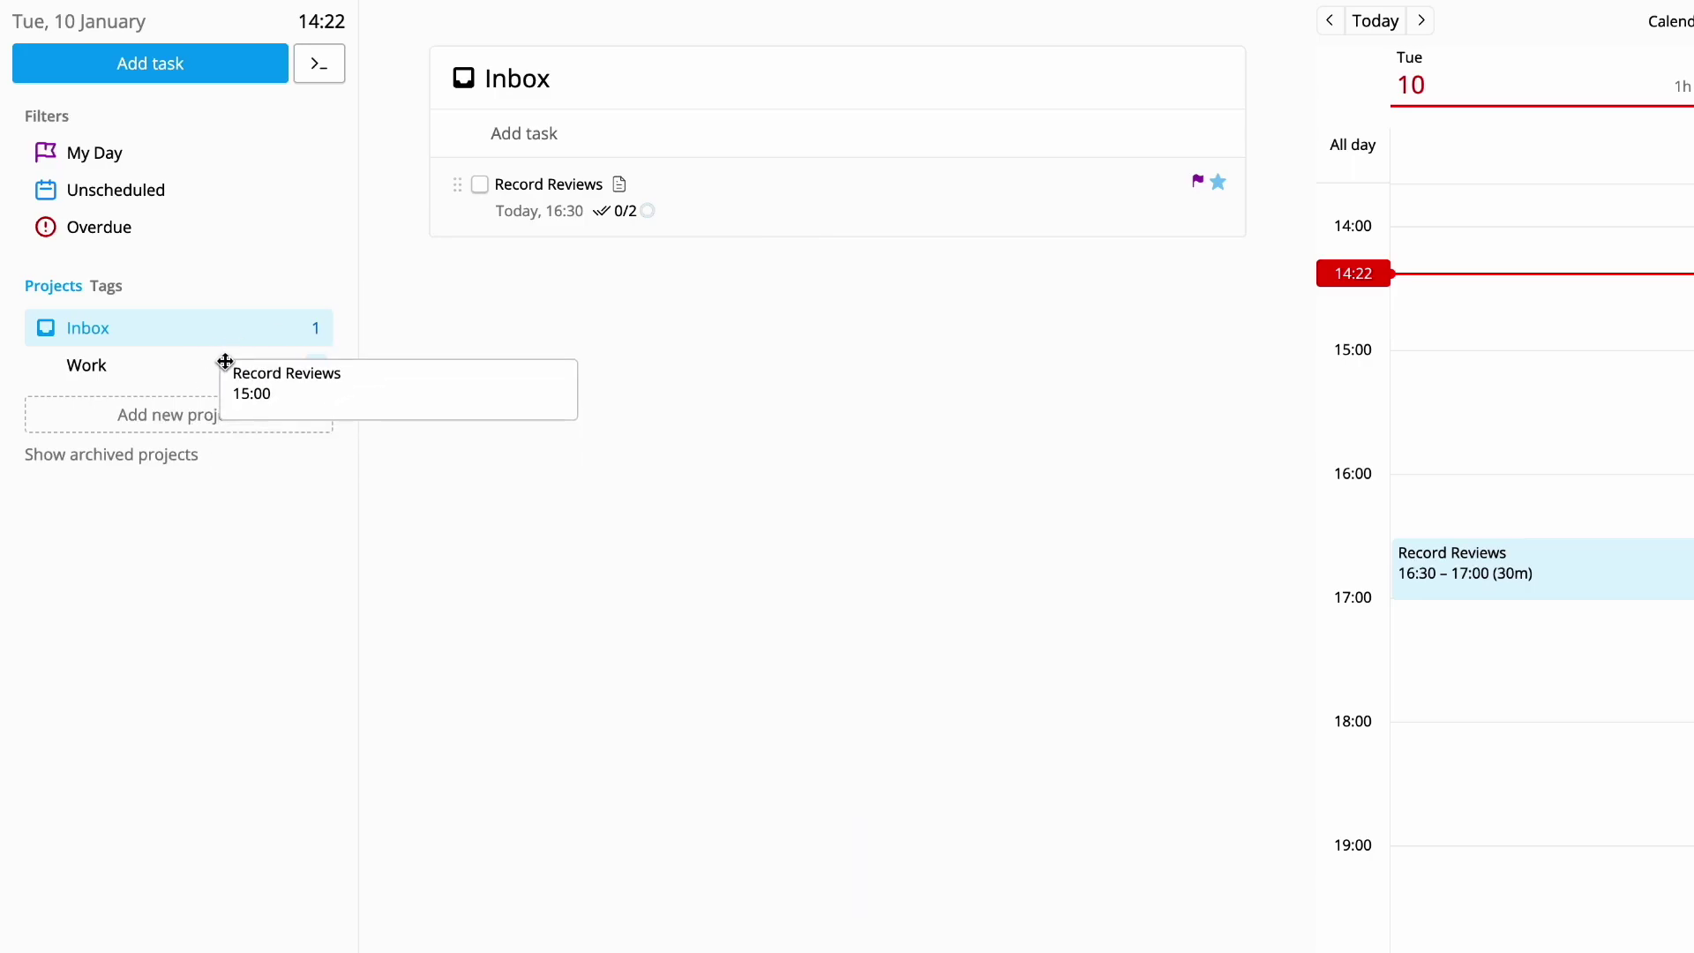
mouse_move(837, 196)
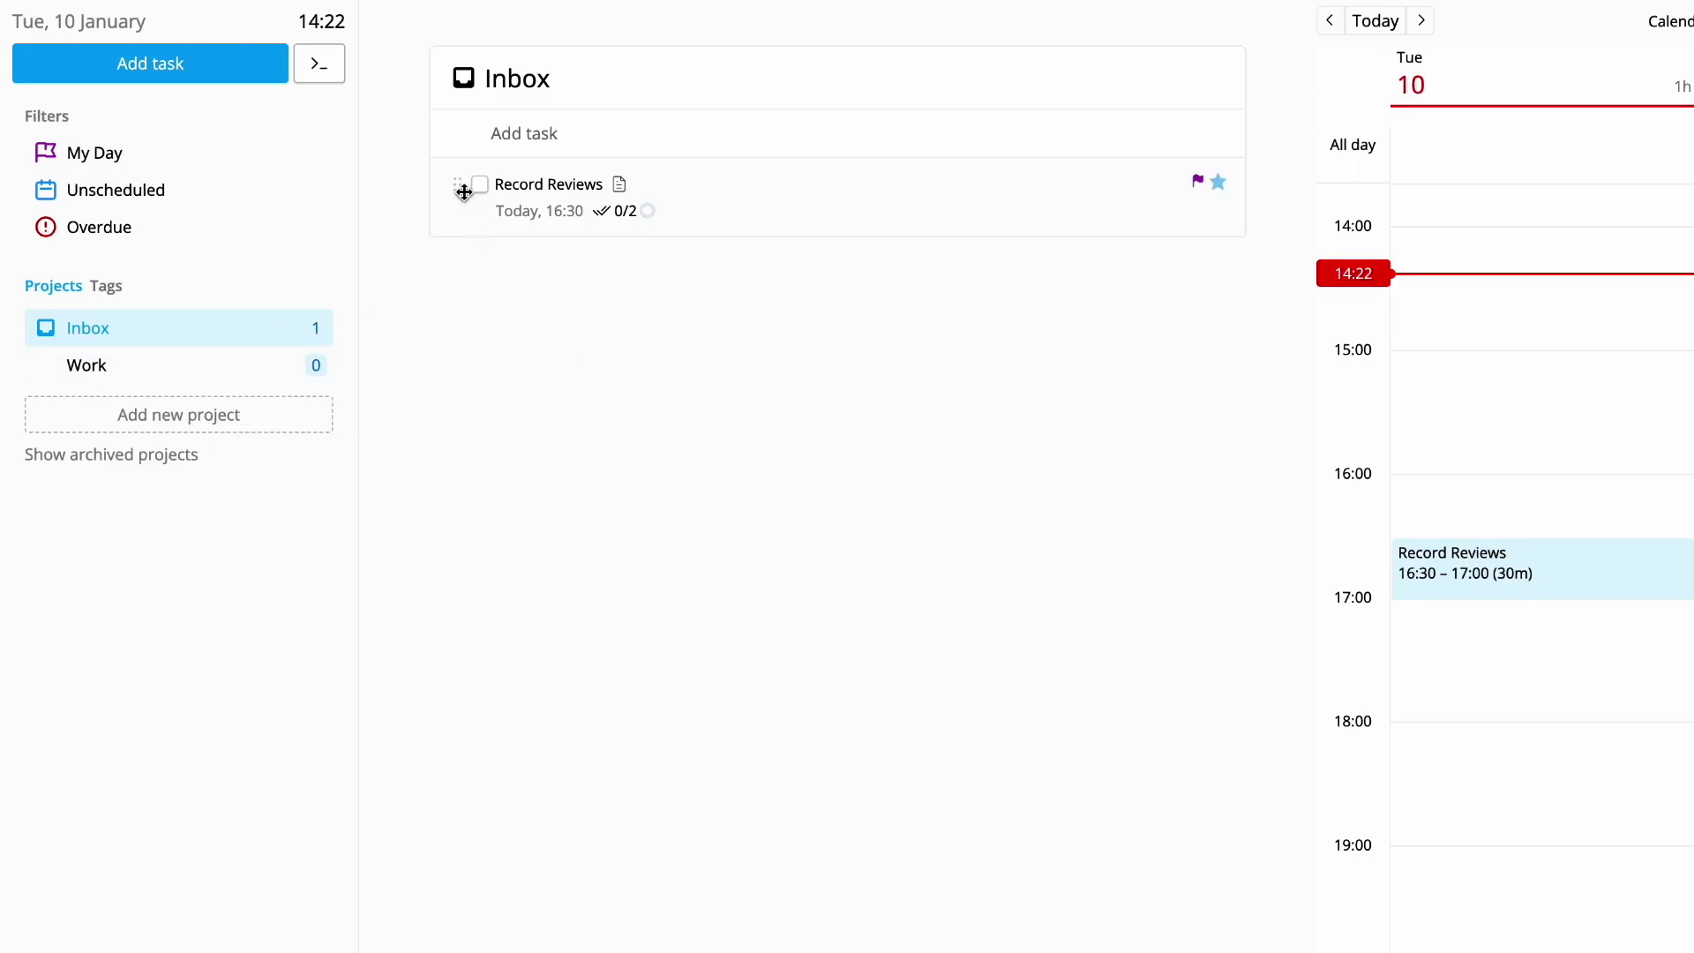
left_click_drag(458, 187, 232, 369)
left_click(230, 334)
Open and reopen the Record Reviews details to check its Week v3 note.
left_click(994, 192)
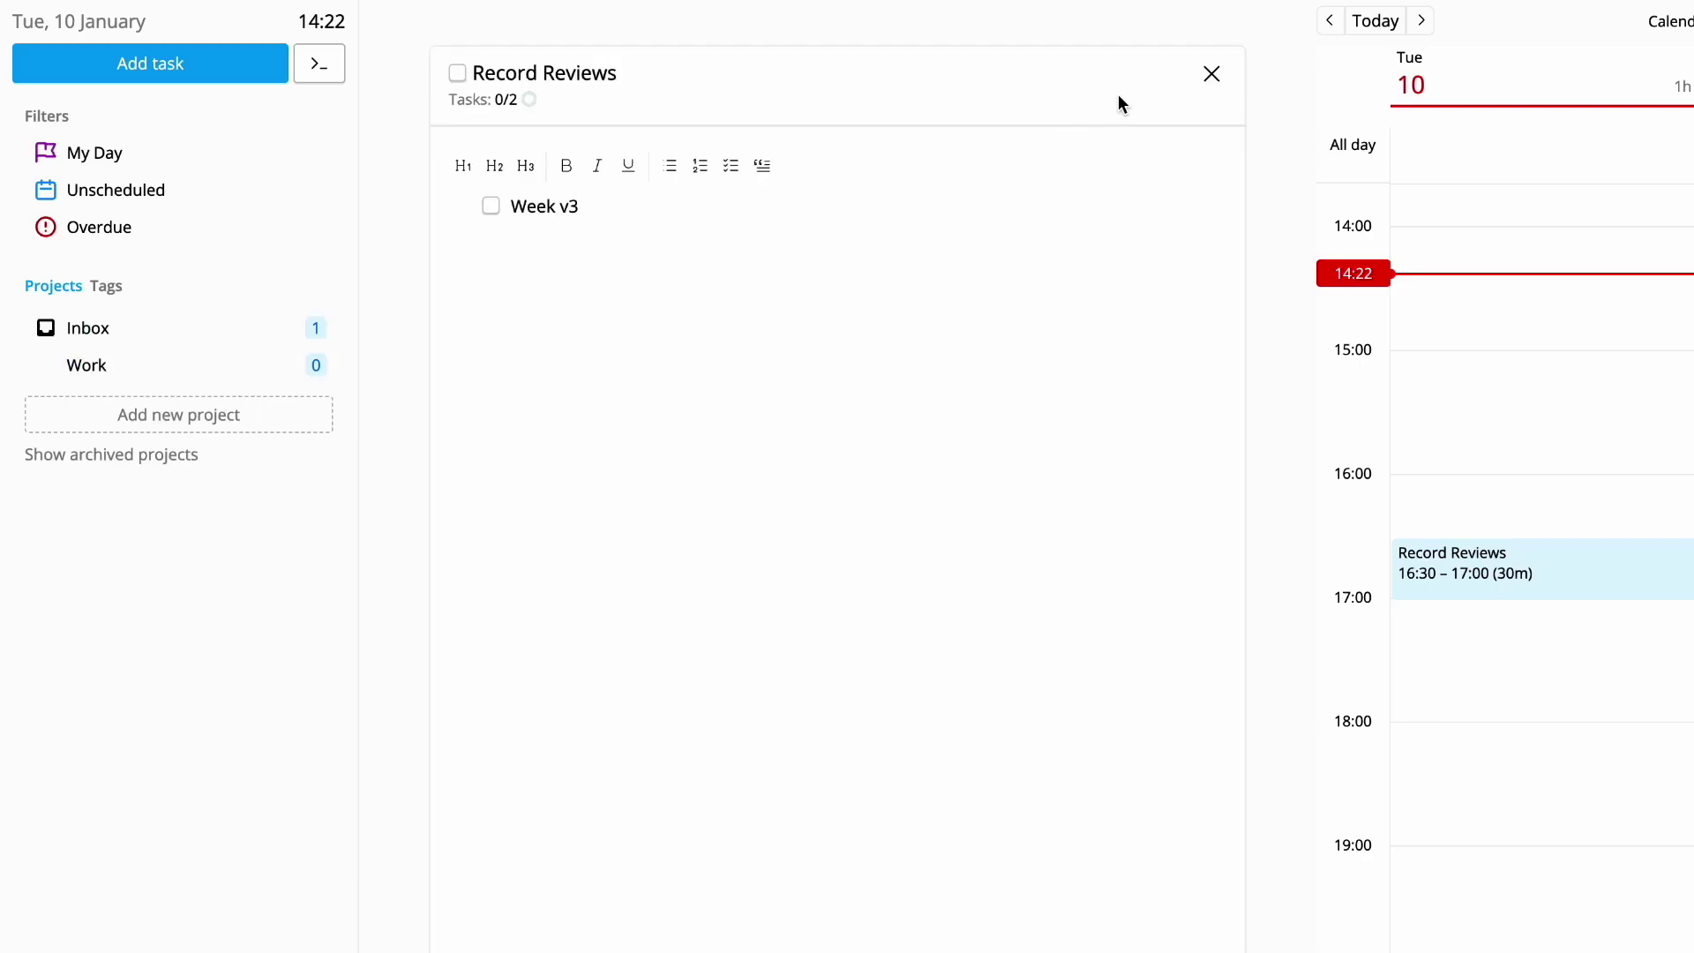
left_click(1209, 76)
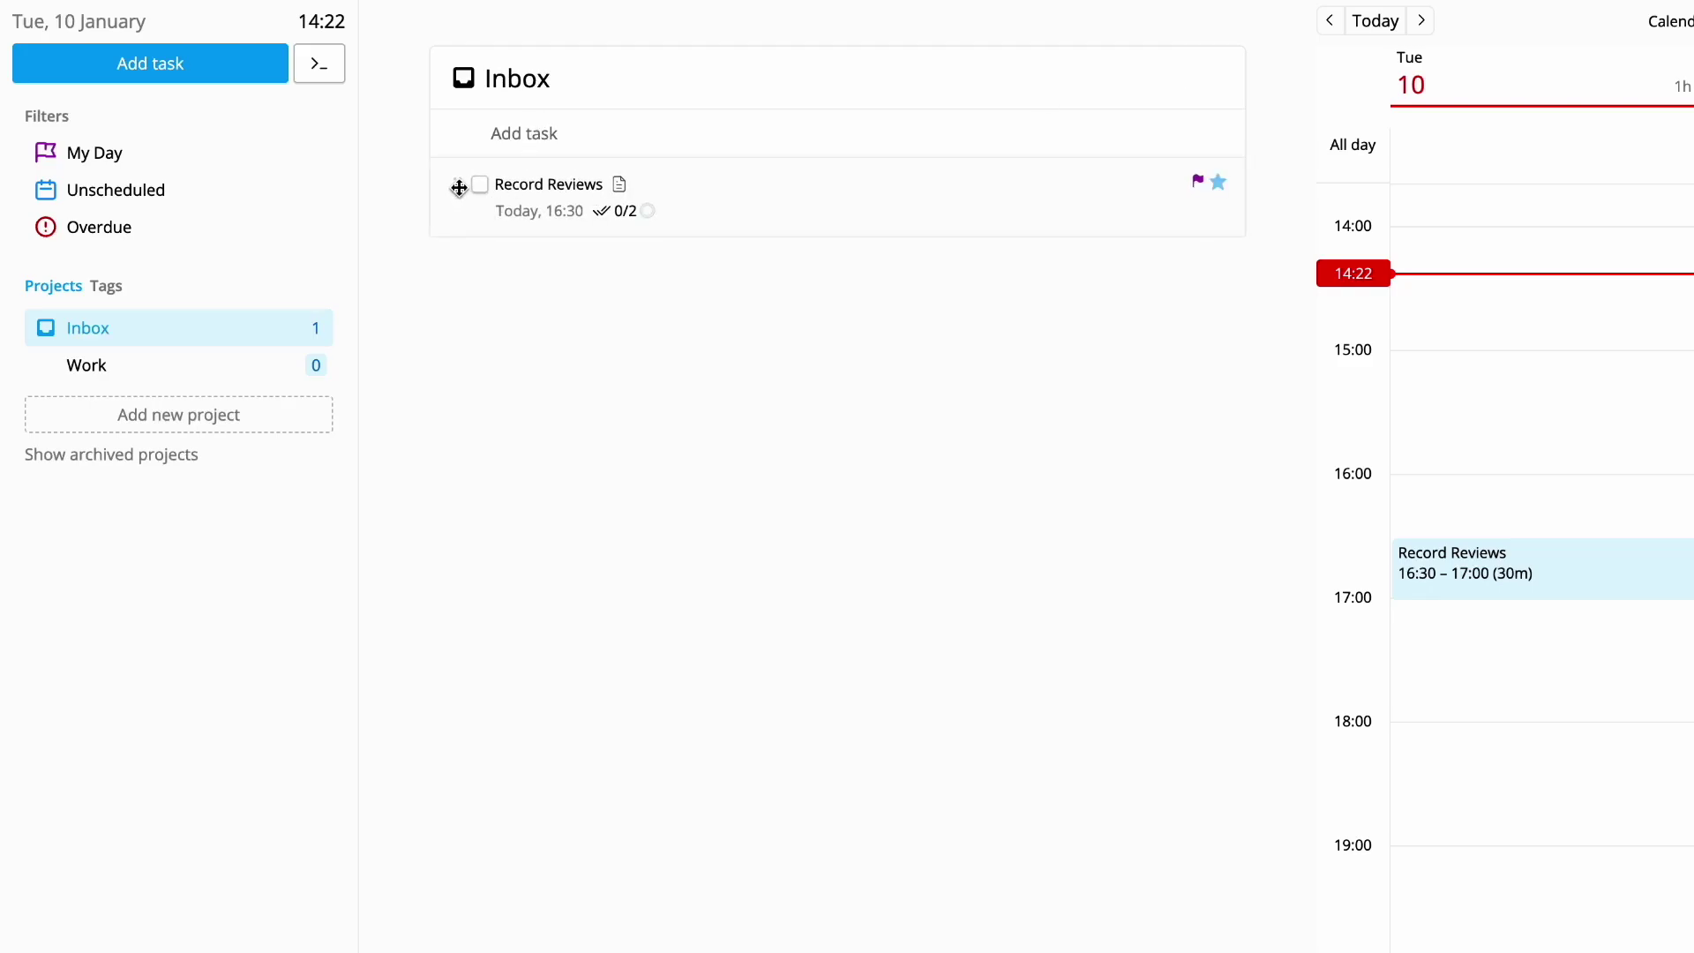
left_click(654, 179)
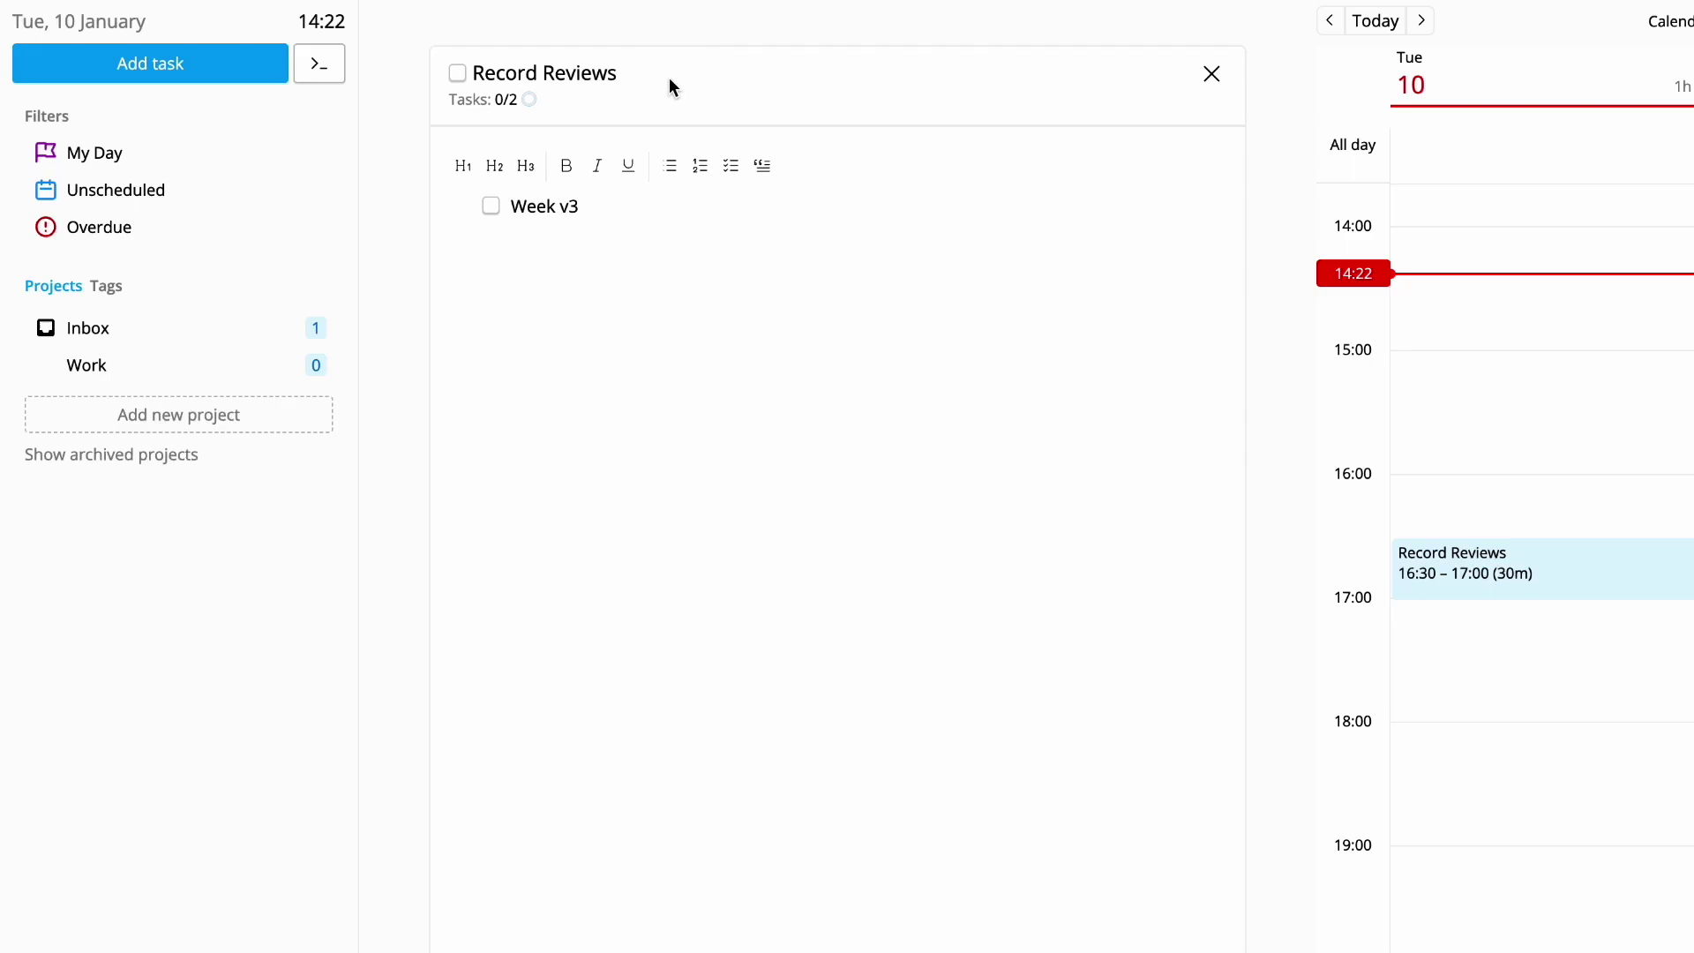
left_click(1214, 76)
Through the task's context menu, move Record Reviews into Work and give it Medium priority.
right_click(634, 182)
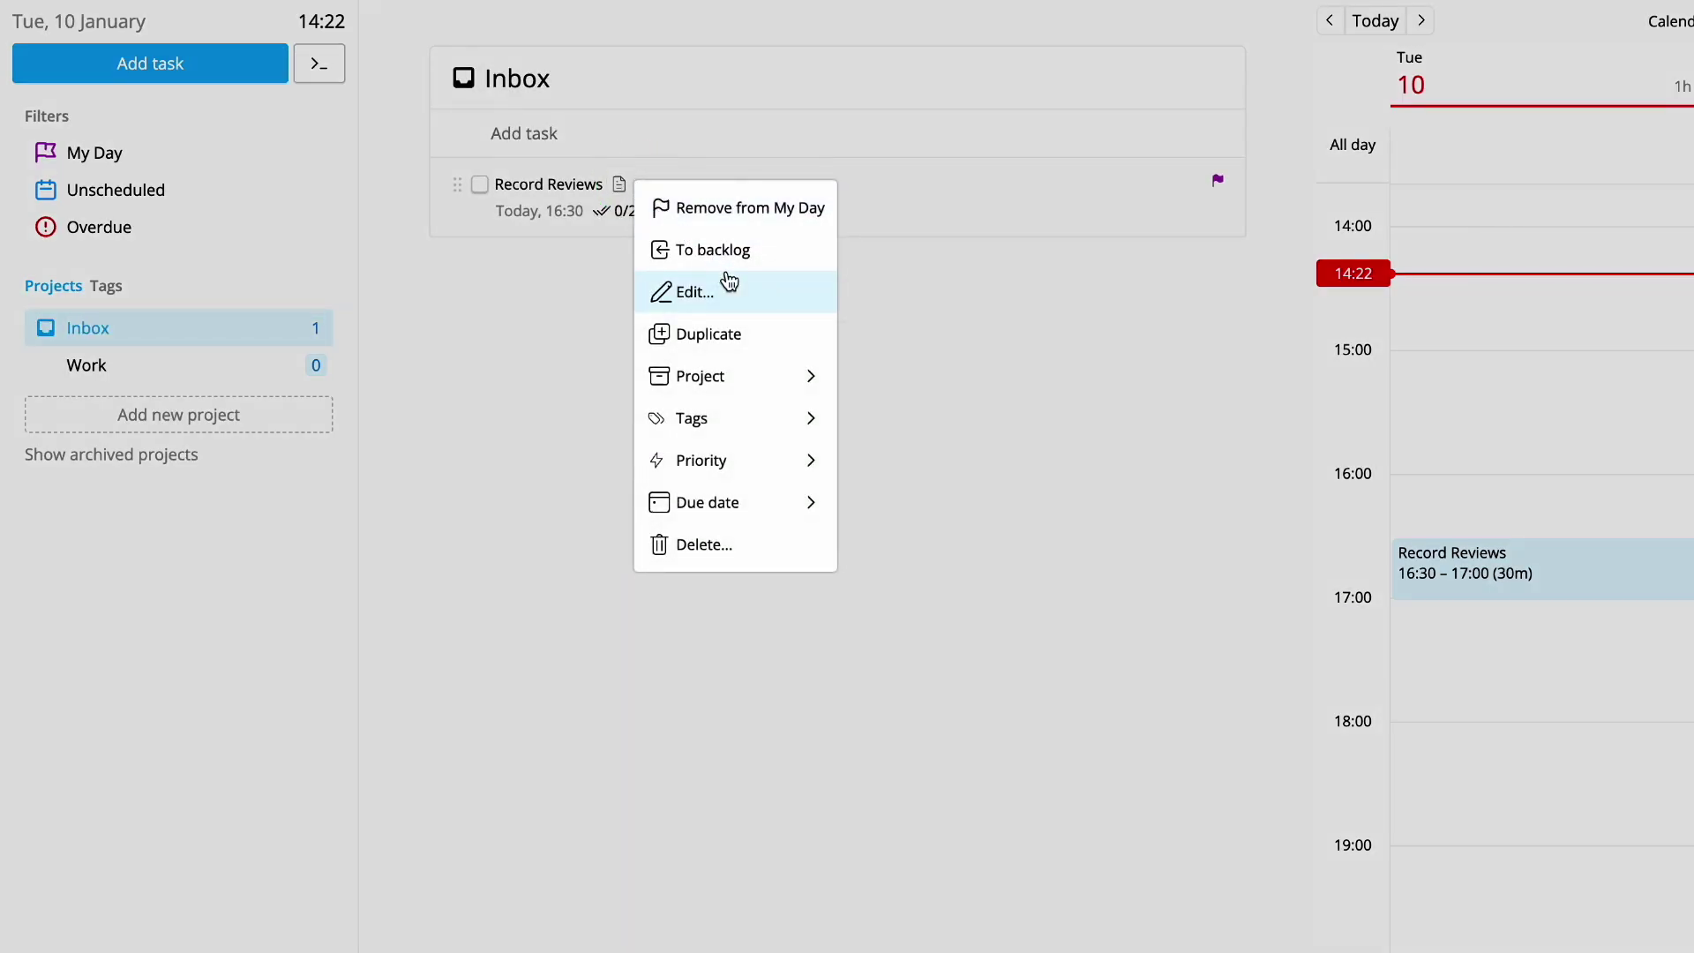
mouse_move(702, 376)
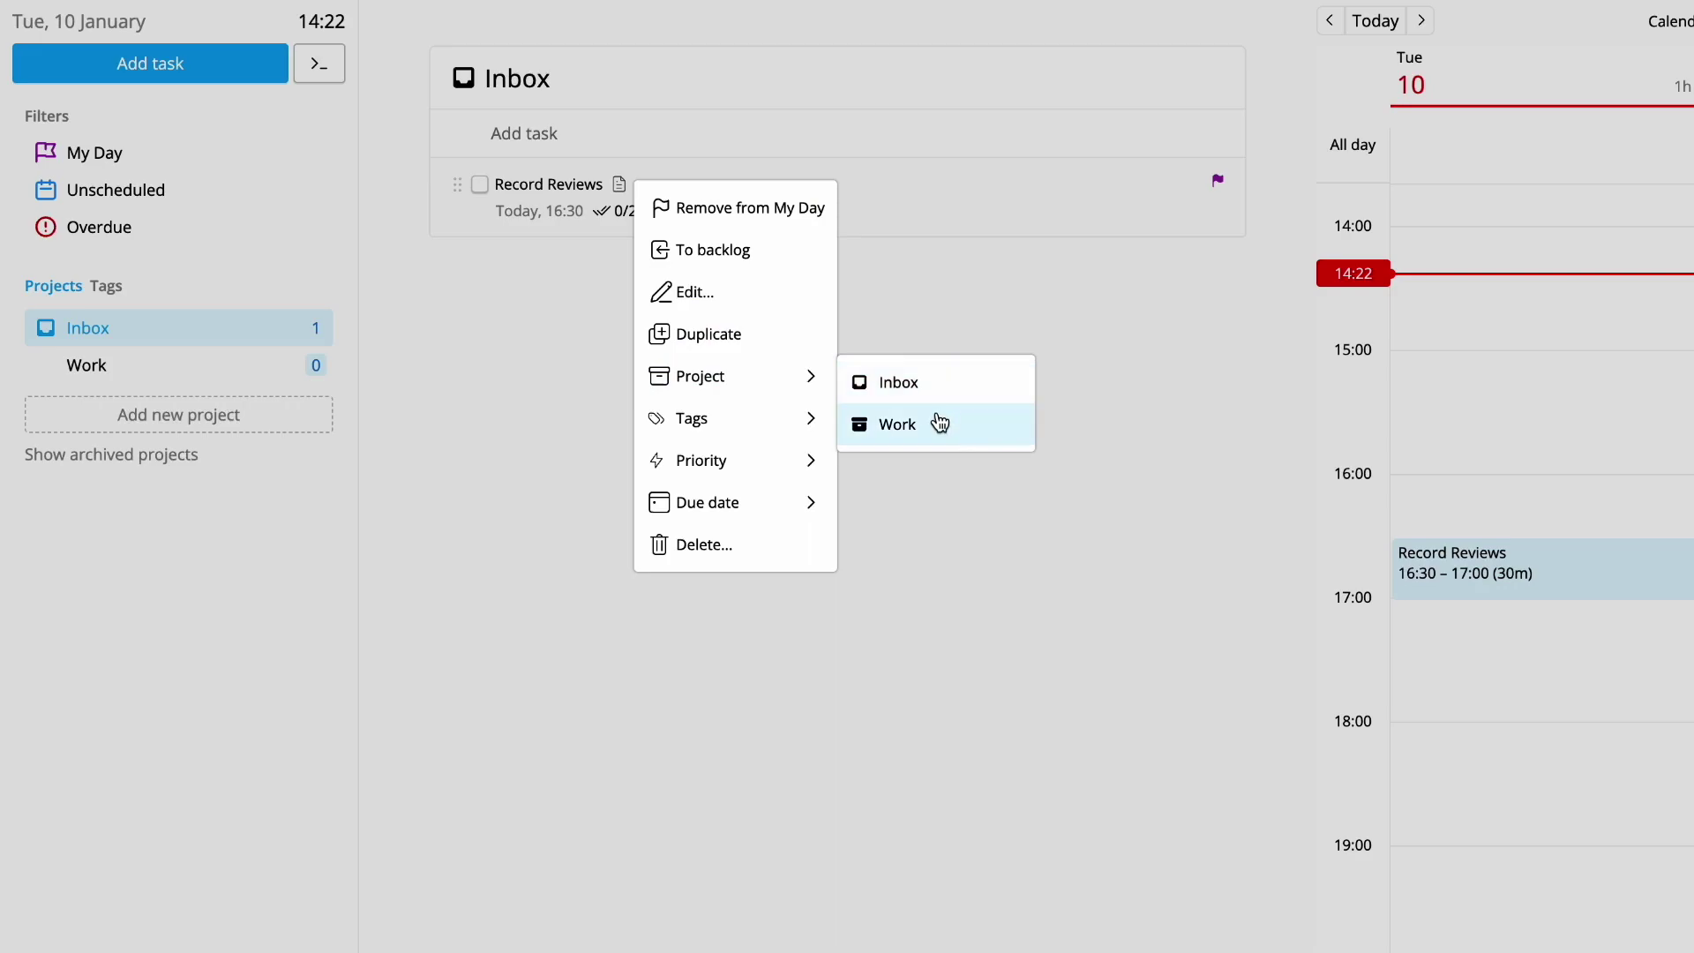
left_click(941, 423)
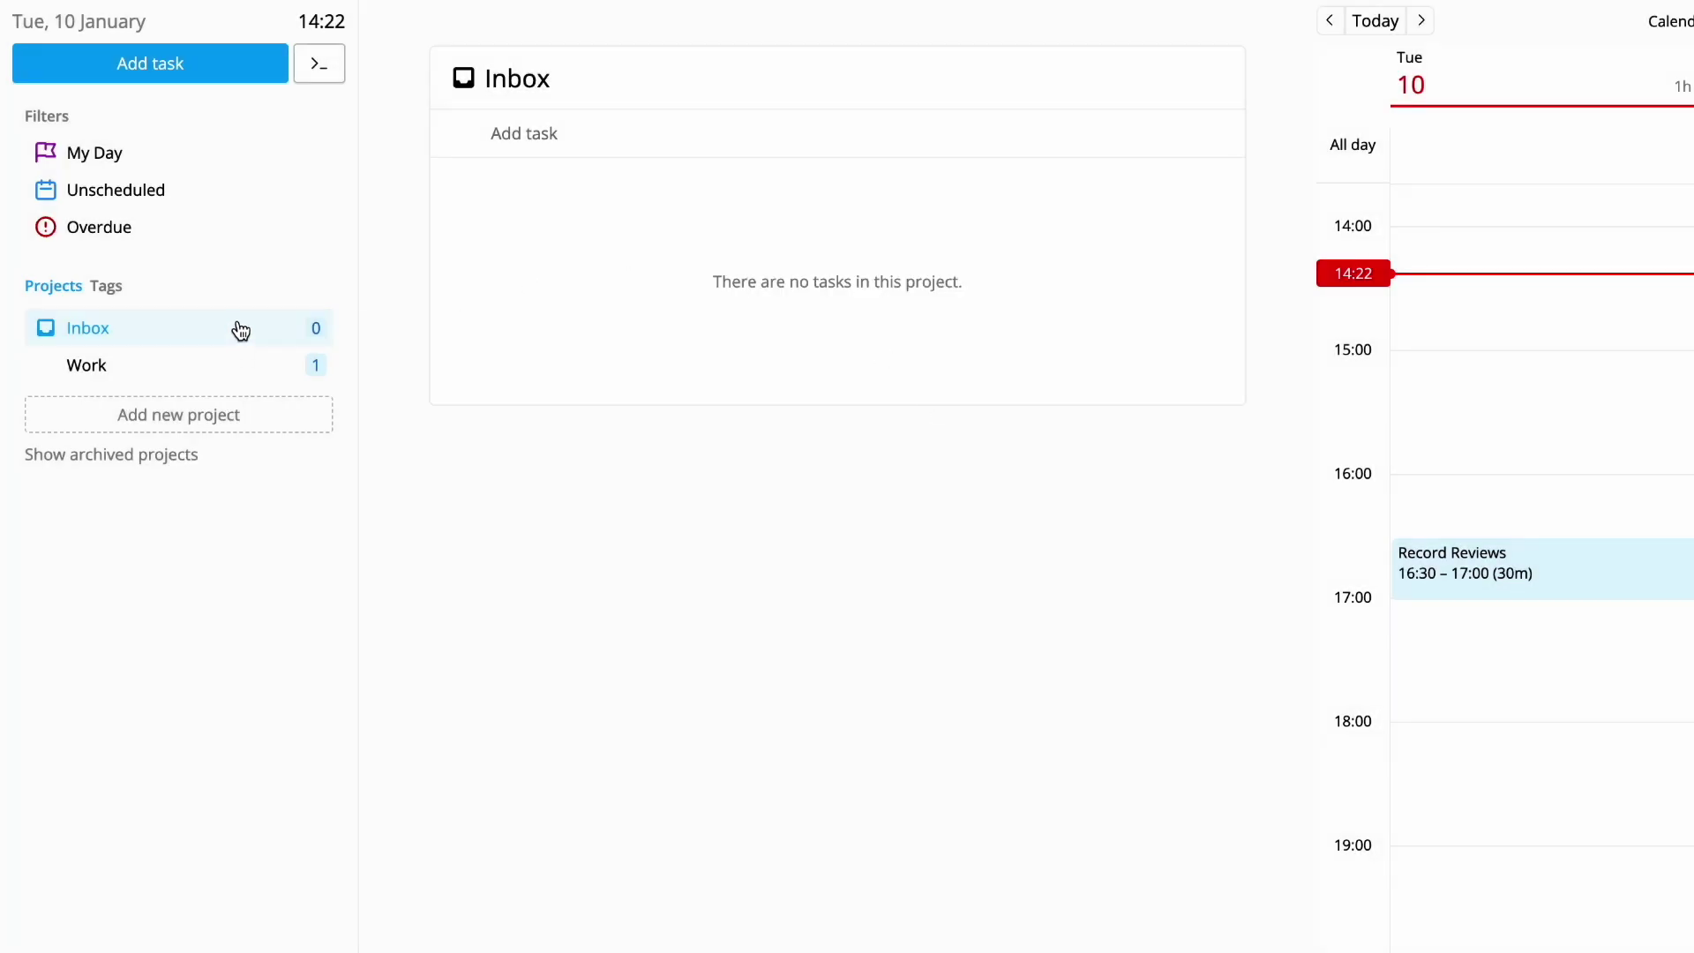
left_click(247, 365)
right_click(772, 195)
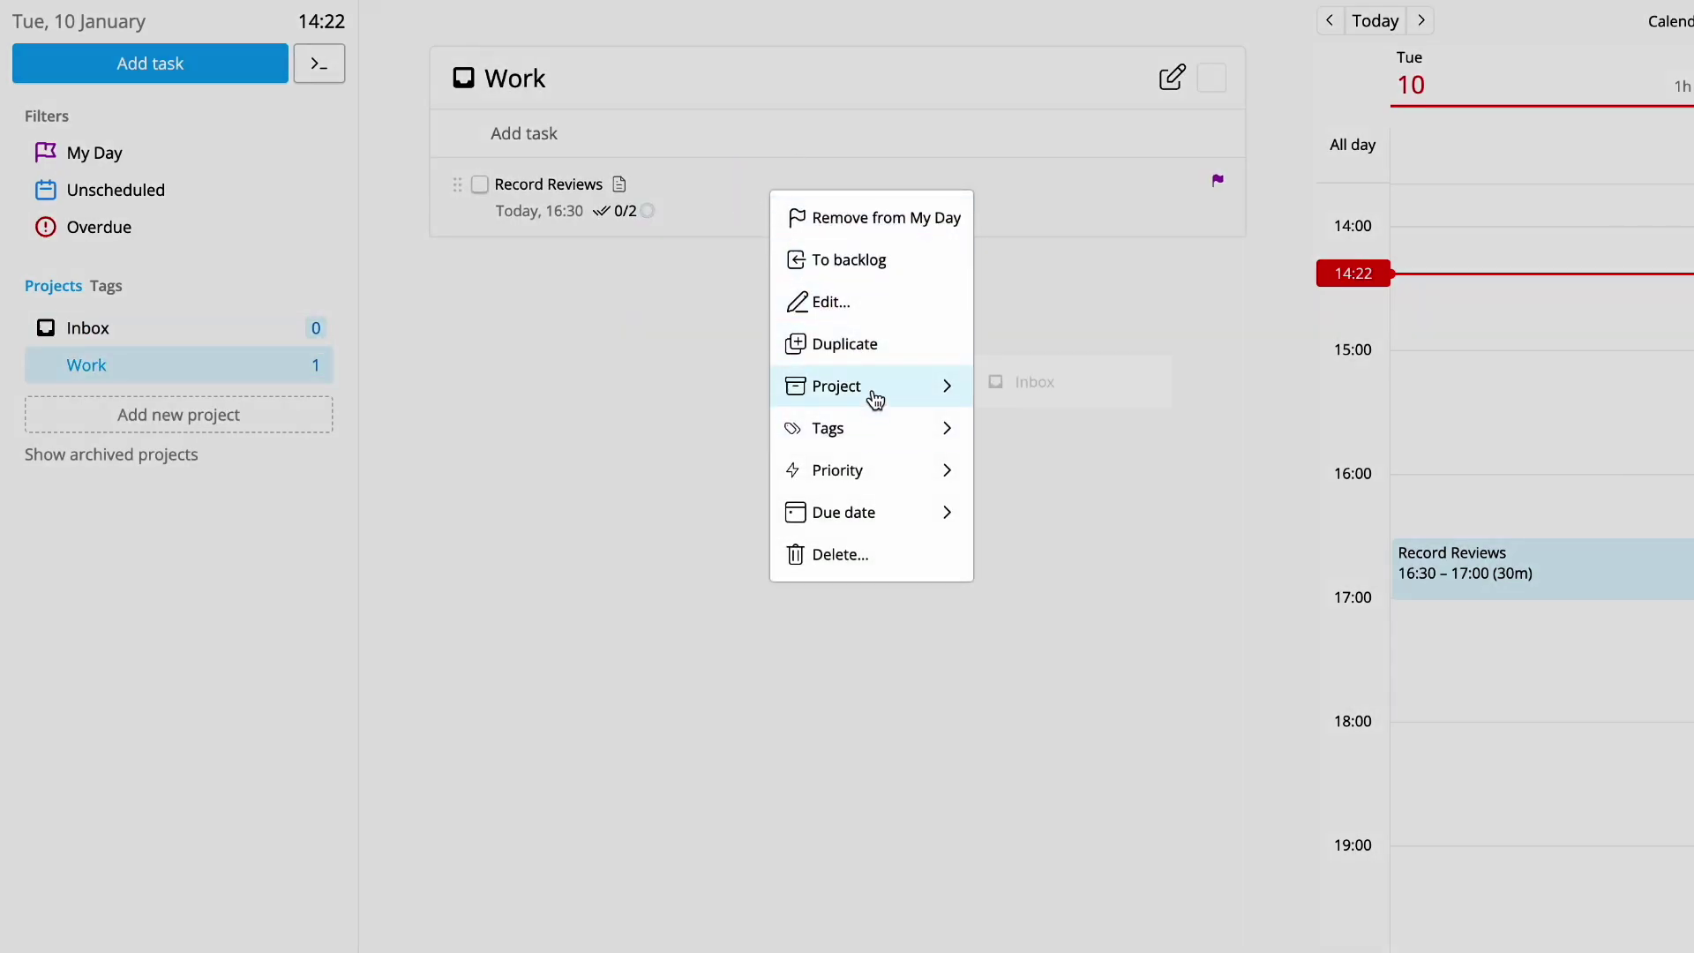
mouse_move(838, 469)
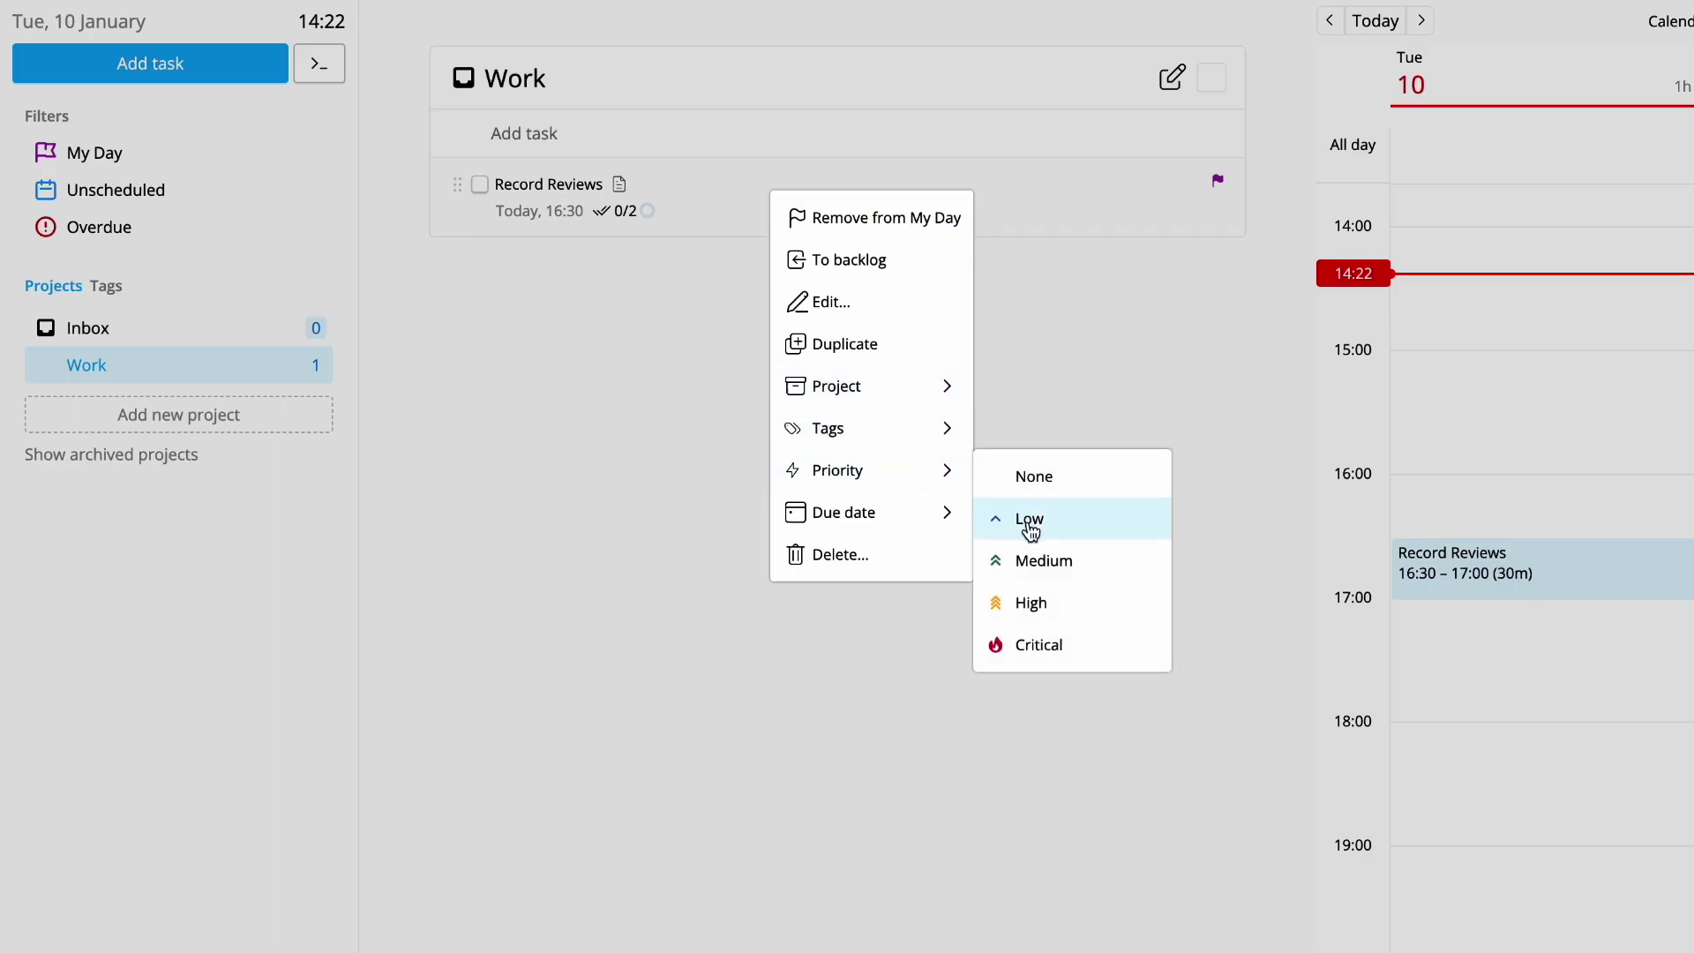
left_click(1042, 574)
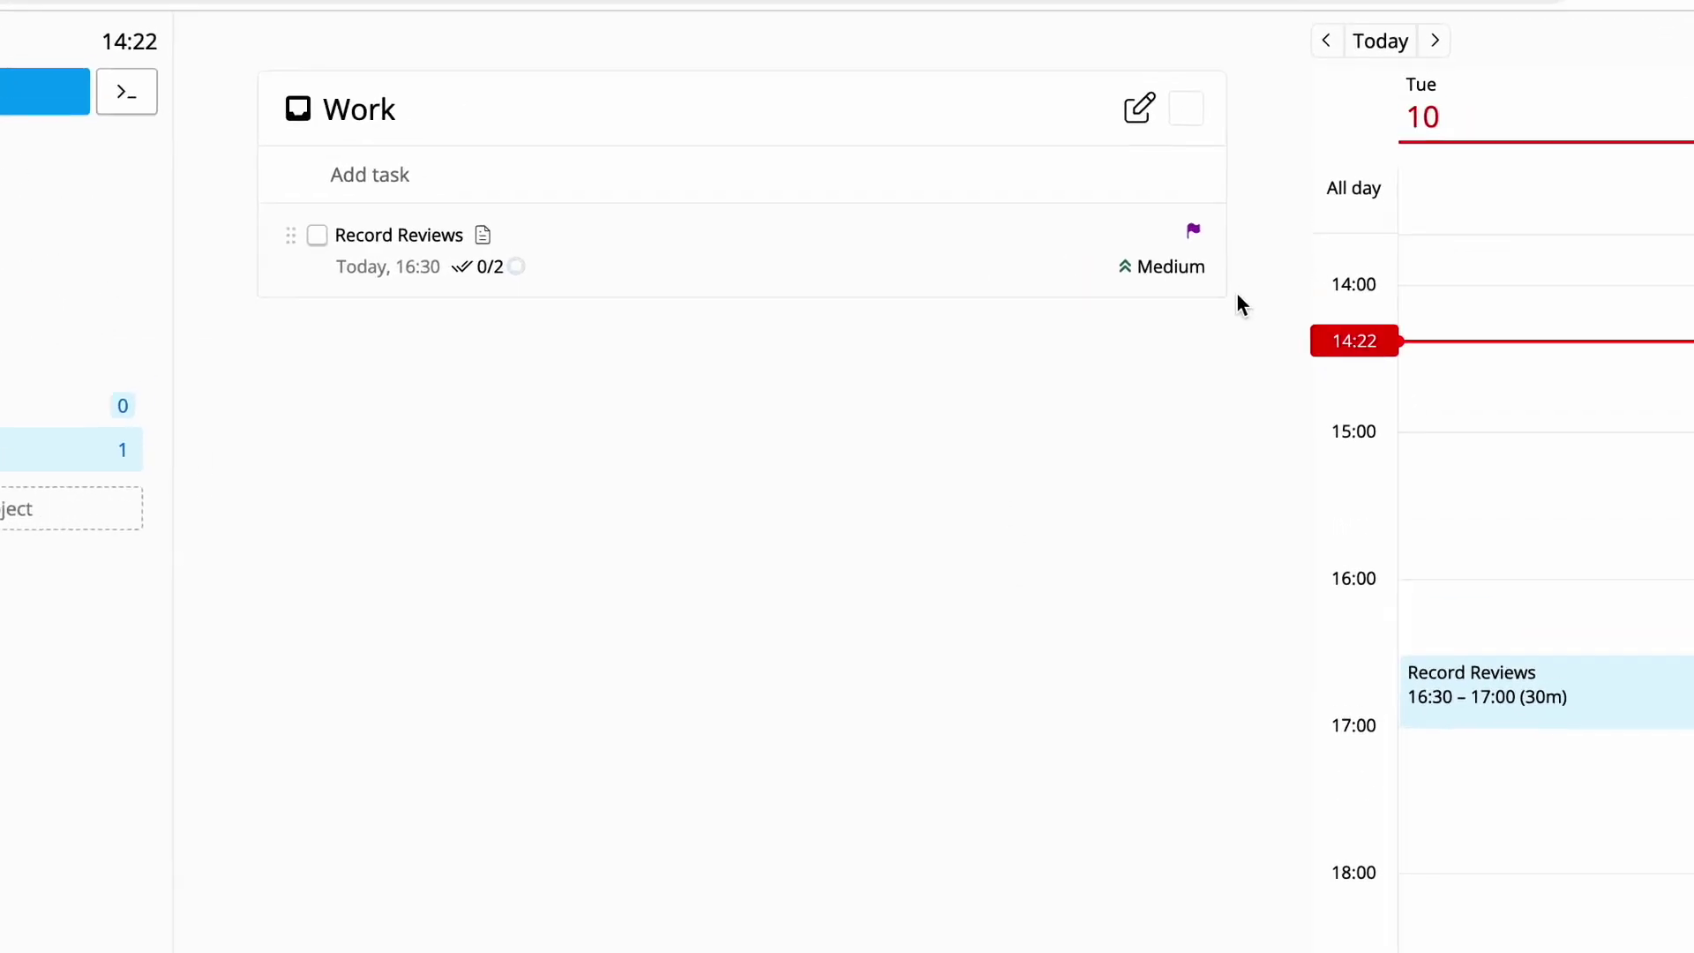
left_click(1148, 329)
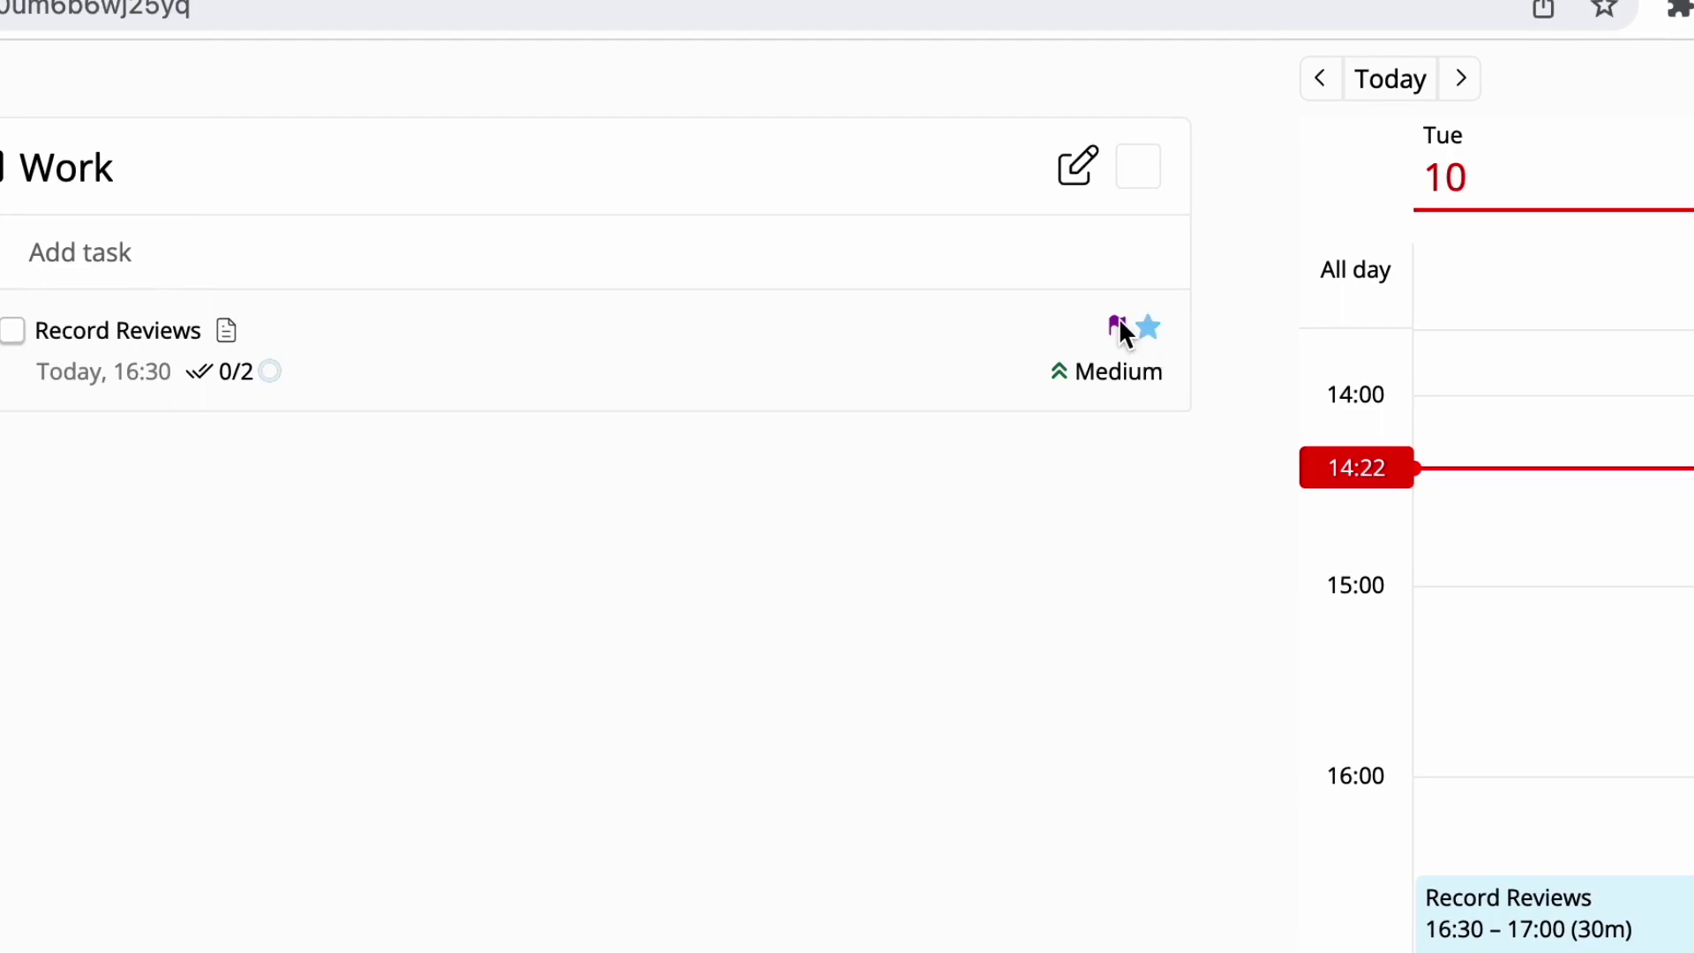
right_click(730, 359)
mouse_move(1020, 543)
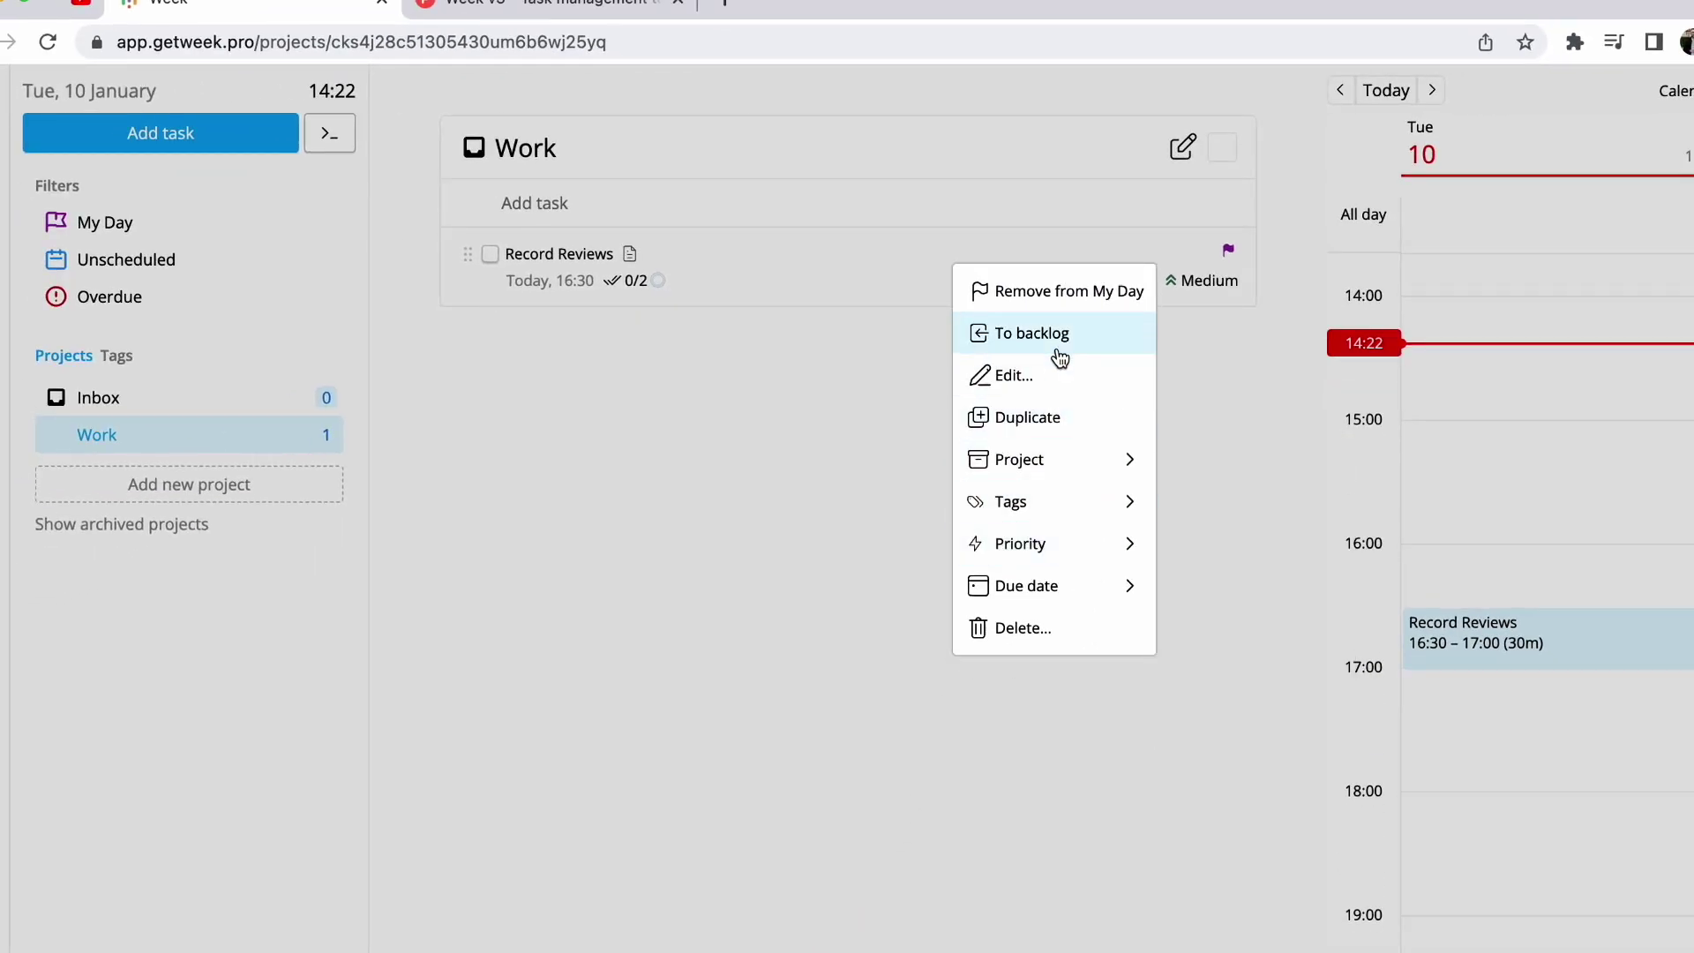
Dismiss the task menu, glance at the Overdue filter, then return to My Day.
left_click(827, 358)
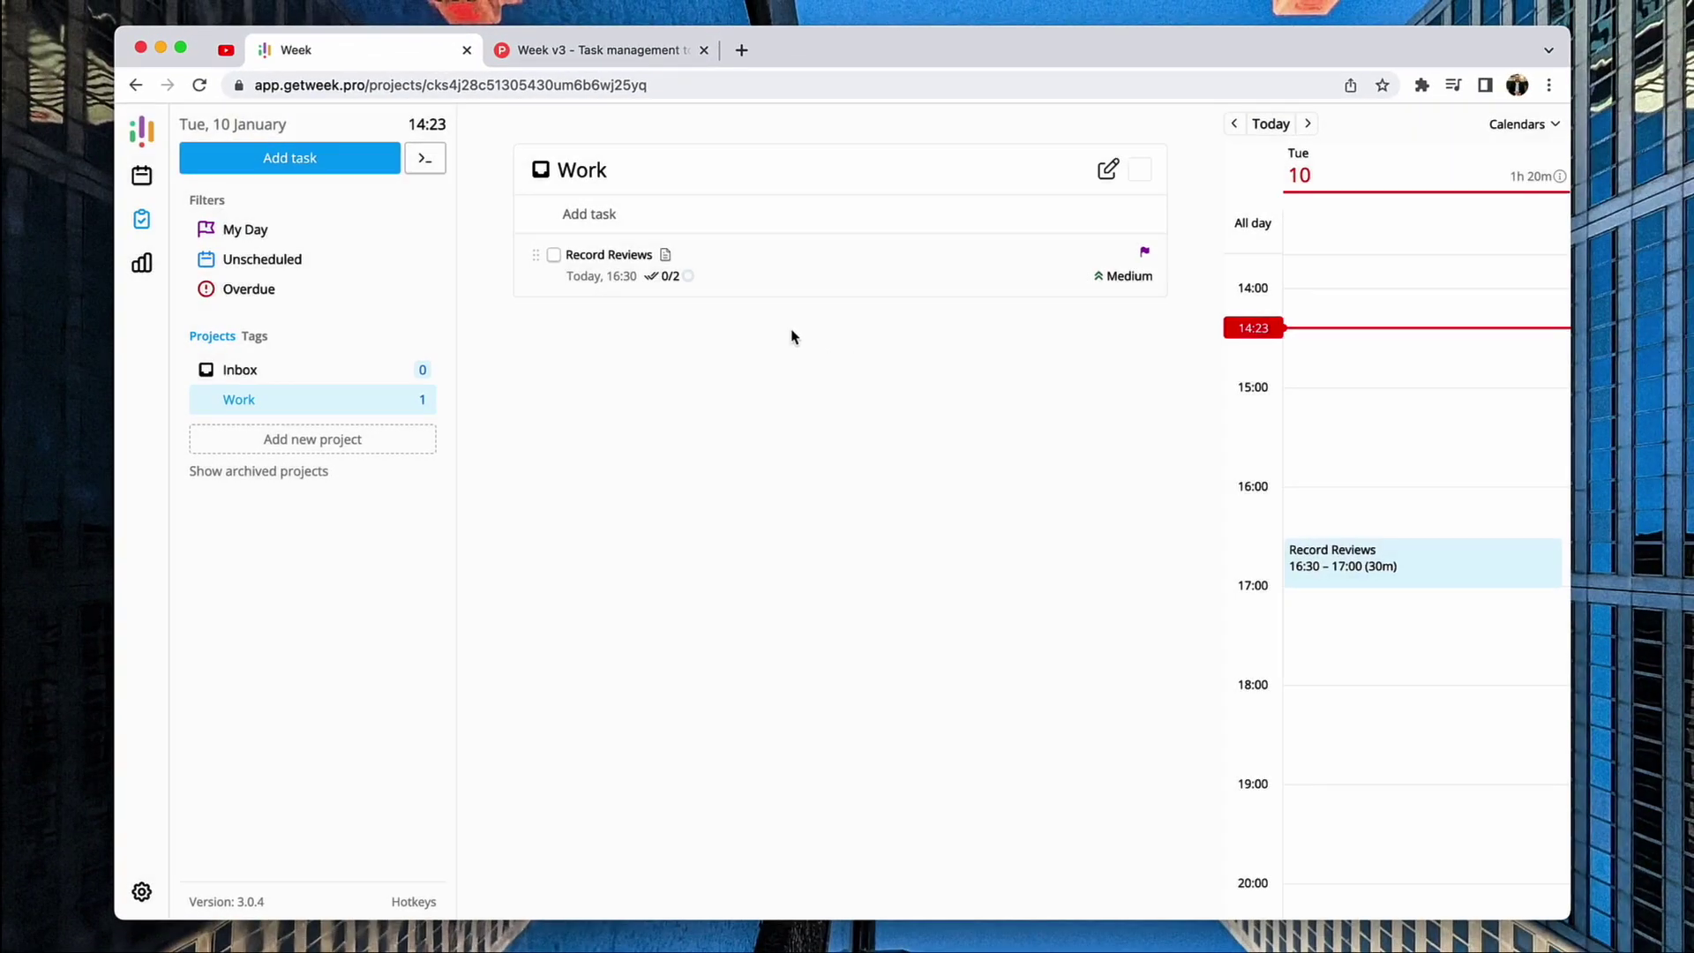
left_click(341, 284)
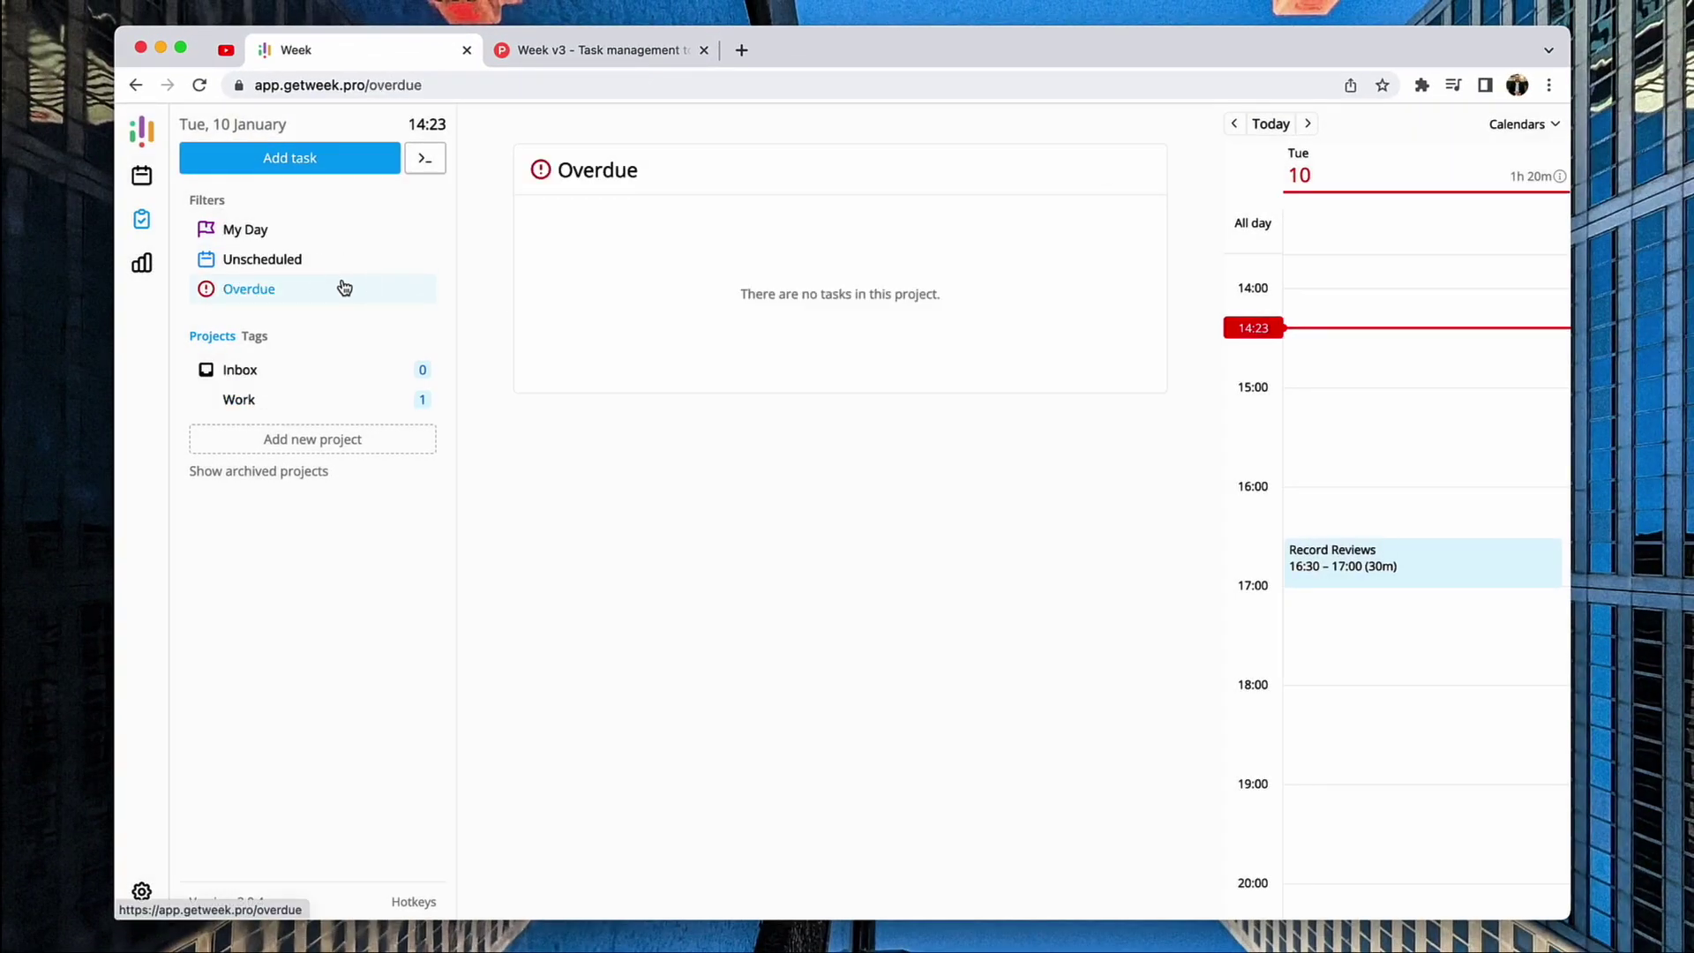
left_click(341, 226)
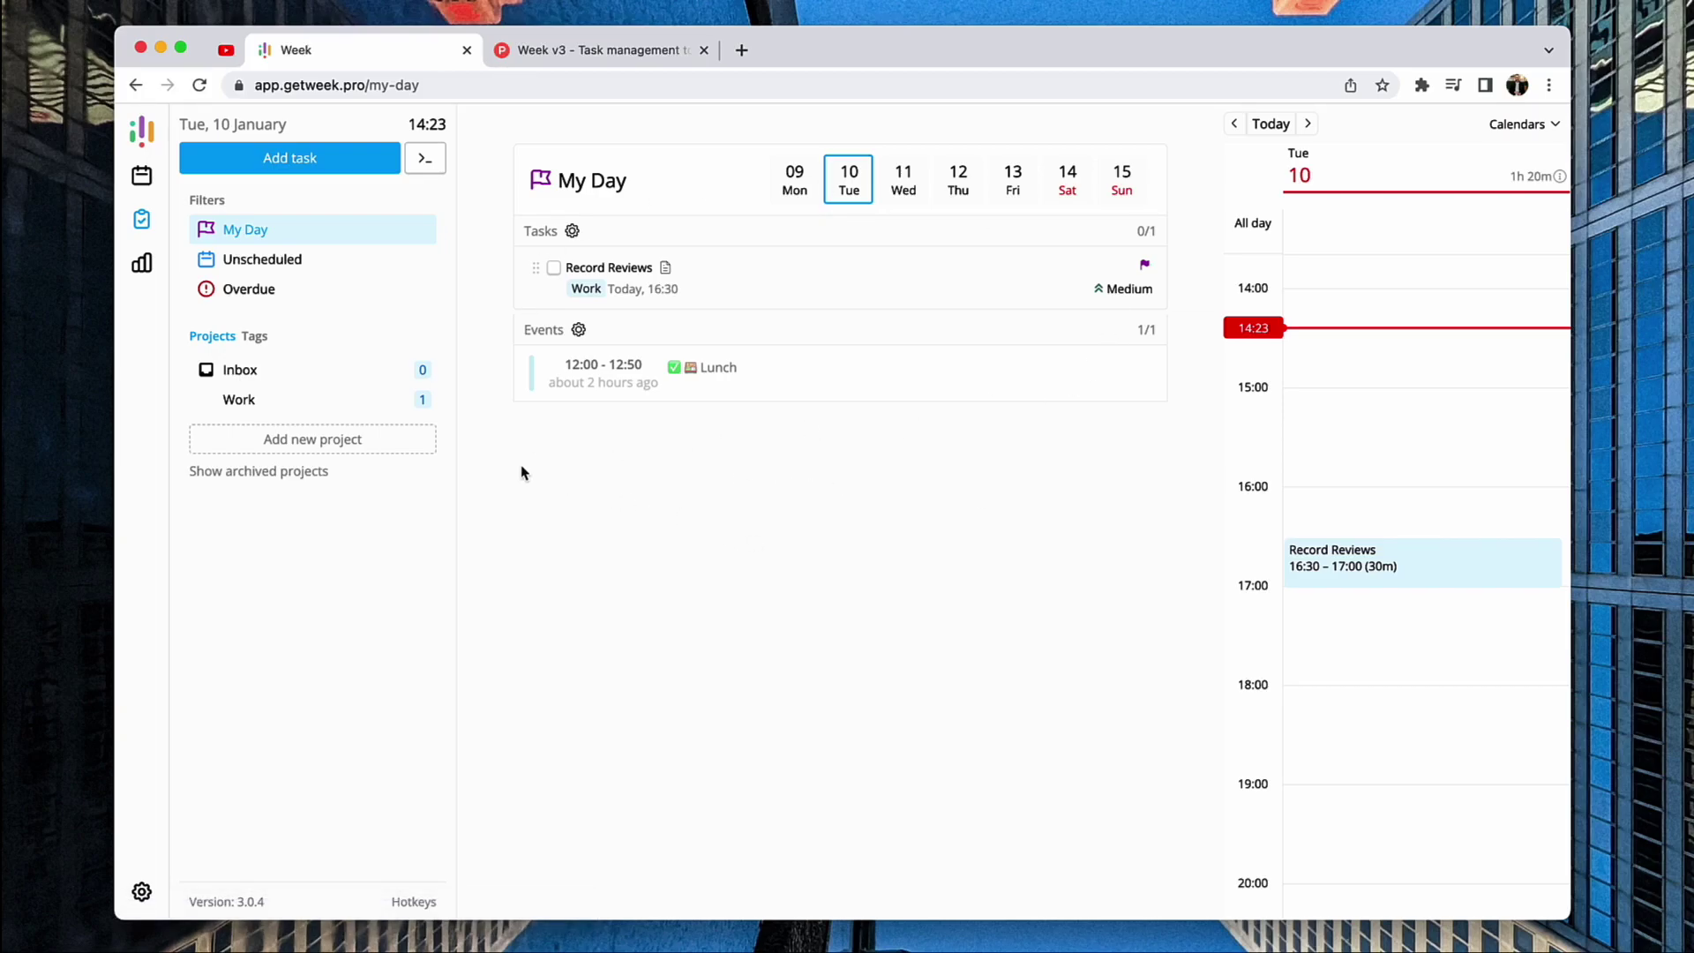
mouse_move(535, 268)
left_mouse_down()
mouse_move(432, 369)
mouse_move(529, 270)
left_mouse_up()
mouse_move(141, 176)
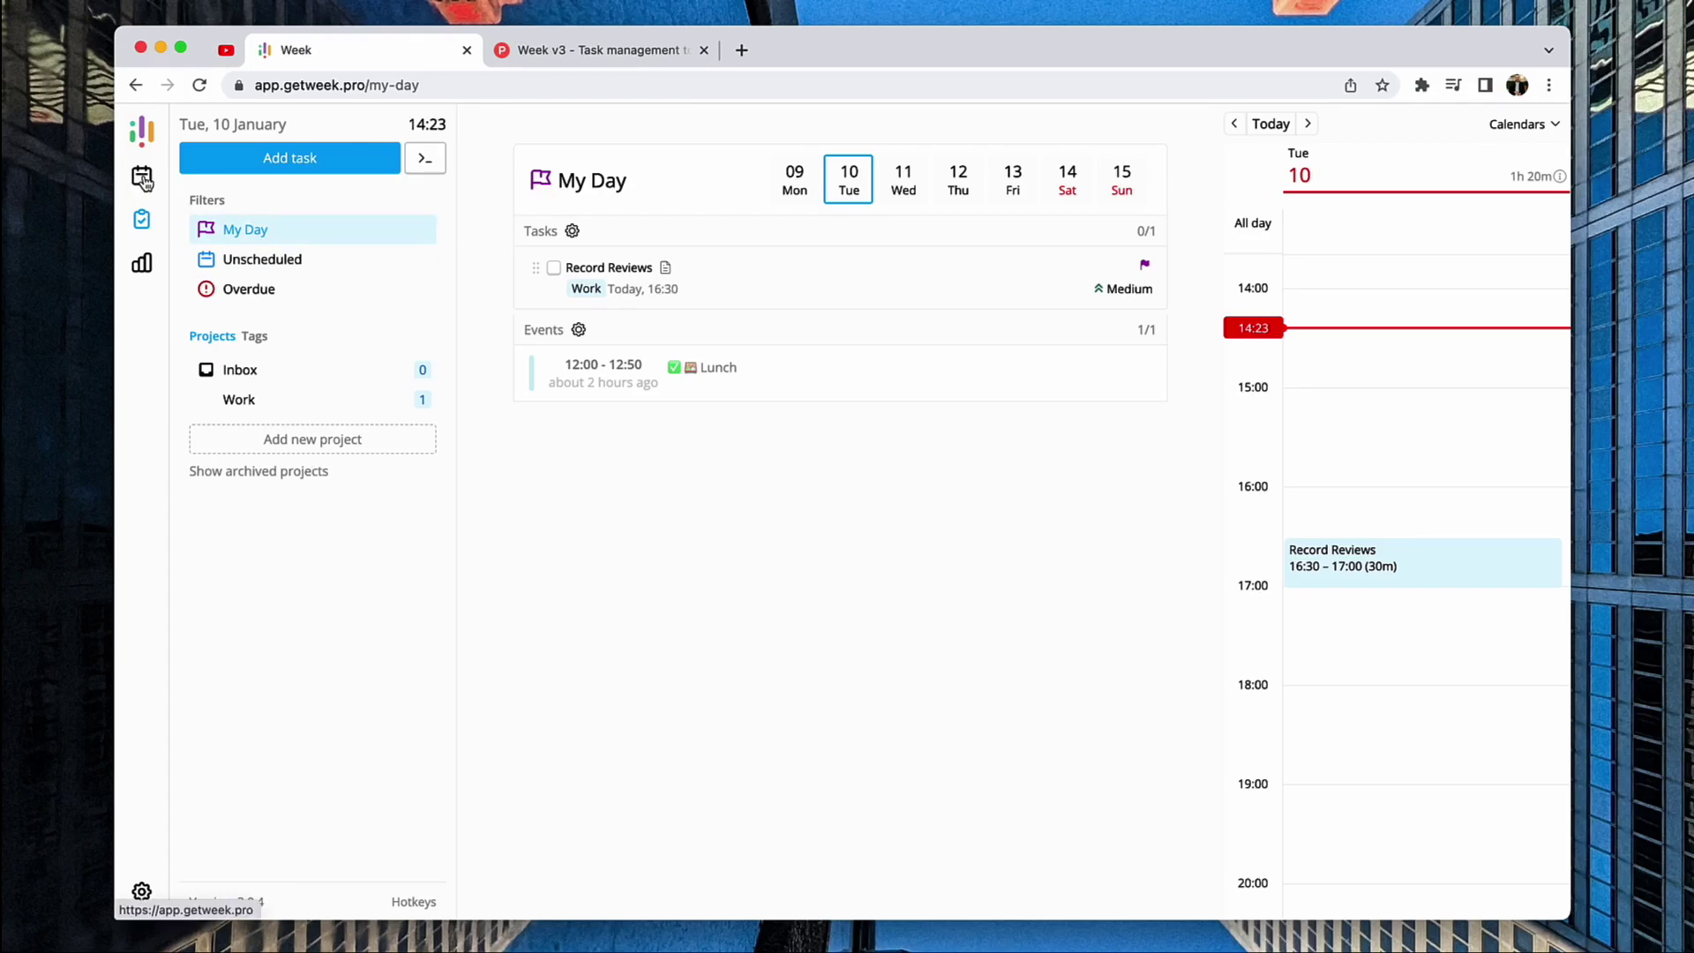
Show the weekly calendar and preview the Tuesday 16:30–17:00 Record Reviews block.
left_click(144, 181)
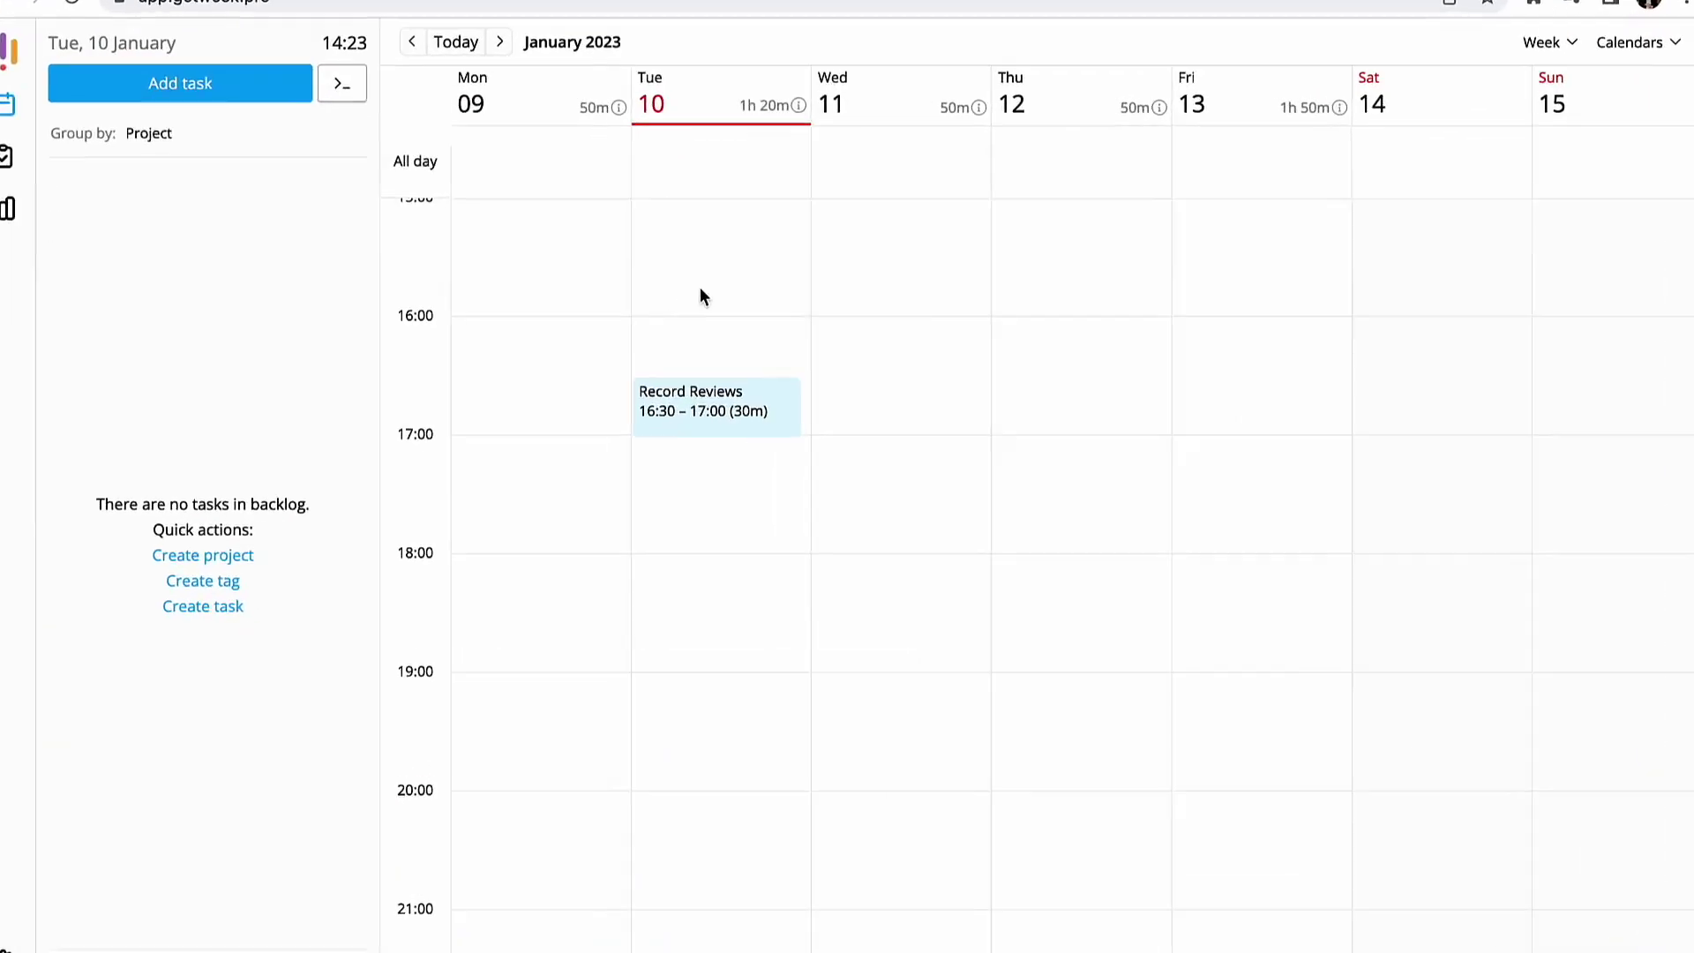
scroll(701, 288, "up", 1)
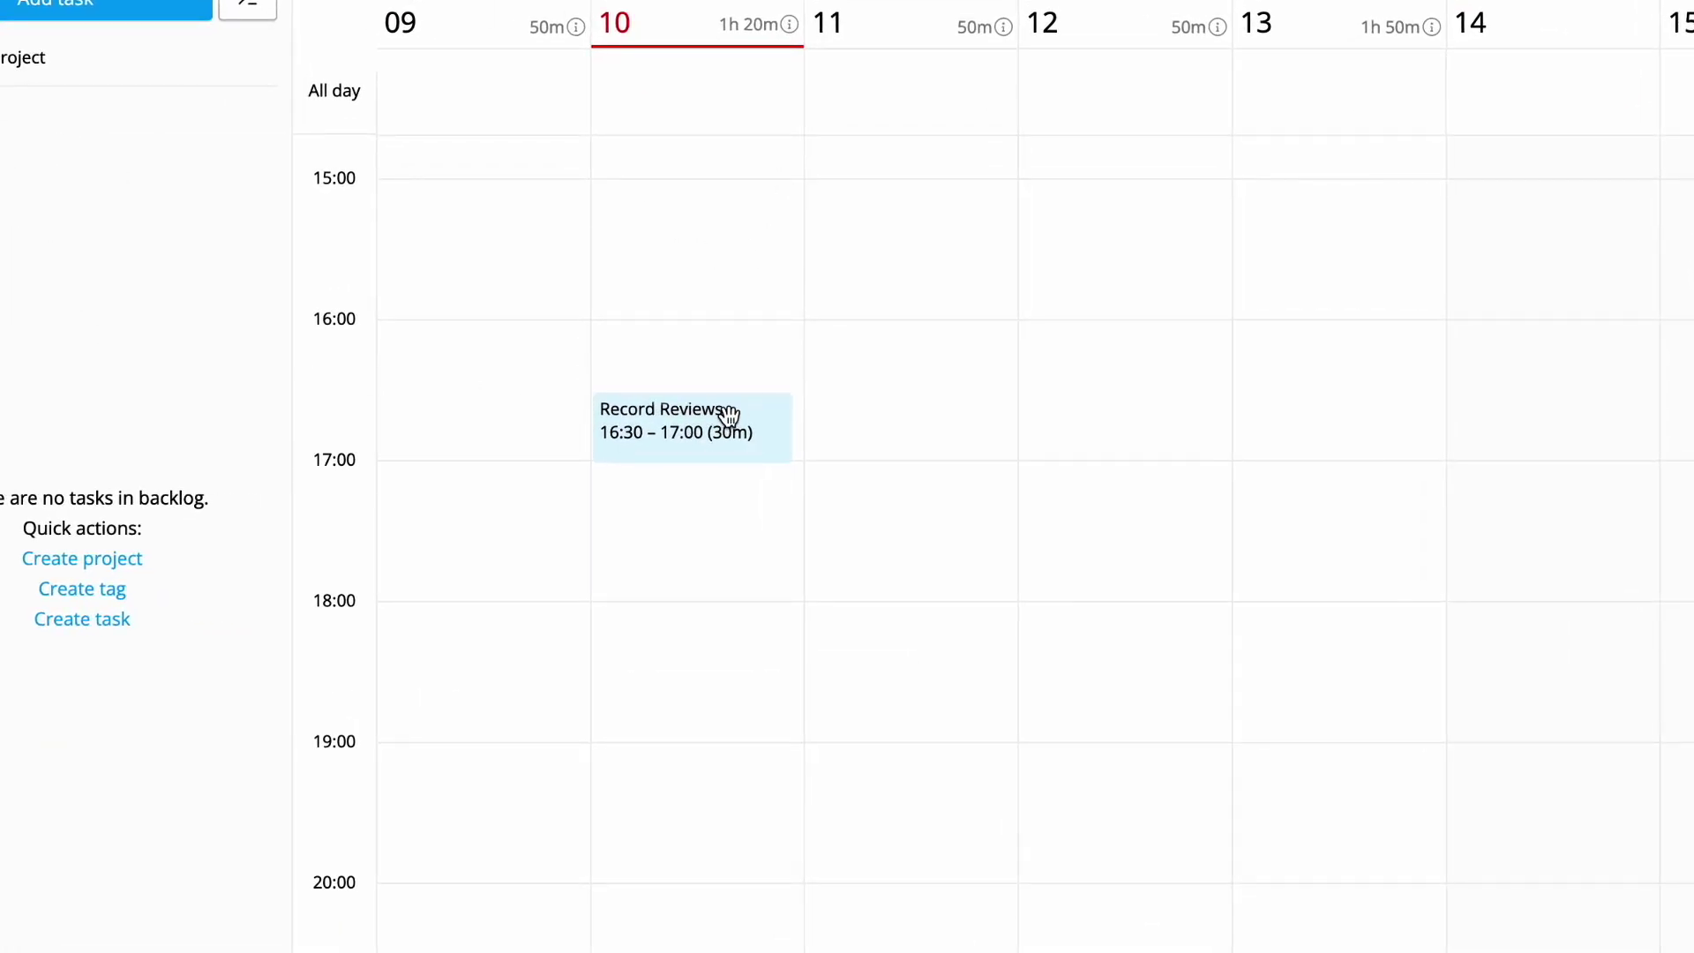
left_click(728, 415)
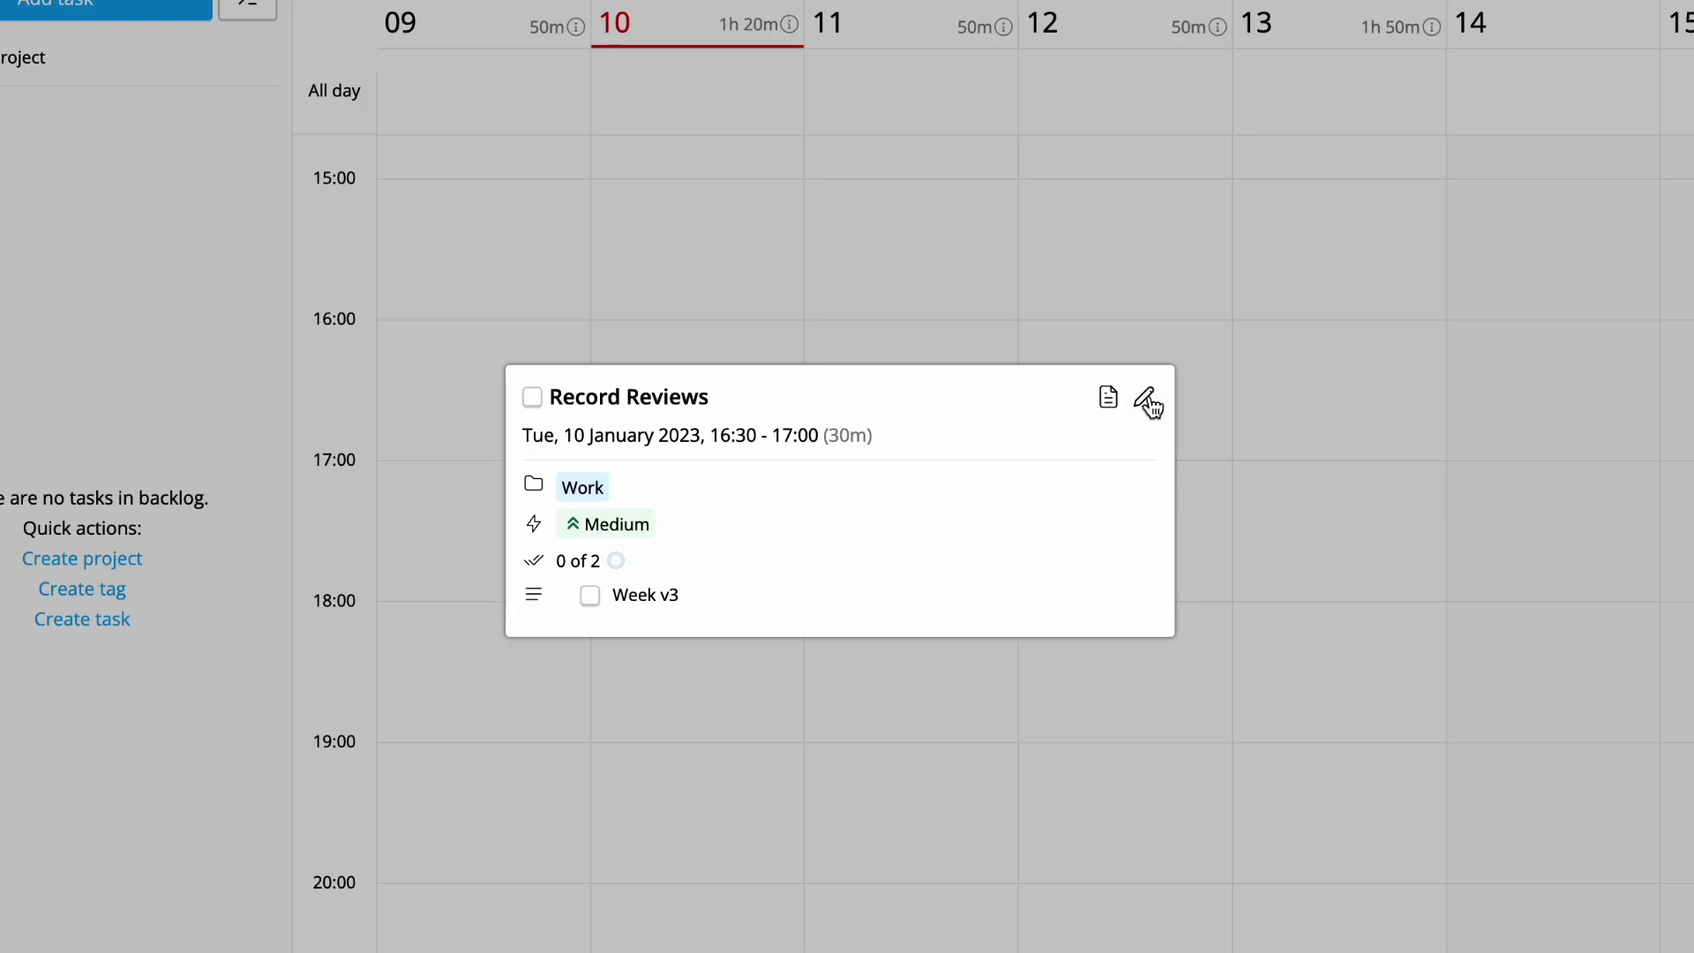
left_click(965, 291)
scroll(764, 416, "up", 3)
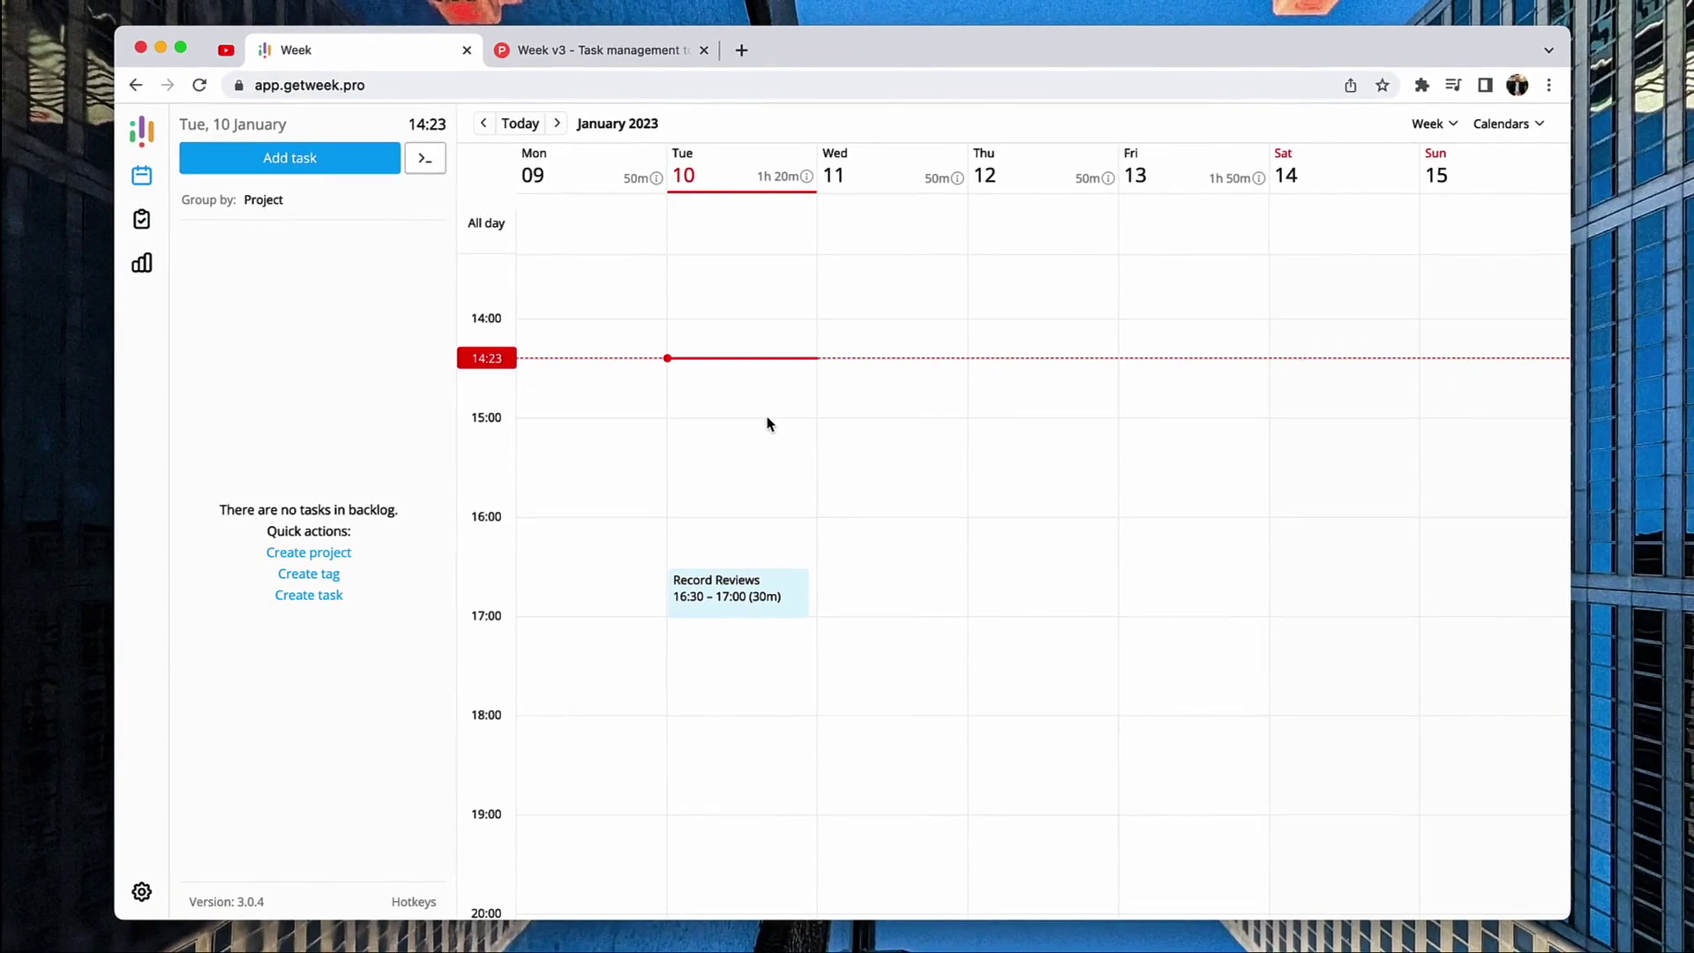
Switch the calendar from the full week to a 3-day layout, then glance at the connected calendars list.
left_click(1434, 124)
left_click(1324, 204)
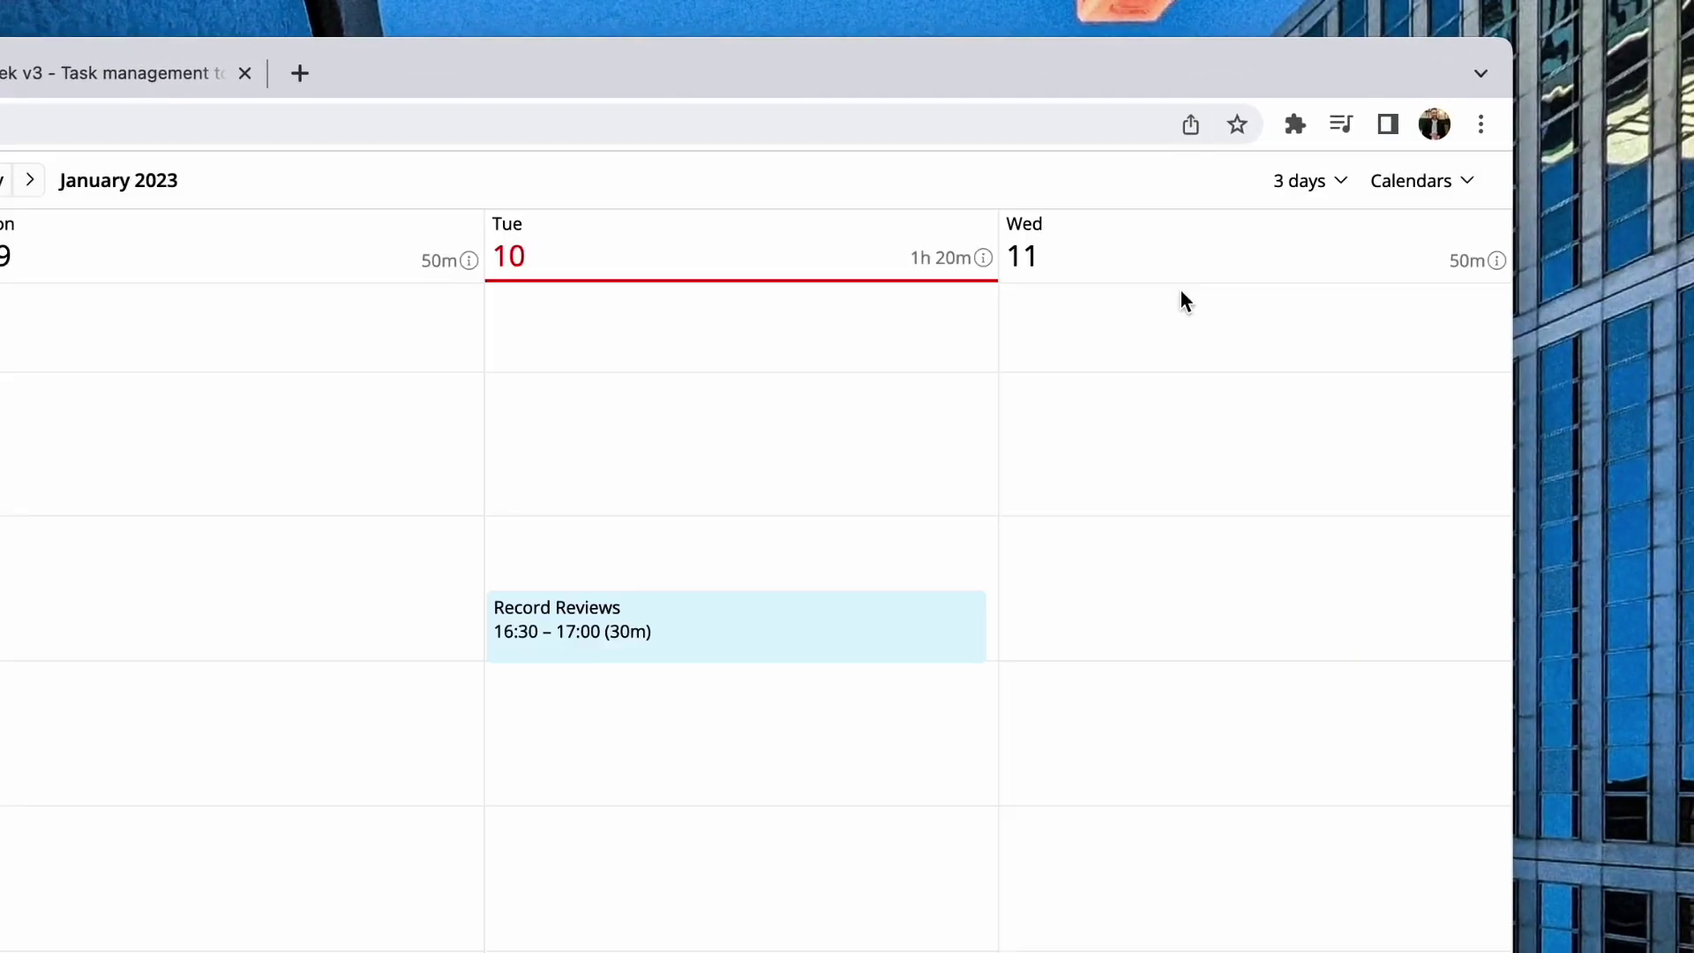
left_click(1405, 199)
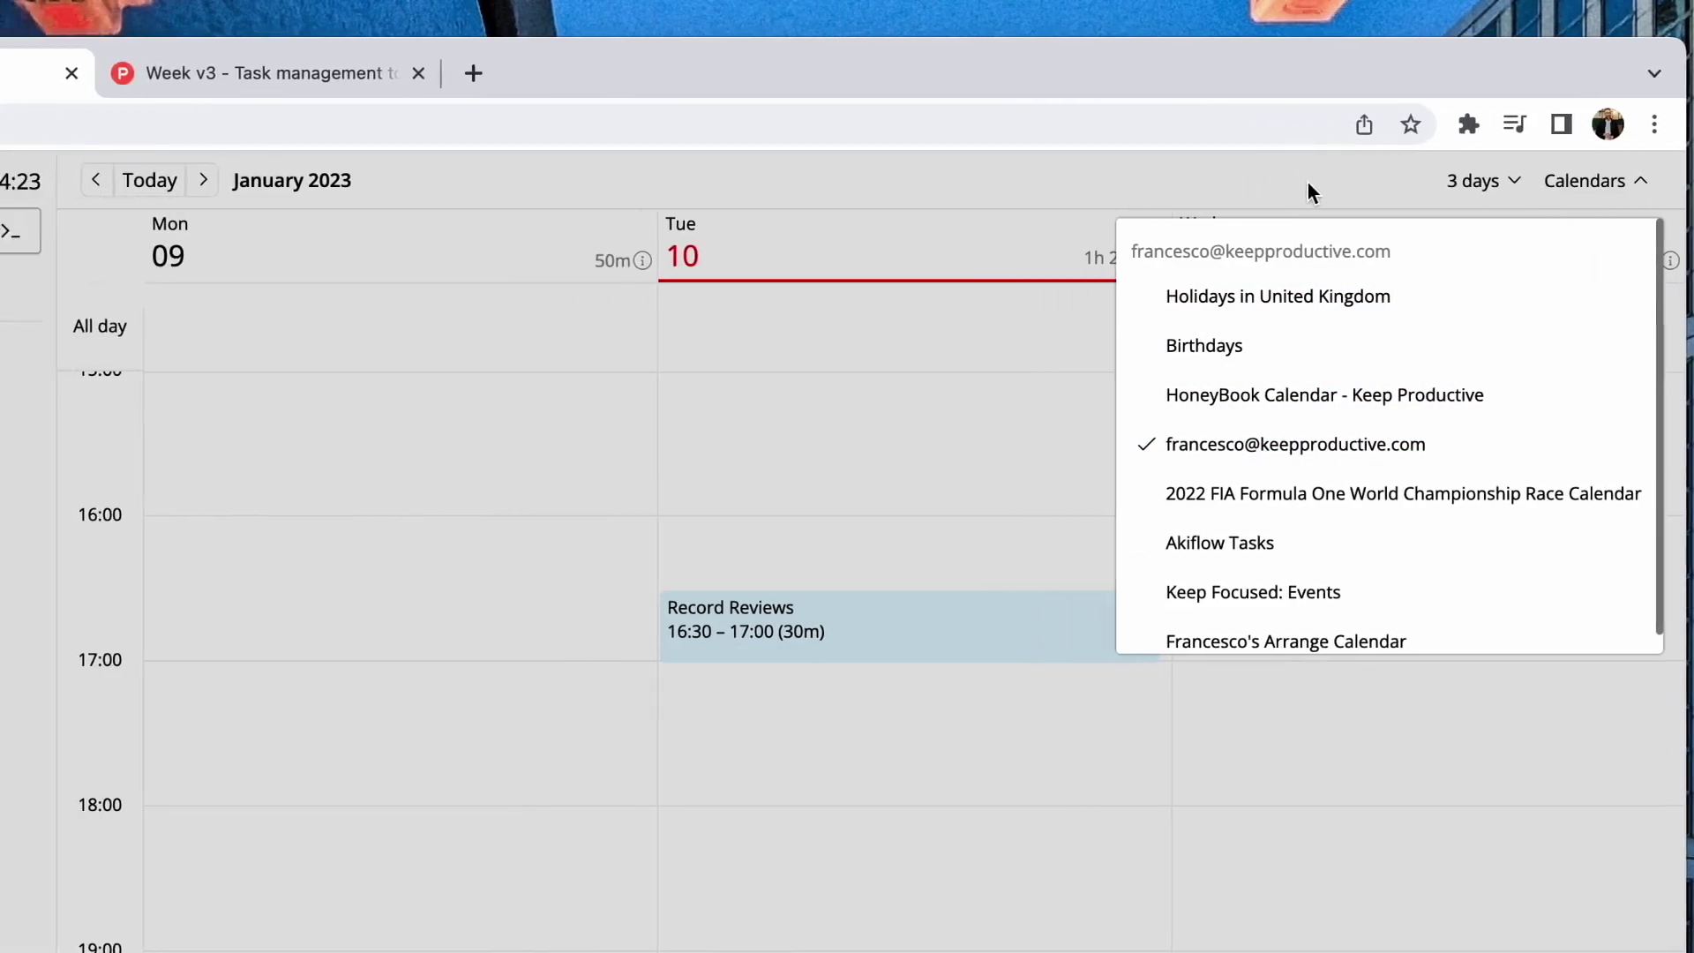
left_click(571, 199)
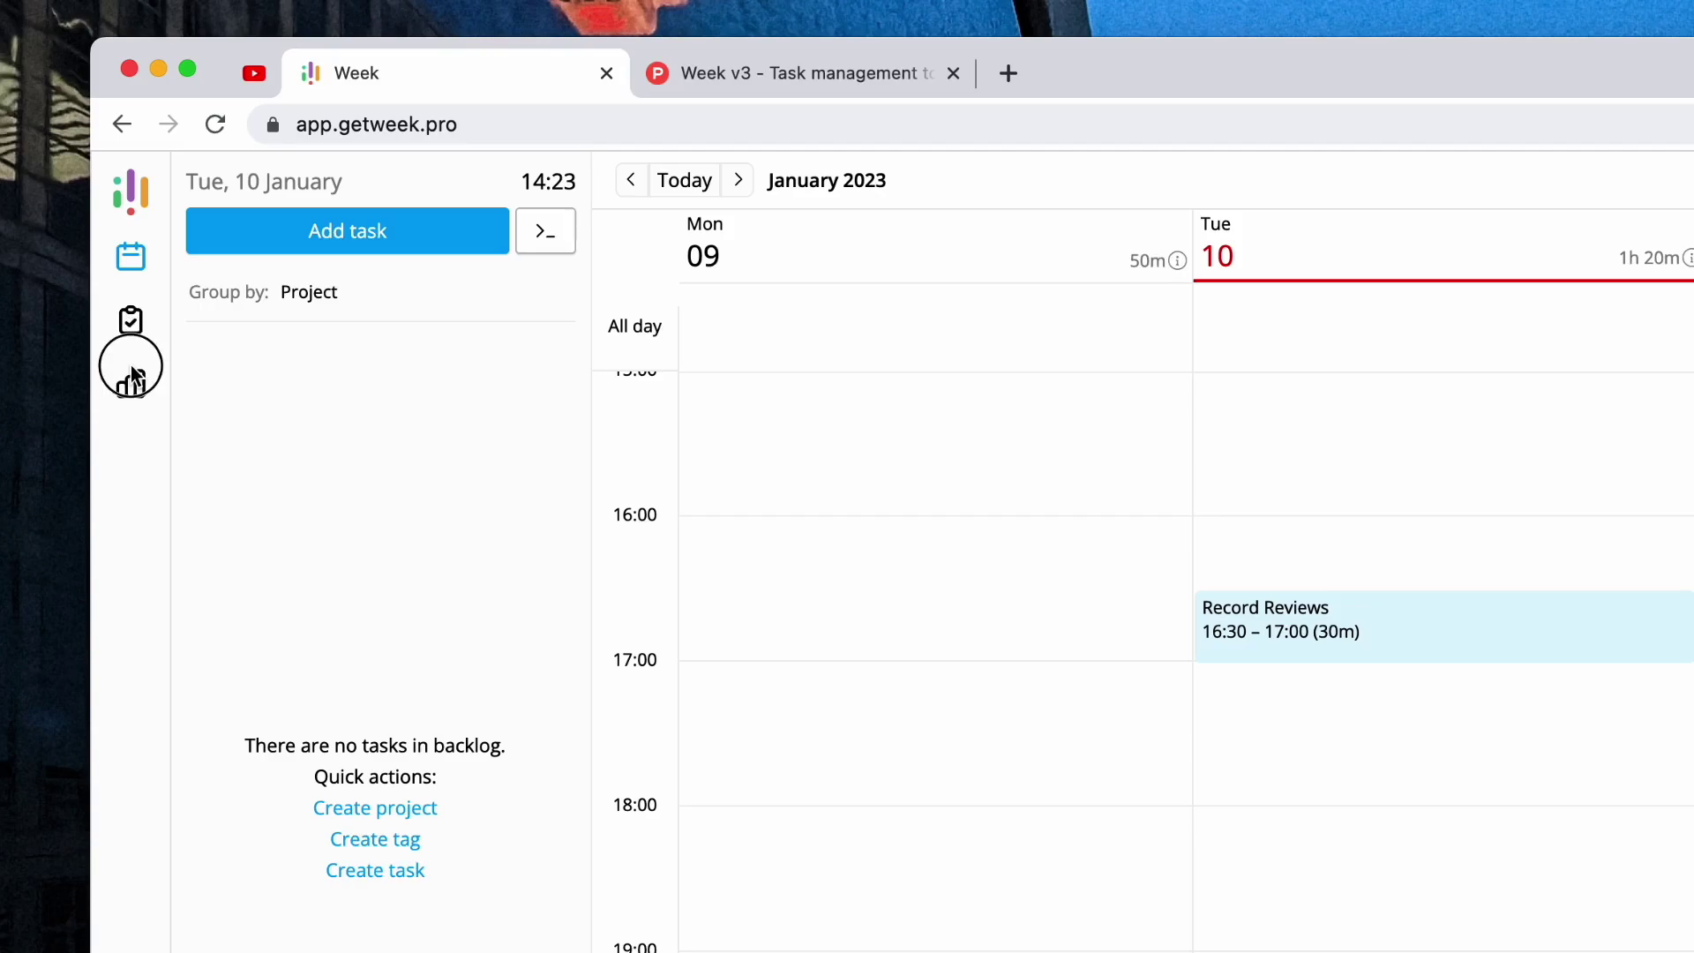
View this week's time statistics, then go back to the My Day task list.
left_click(132, 386)
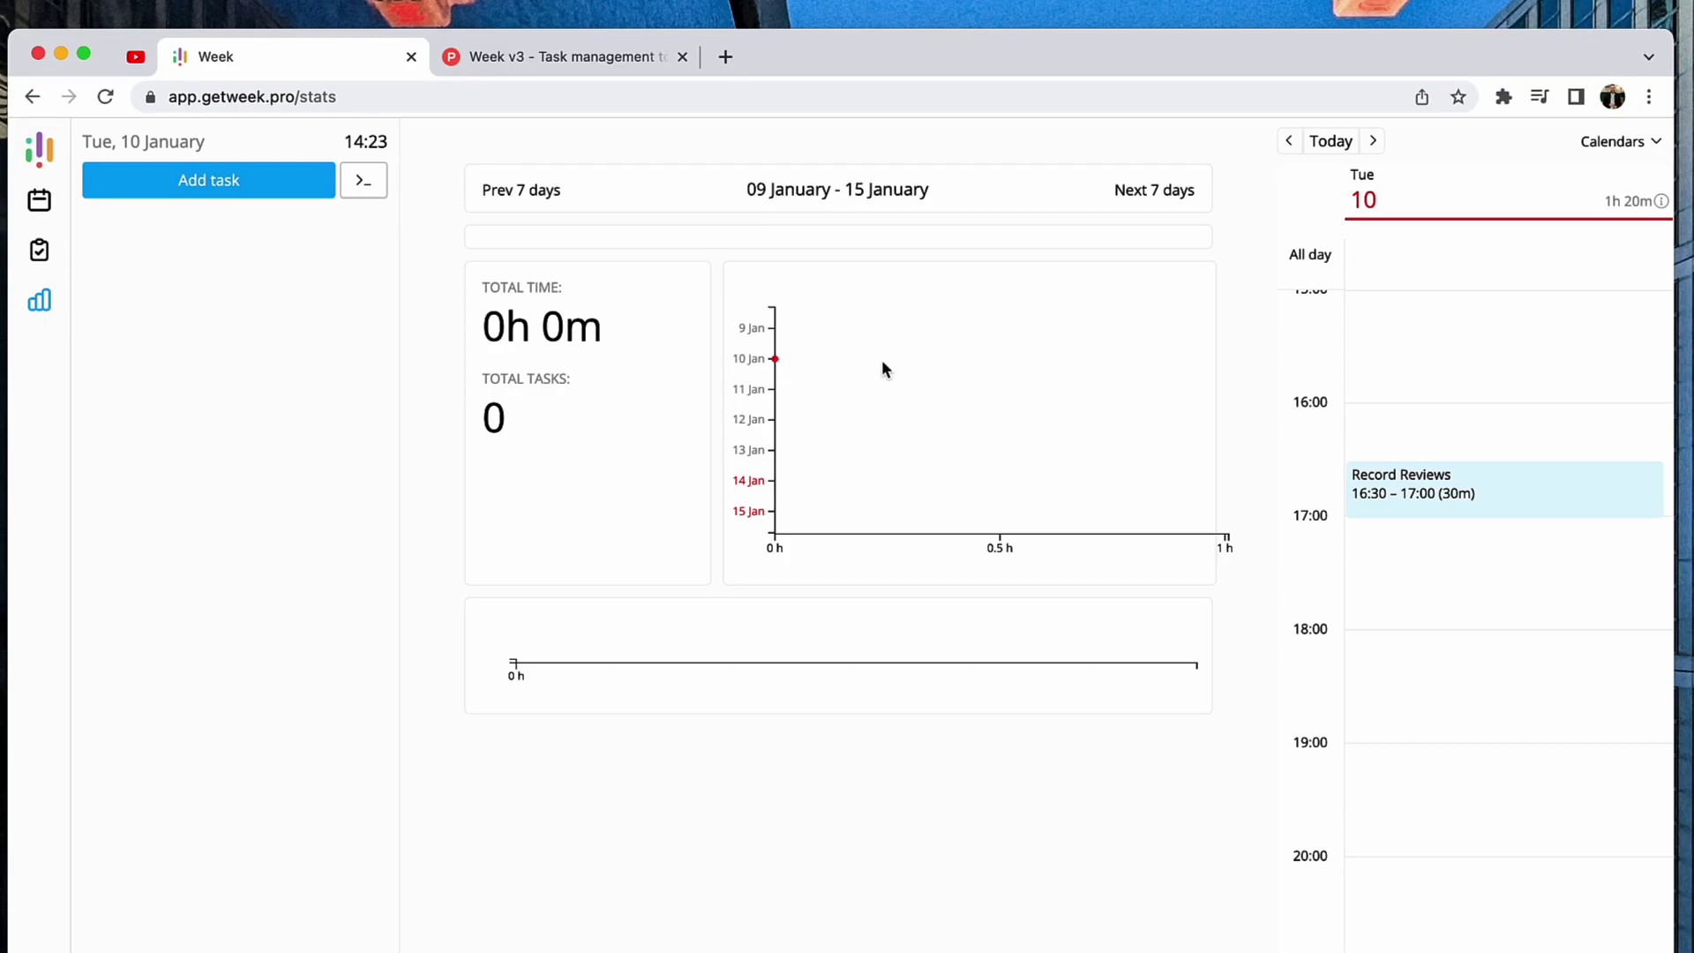
left_click(40, 253)
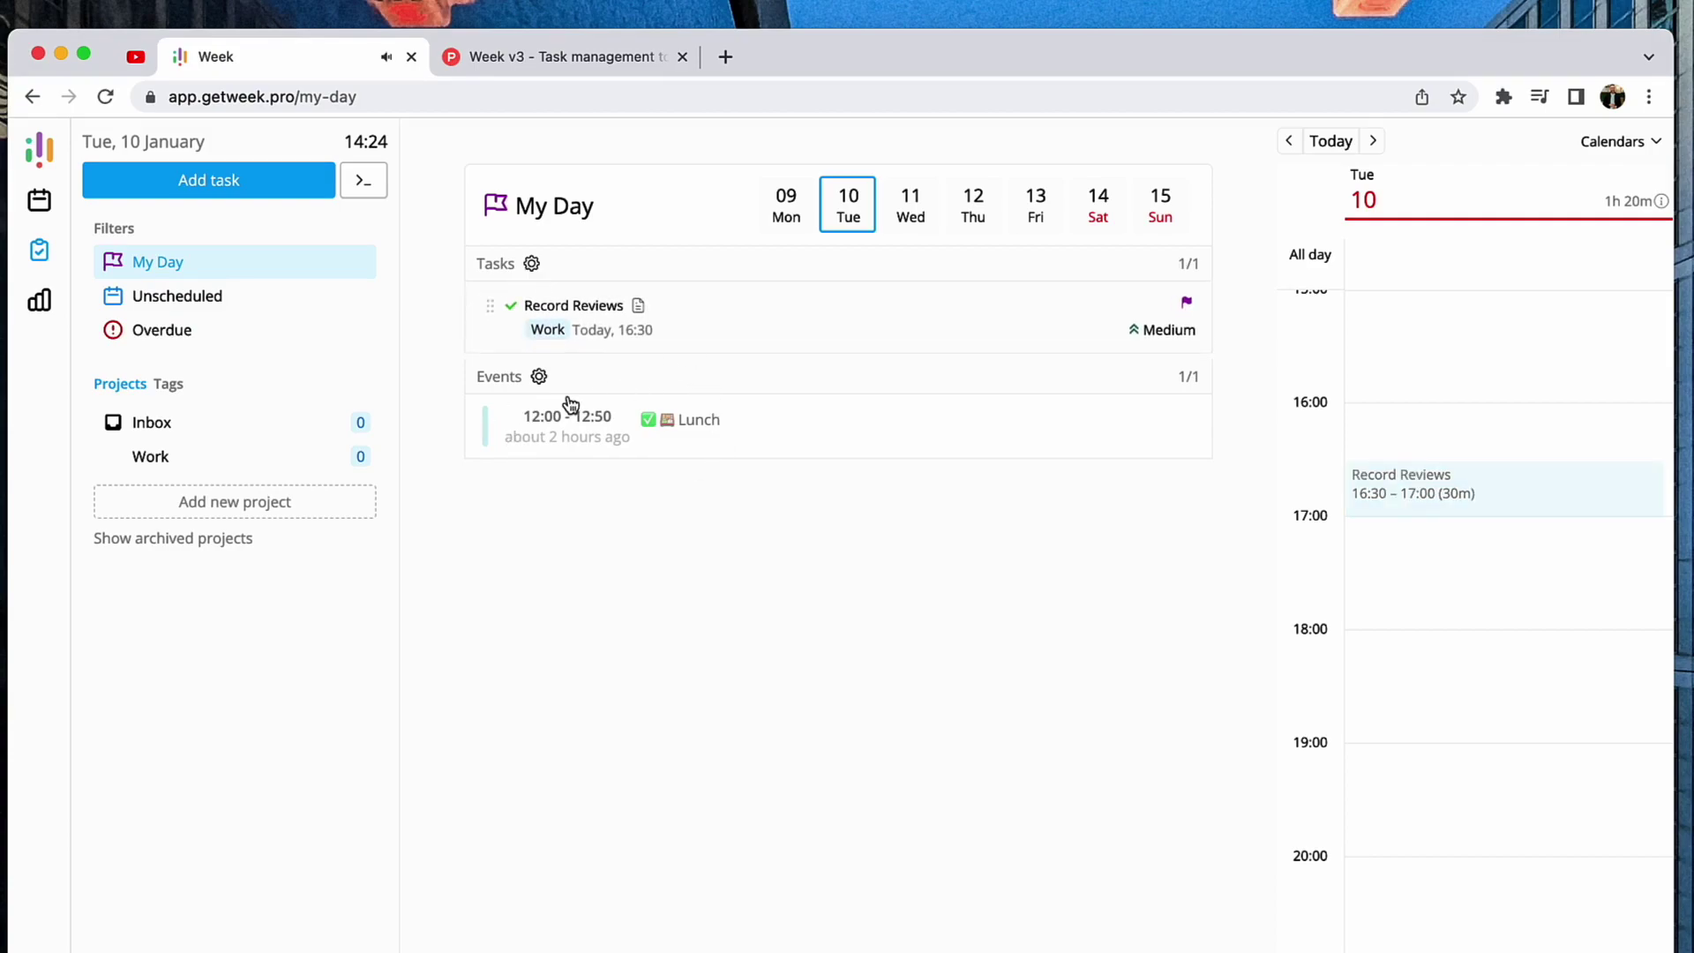
Check tomorrow's tasks and the empty Unscheduled filter, then return the 3-day calendar to today.
left_click(909, 216)
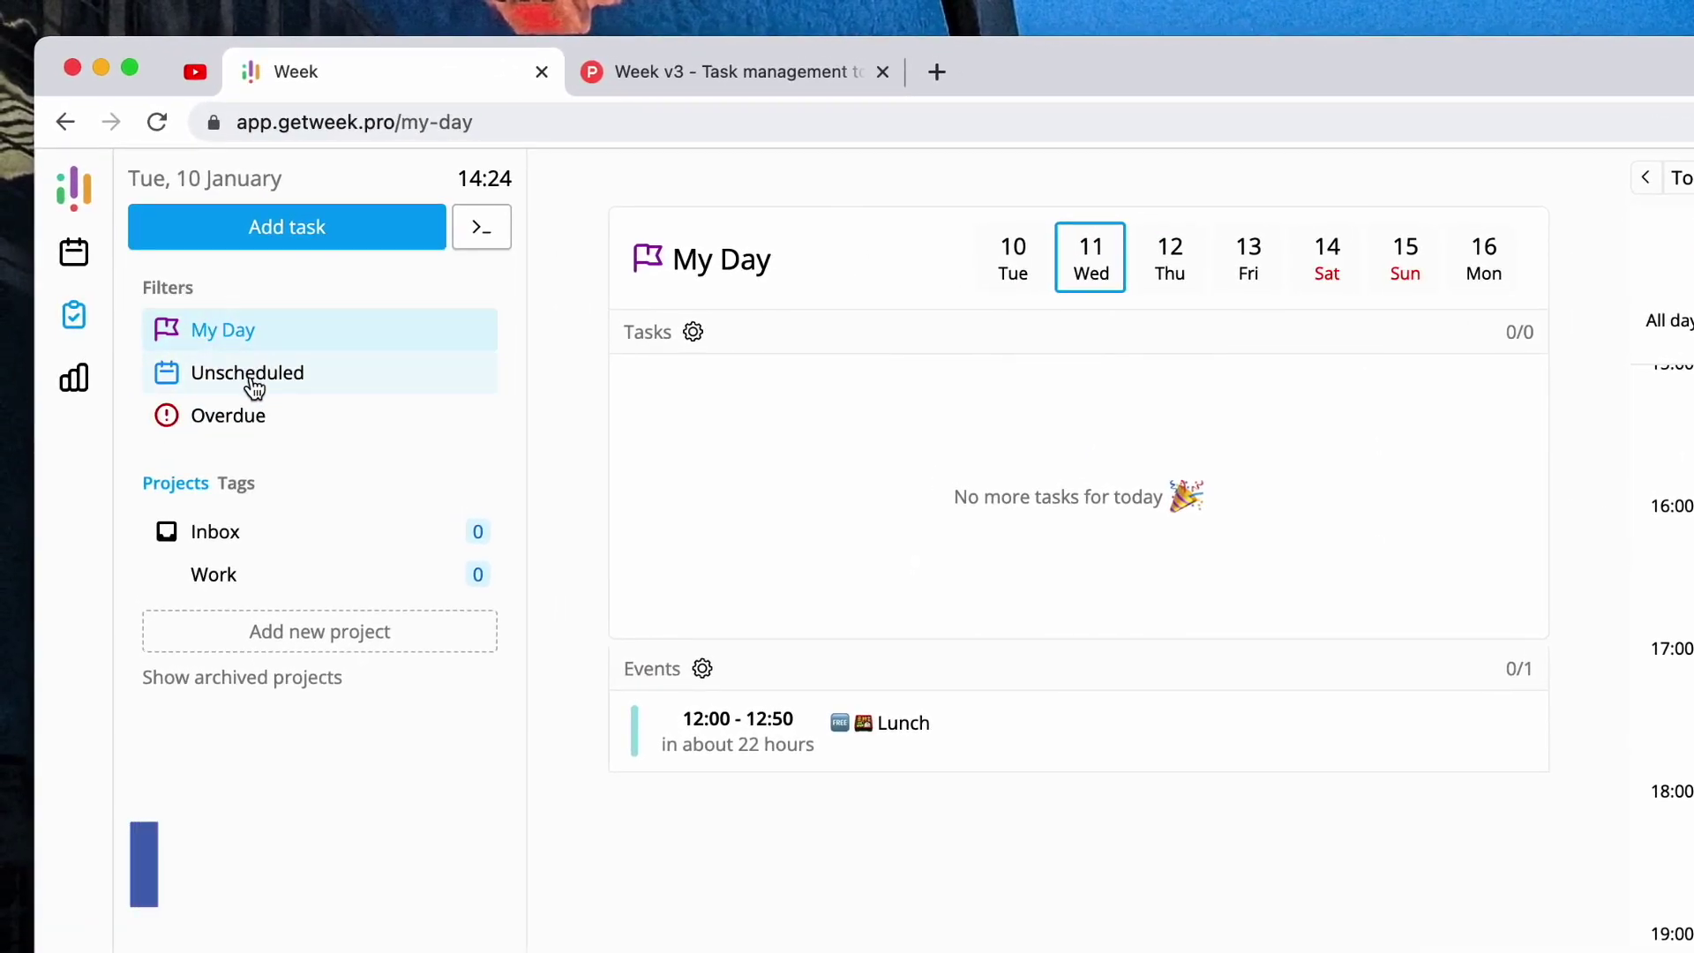
left_click(251, 376)
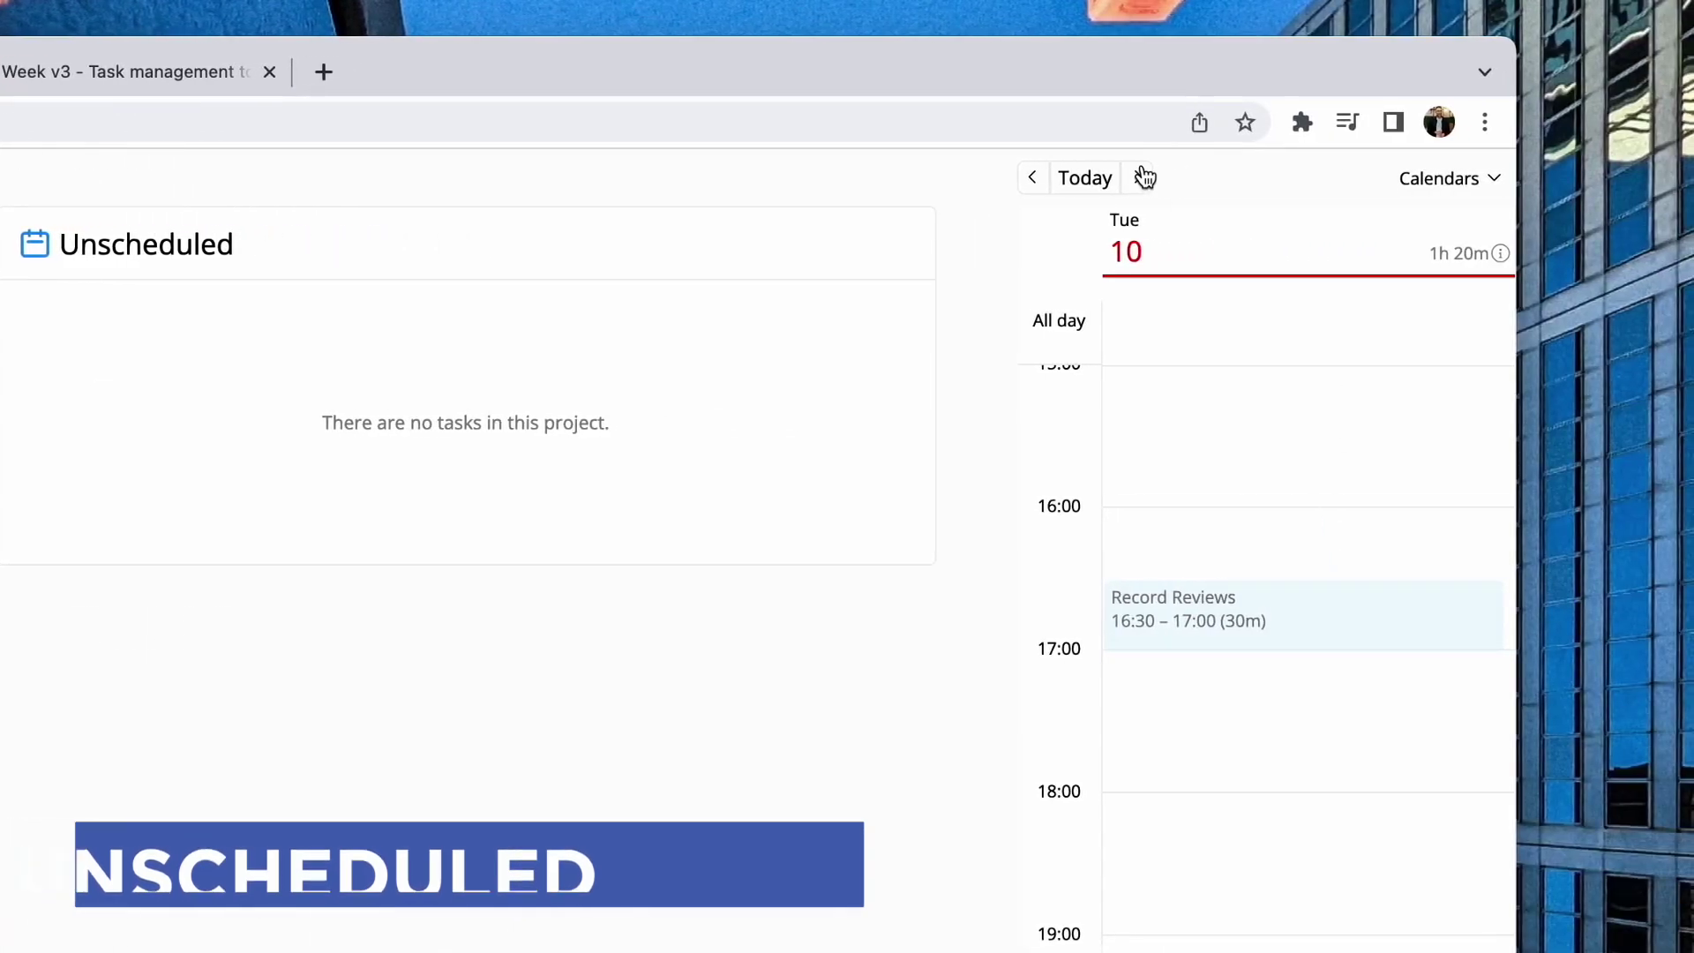
left_click(1145, 177)
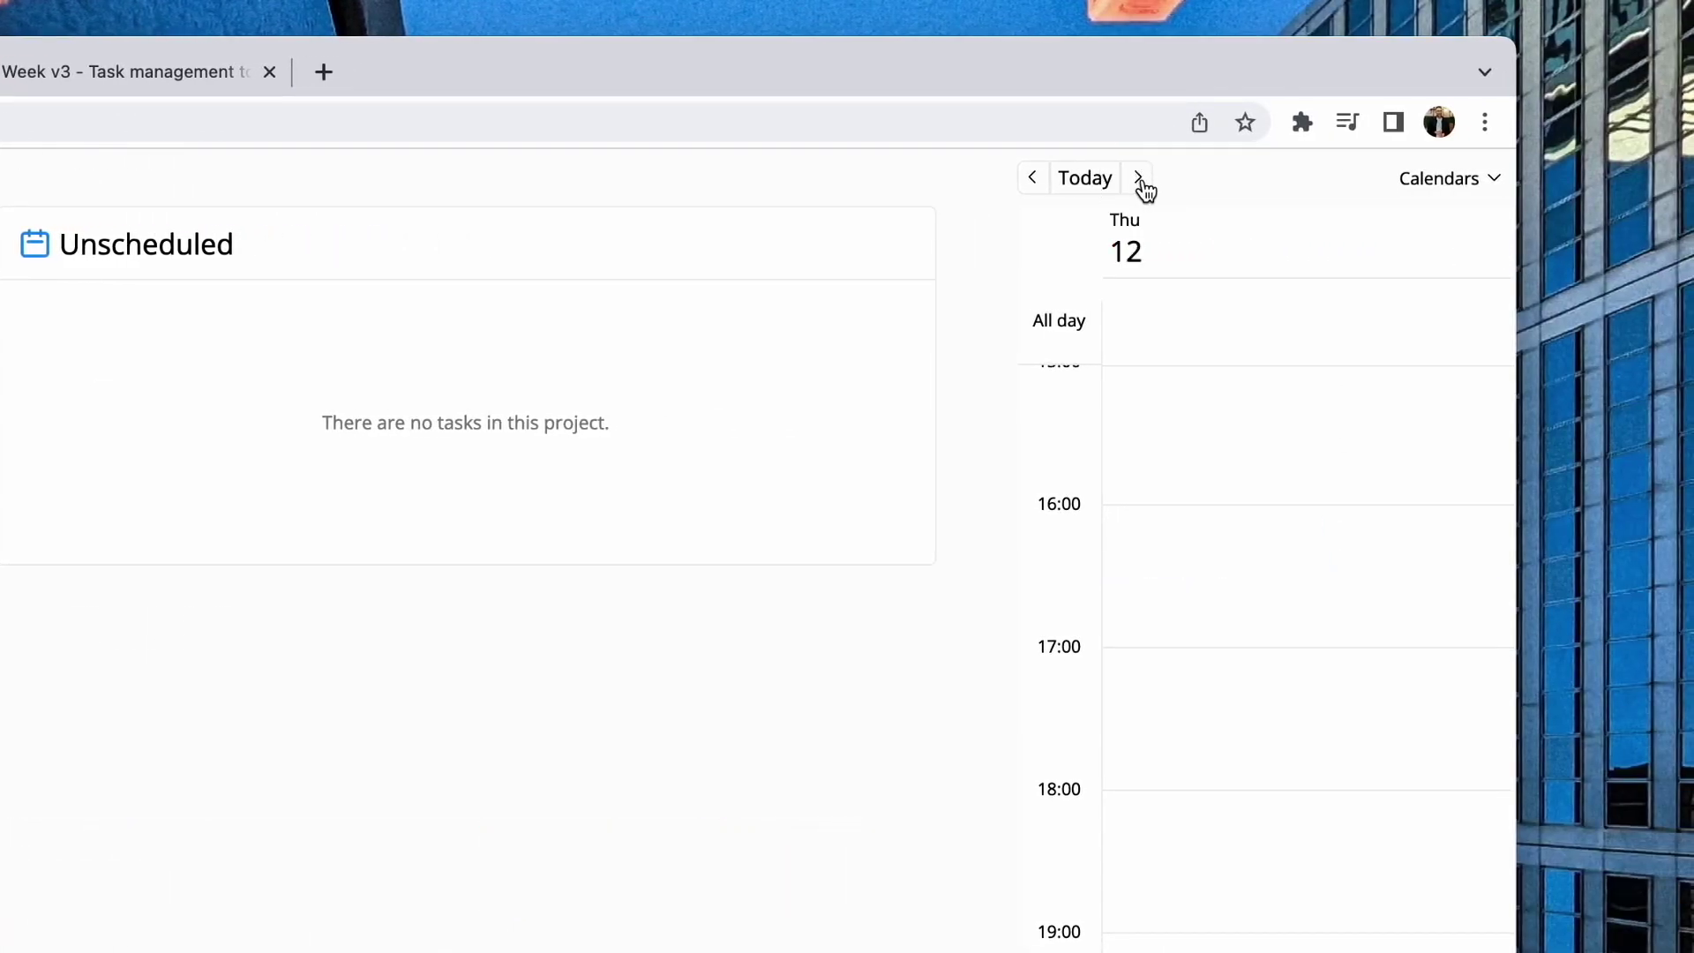
left_click(1085, 177)
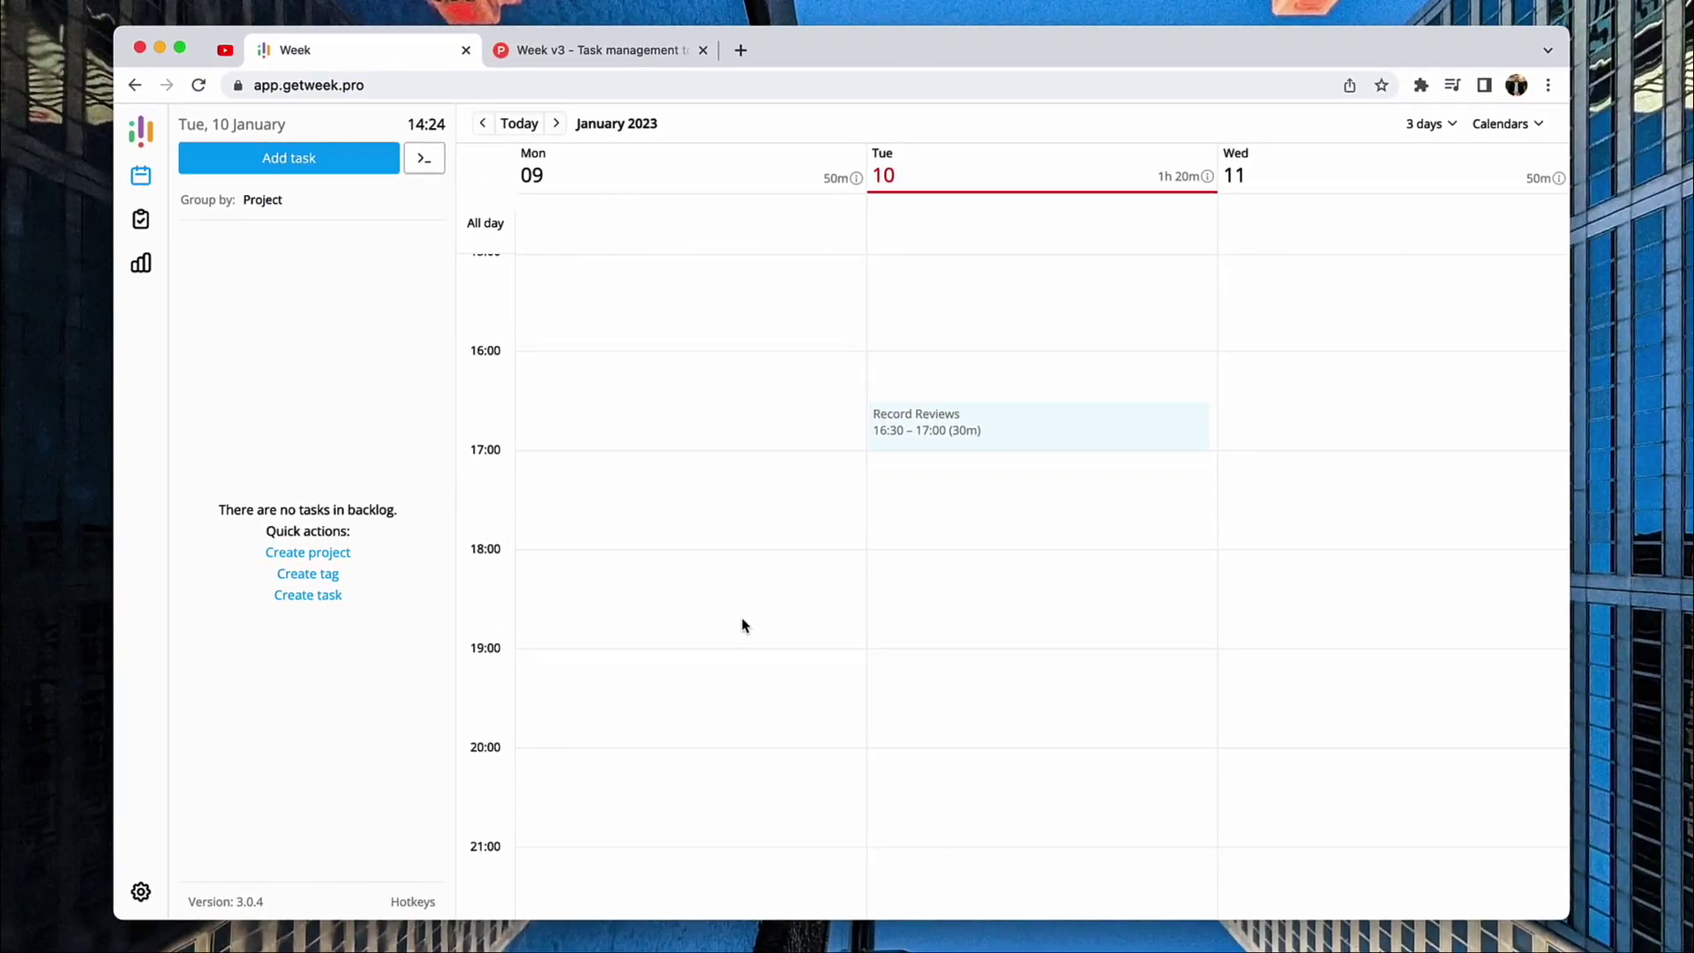
Open getweek.pro in a new tab from Product Hunt and scroll down to its Features section.
left_click(560, 50)
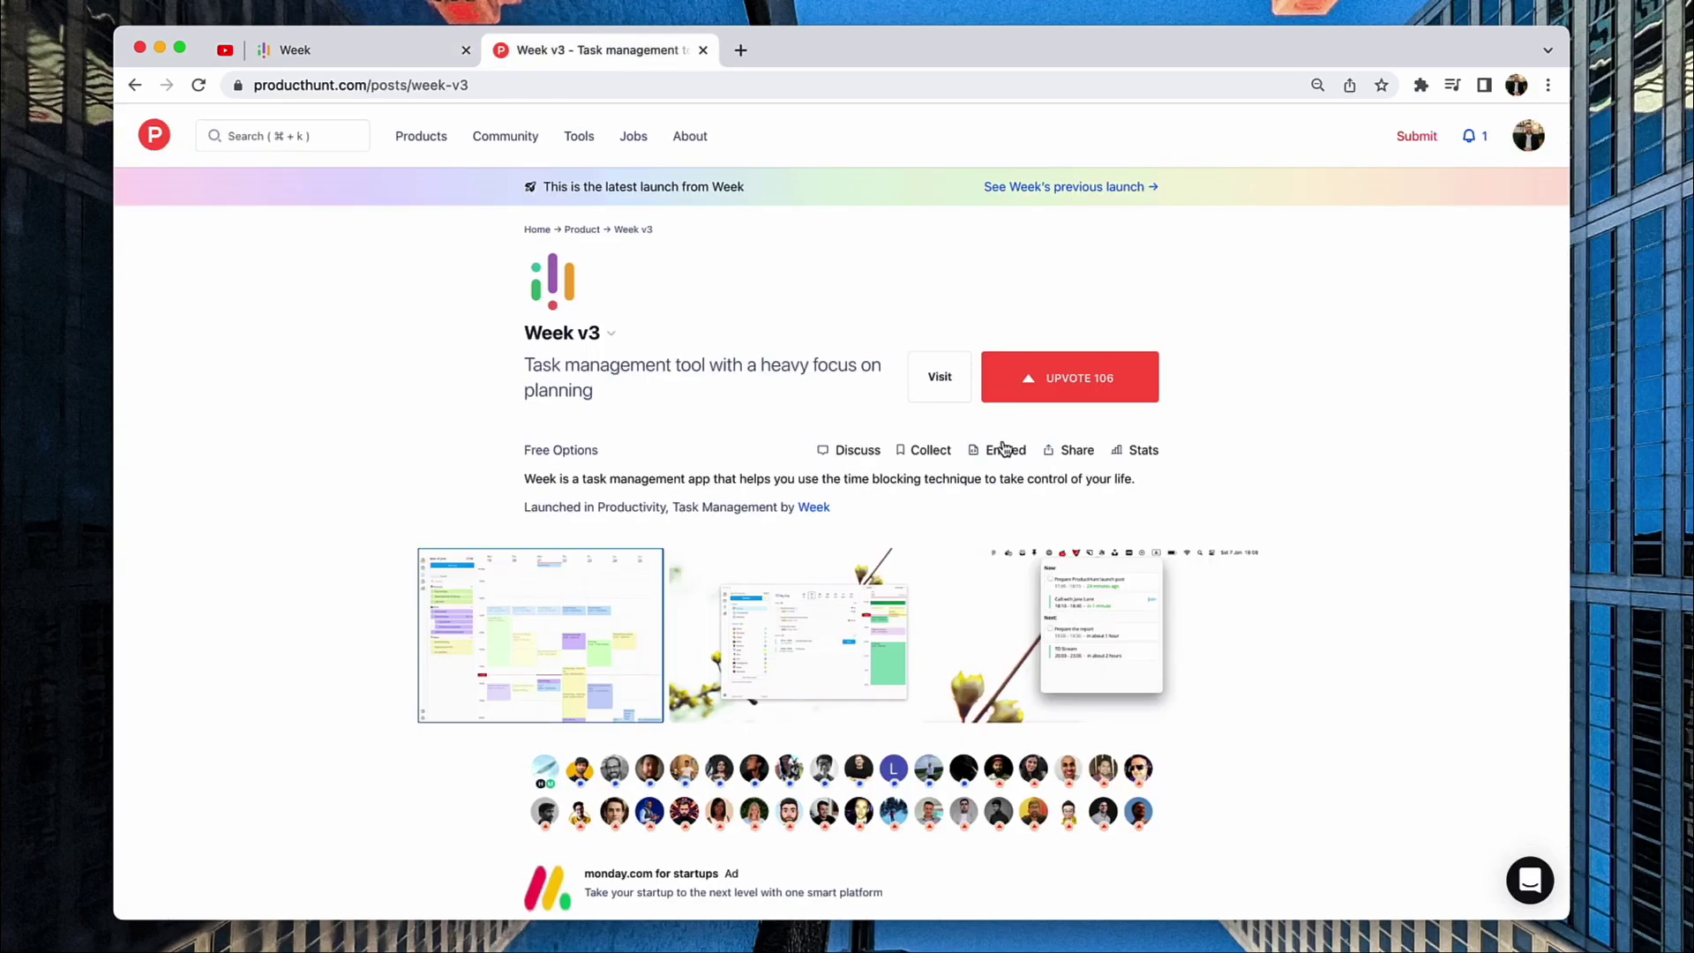
left_click(914, 359)
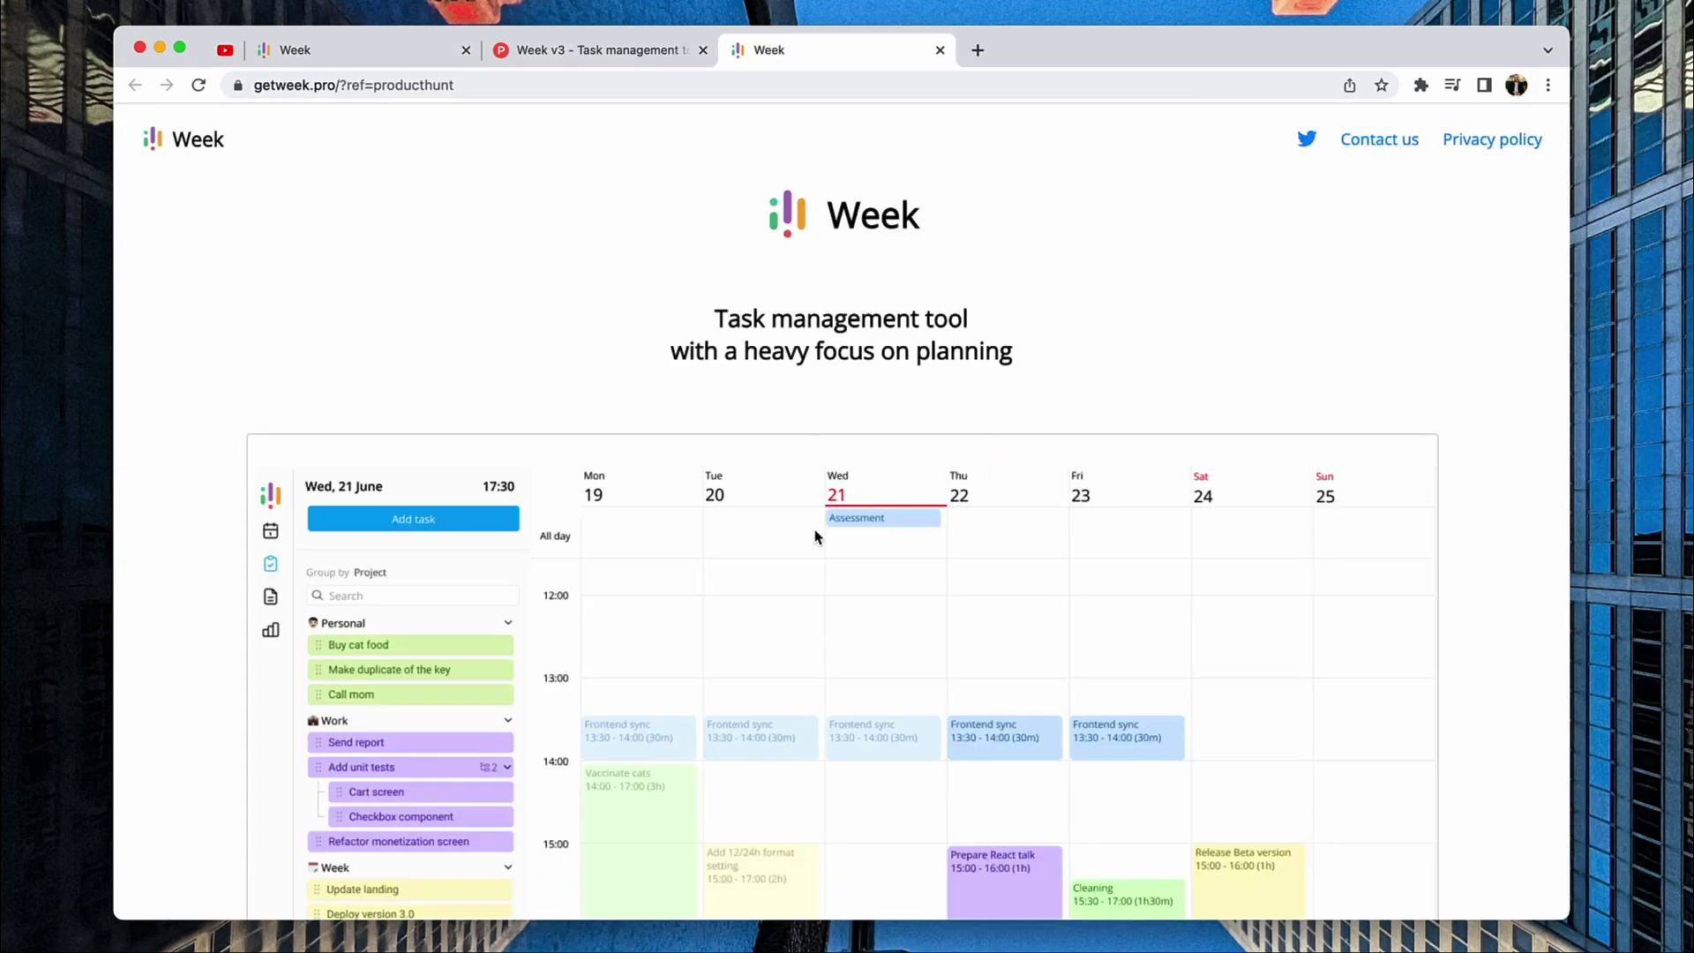
scroll(816, 536, "down", 4)
scroll(816, 536, "down", 3)
scroll(816, 536, "down", 3)
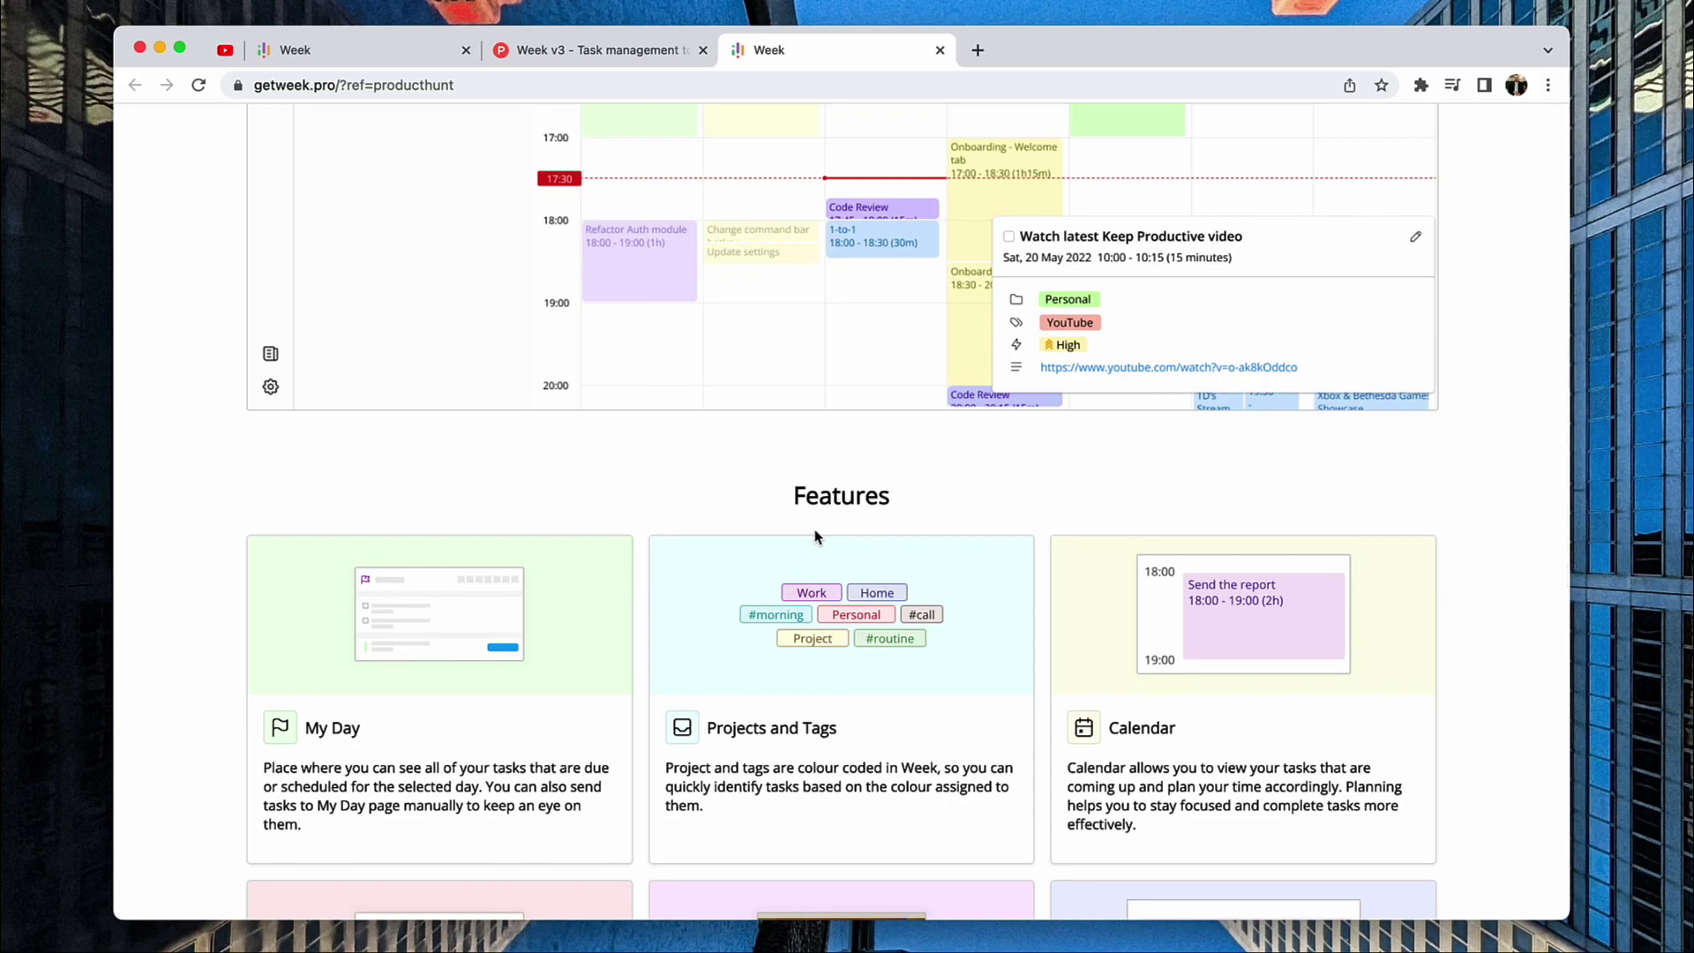
scroll(815, 536, "down", 1)
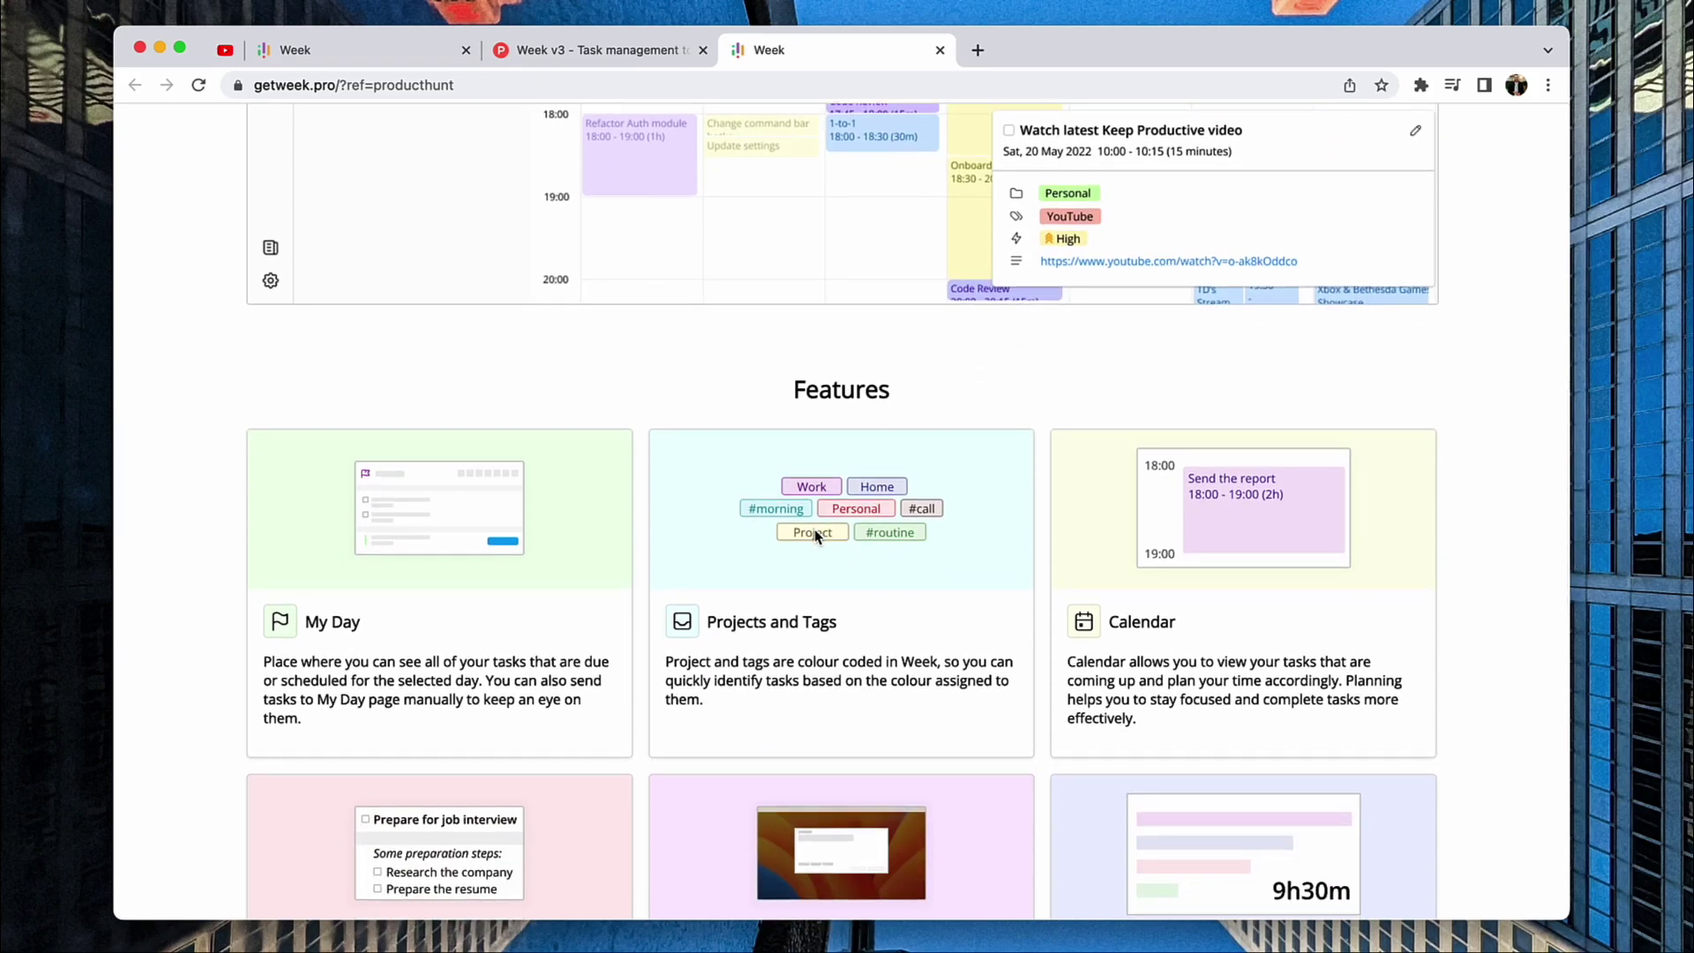
scroll(829, 468, "up", 3)
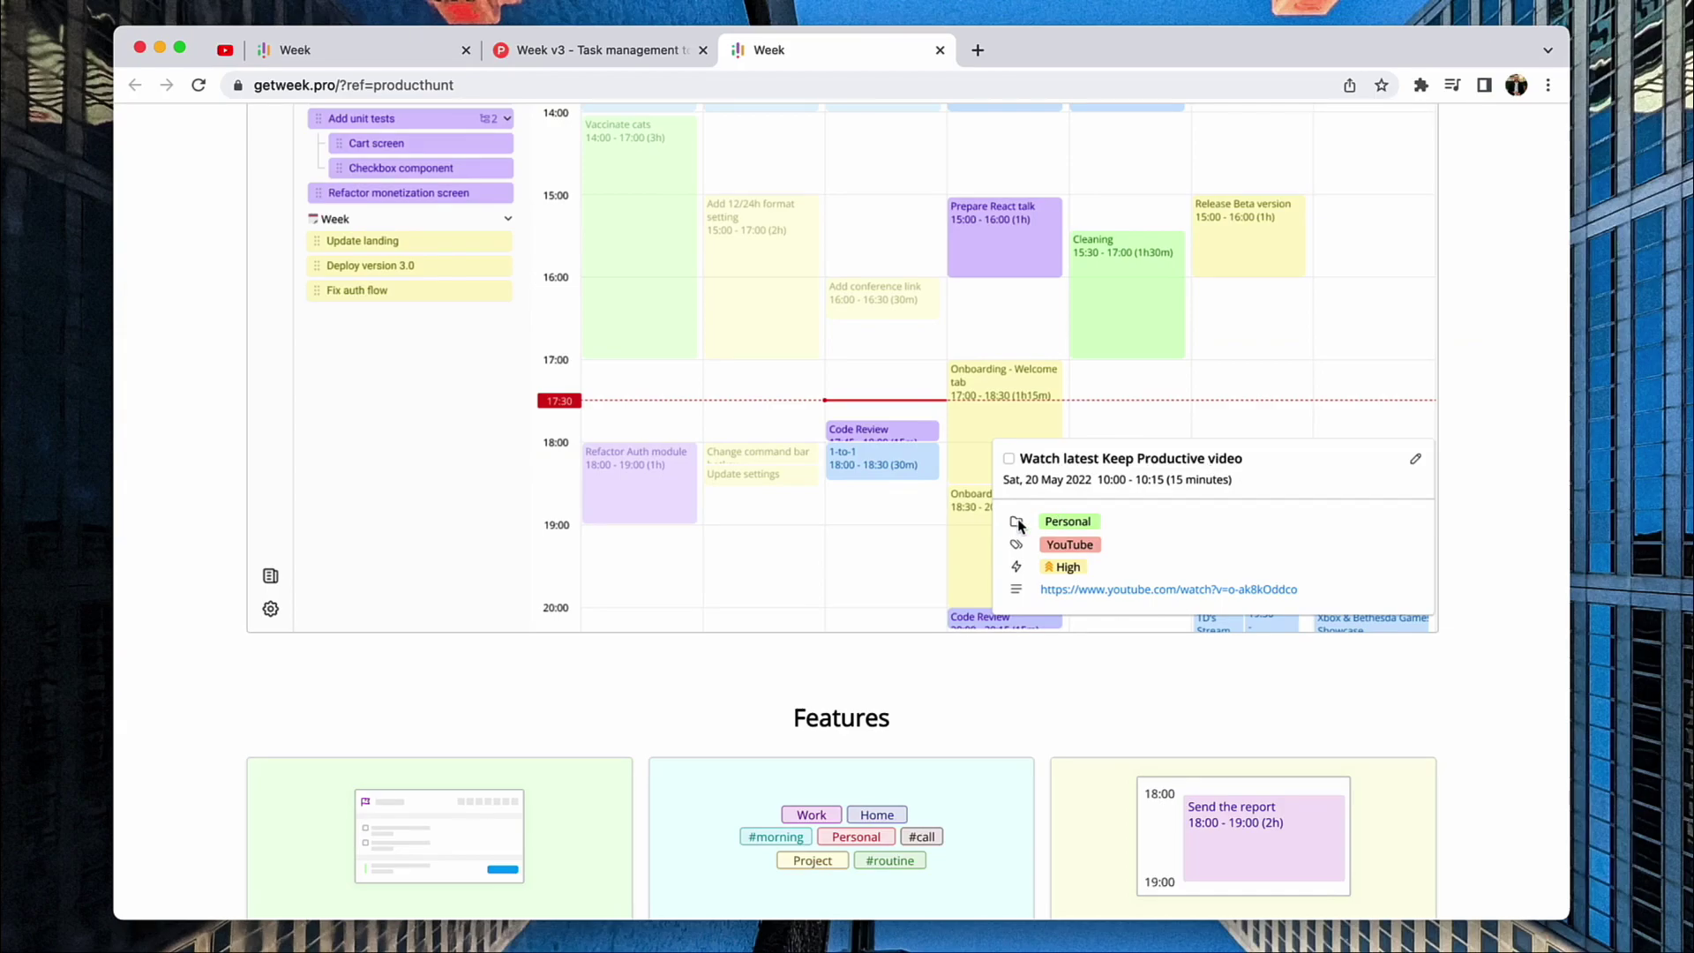
Scroll past the Notes, Task creation and Statistics cards to the Free $0/mo and Pro $8/mo plans.
scroll(1020, 524, "down", 5)
scroll(1019, 524, "down", 5)
scroll(1019, 524, "down", 4)
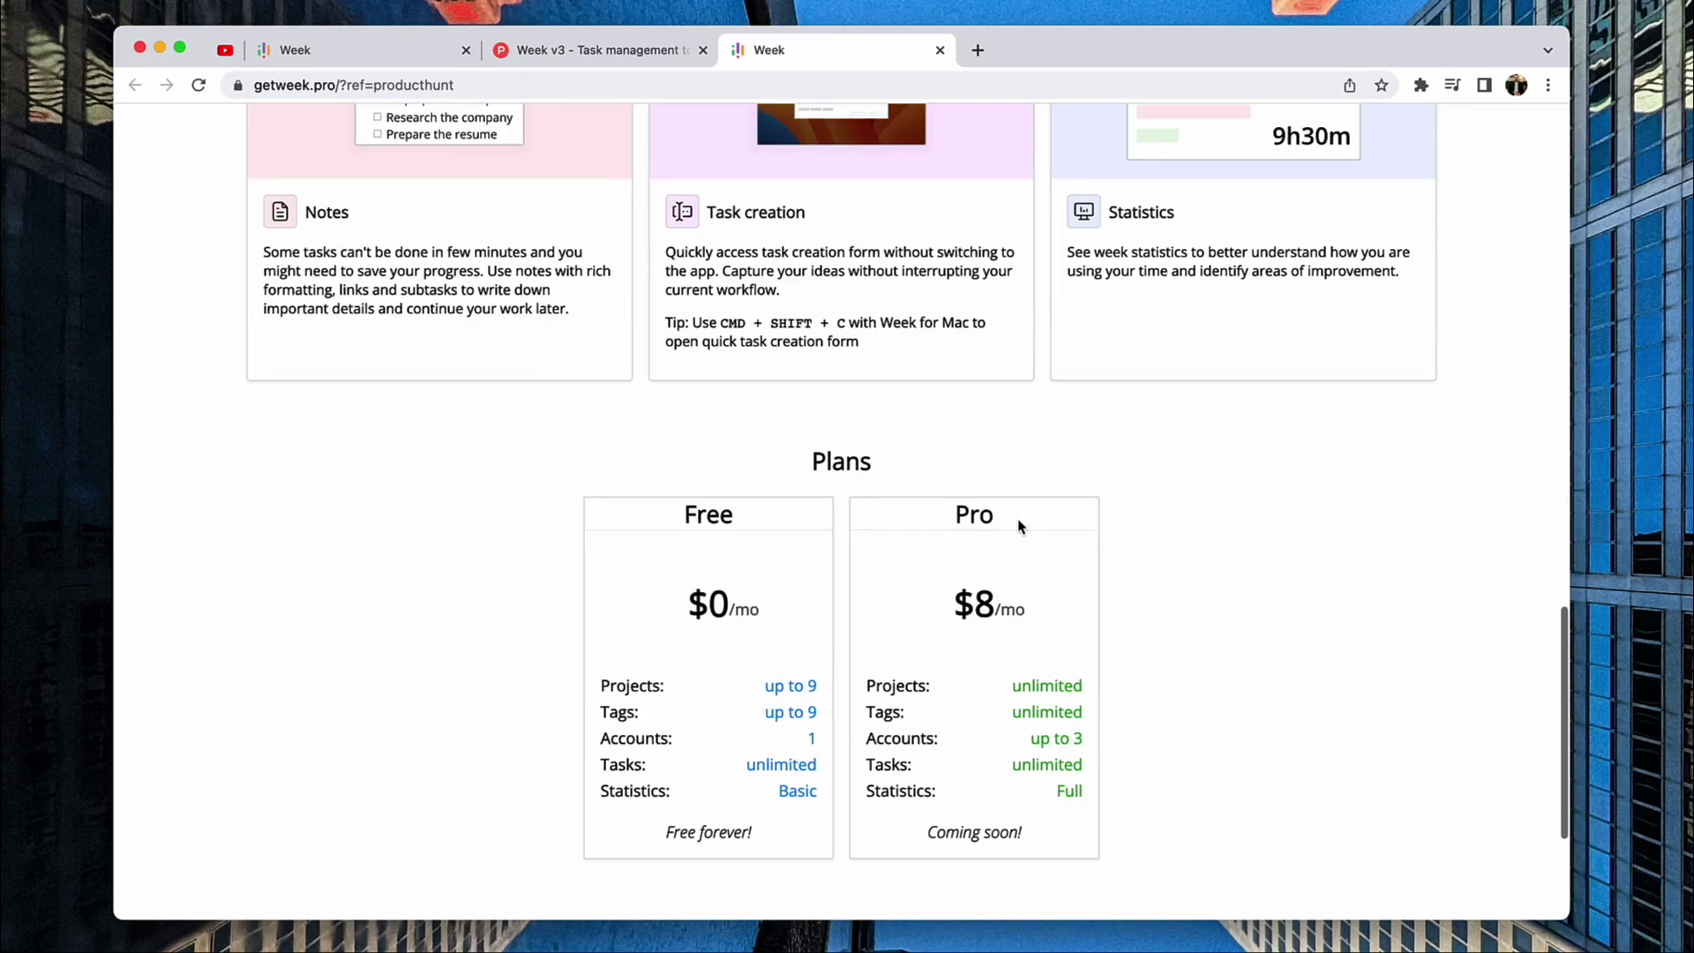
scroll(1019, 524, "up", 4)
scroll(865, 460, "up", 1)
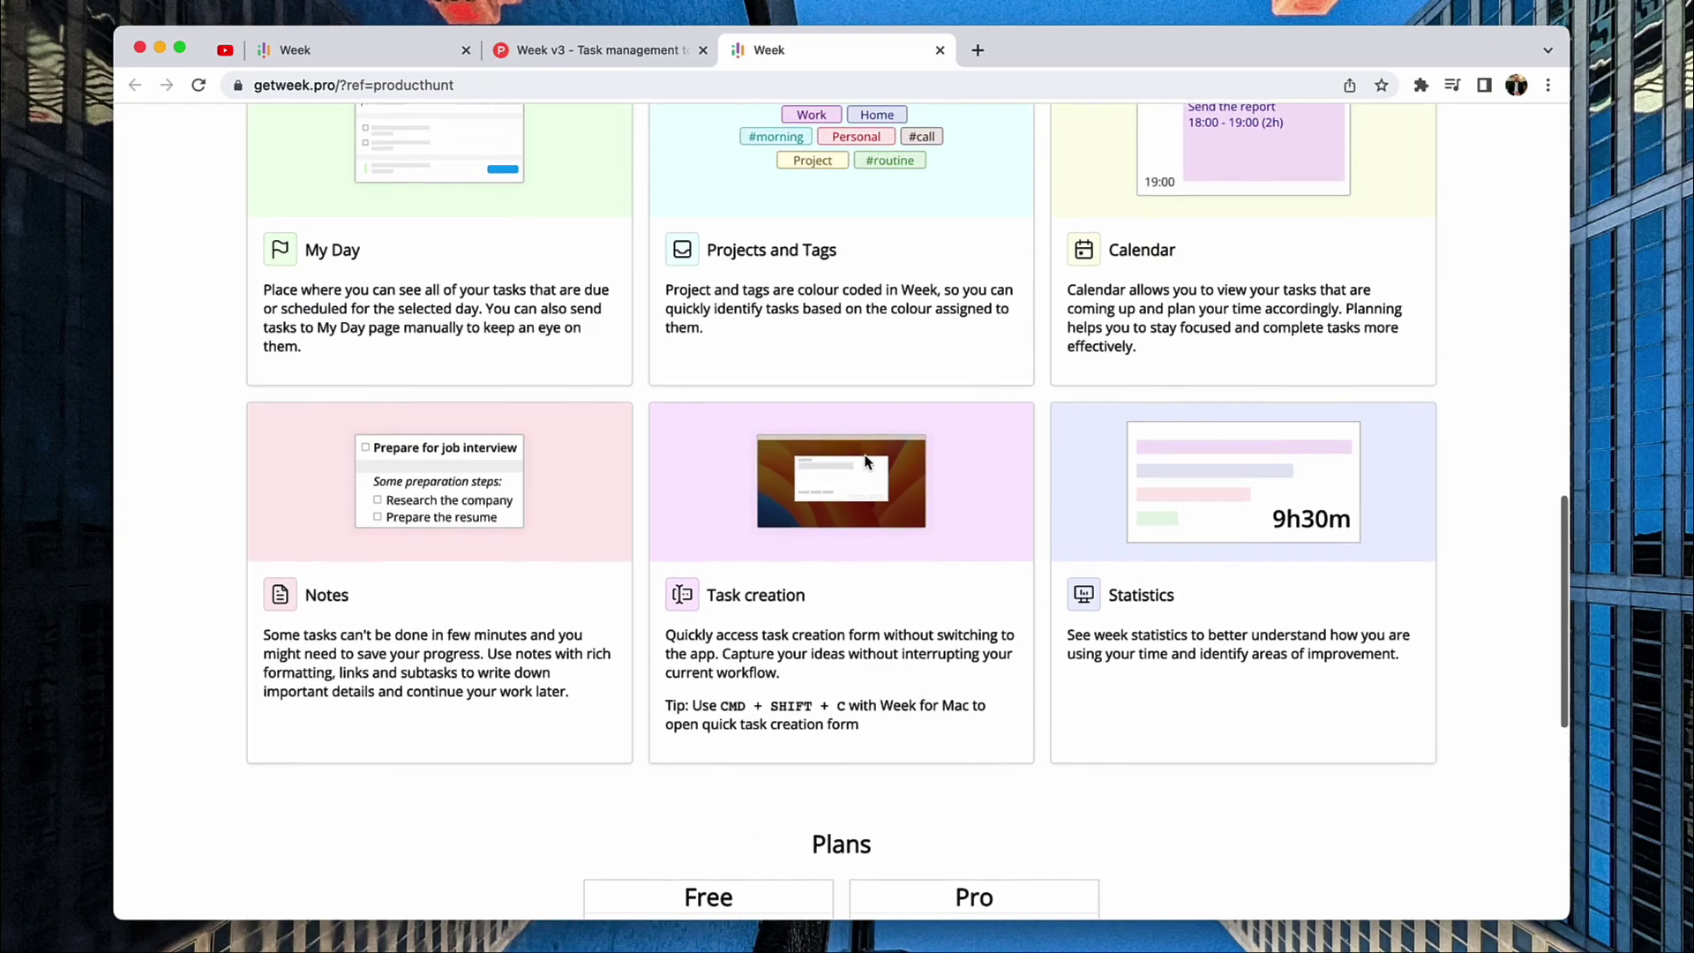
scroll(865, 460, "up", 2)
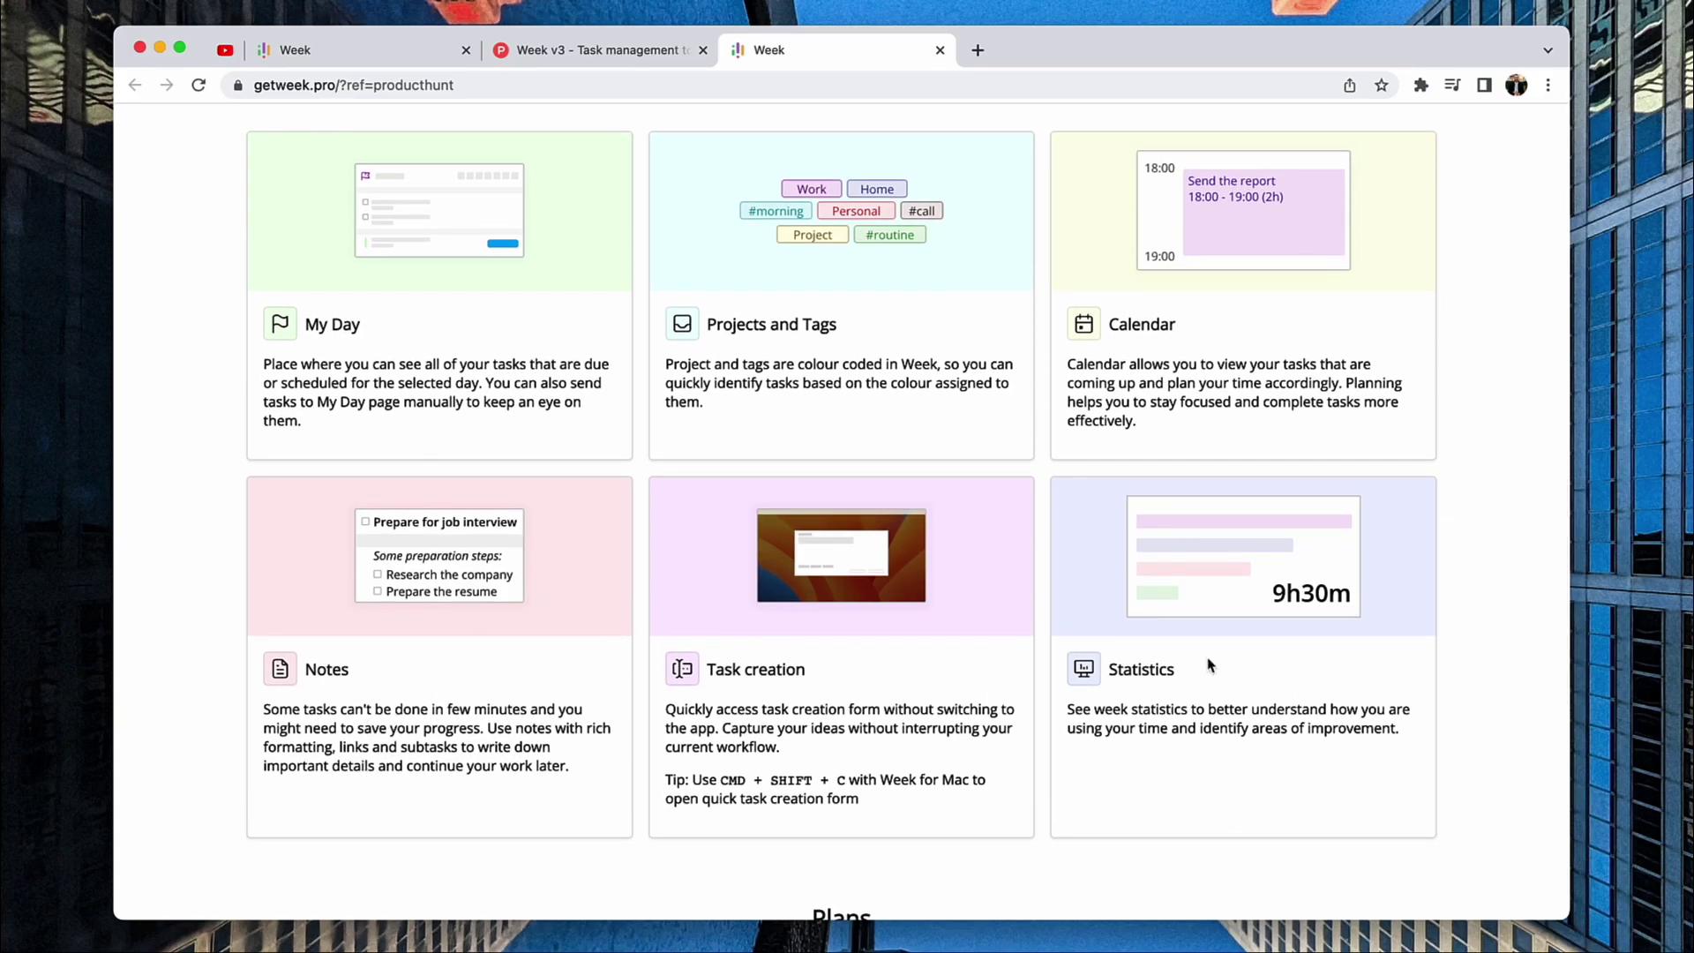
scroll(847, 644, "down", 1)
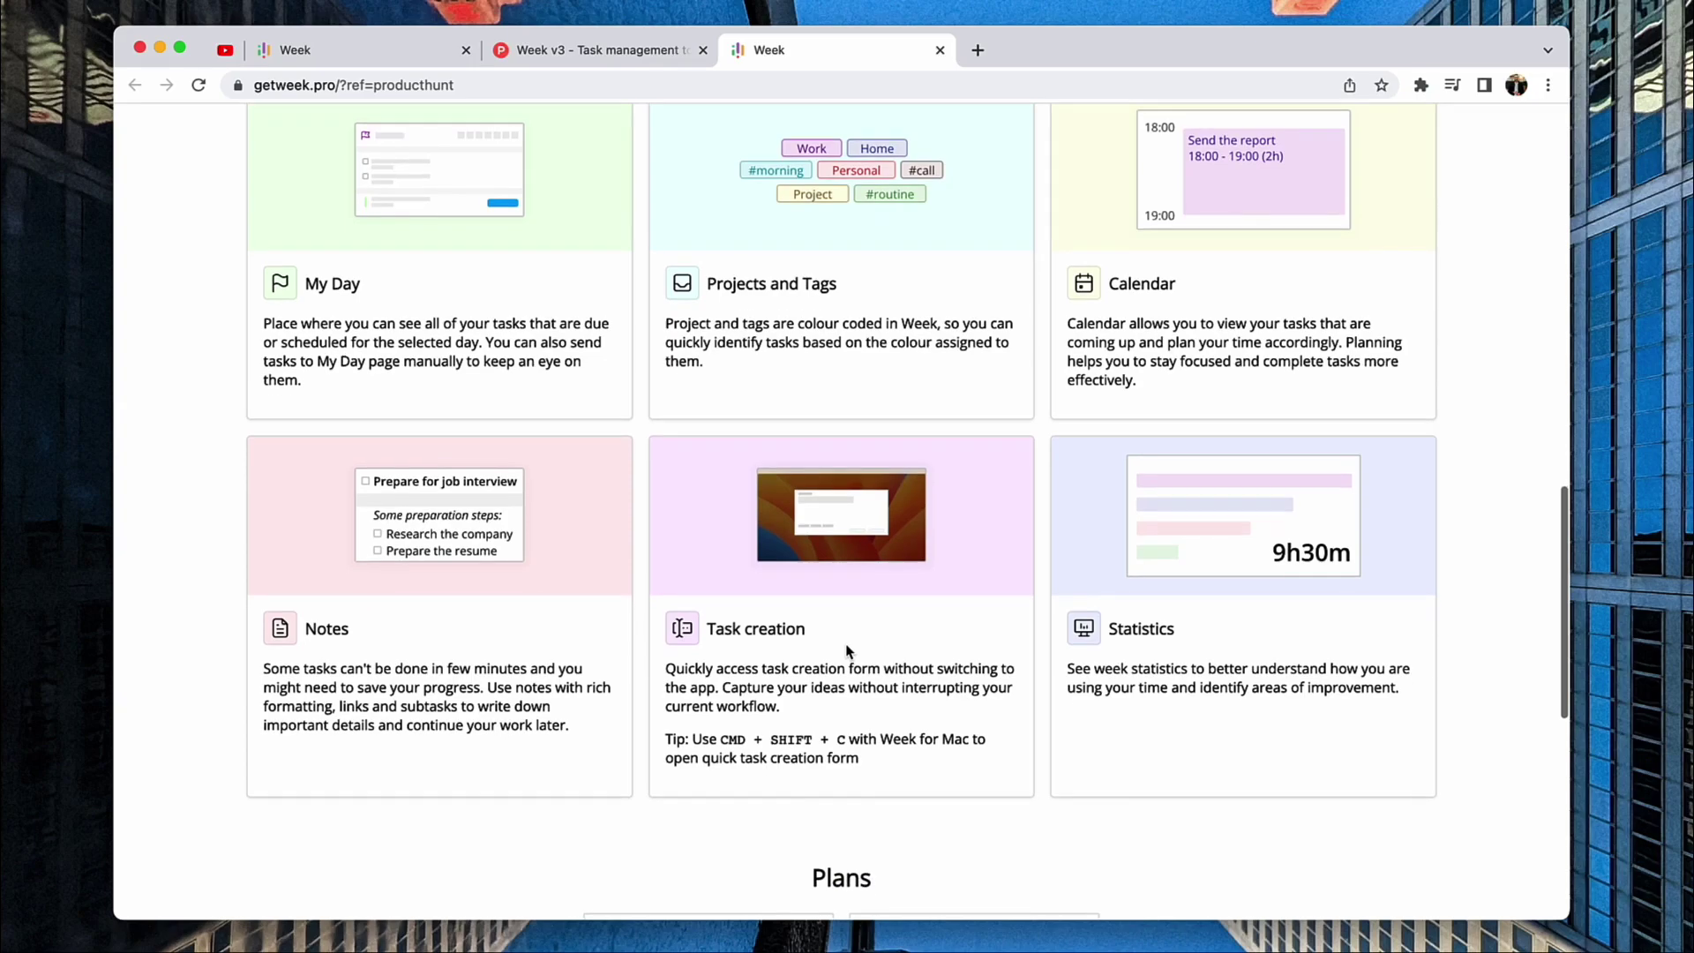
scroll(847, 649, "down", 12)
scroll(848, 650, "down", 3)
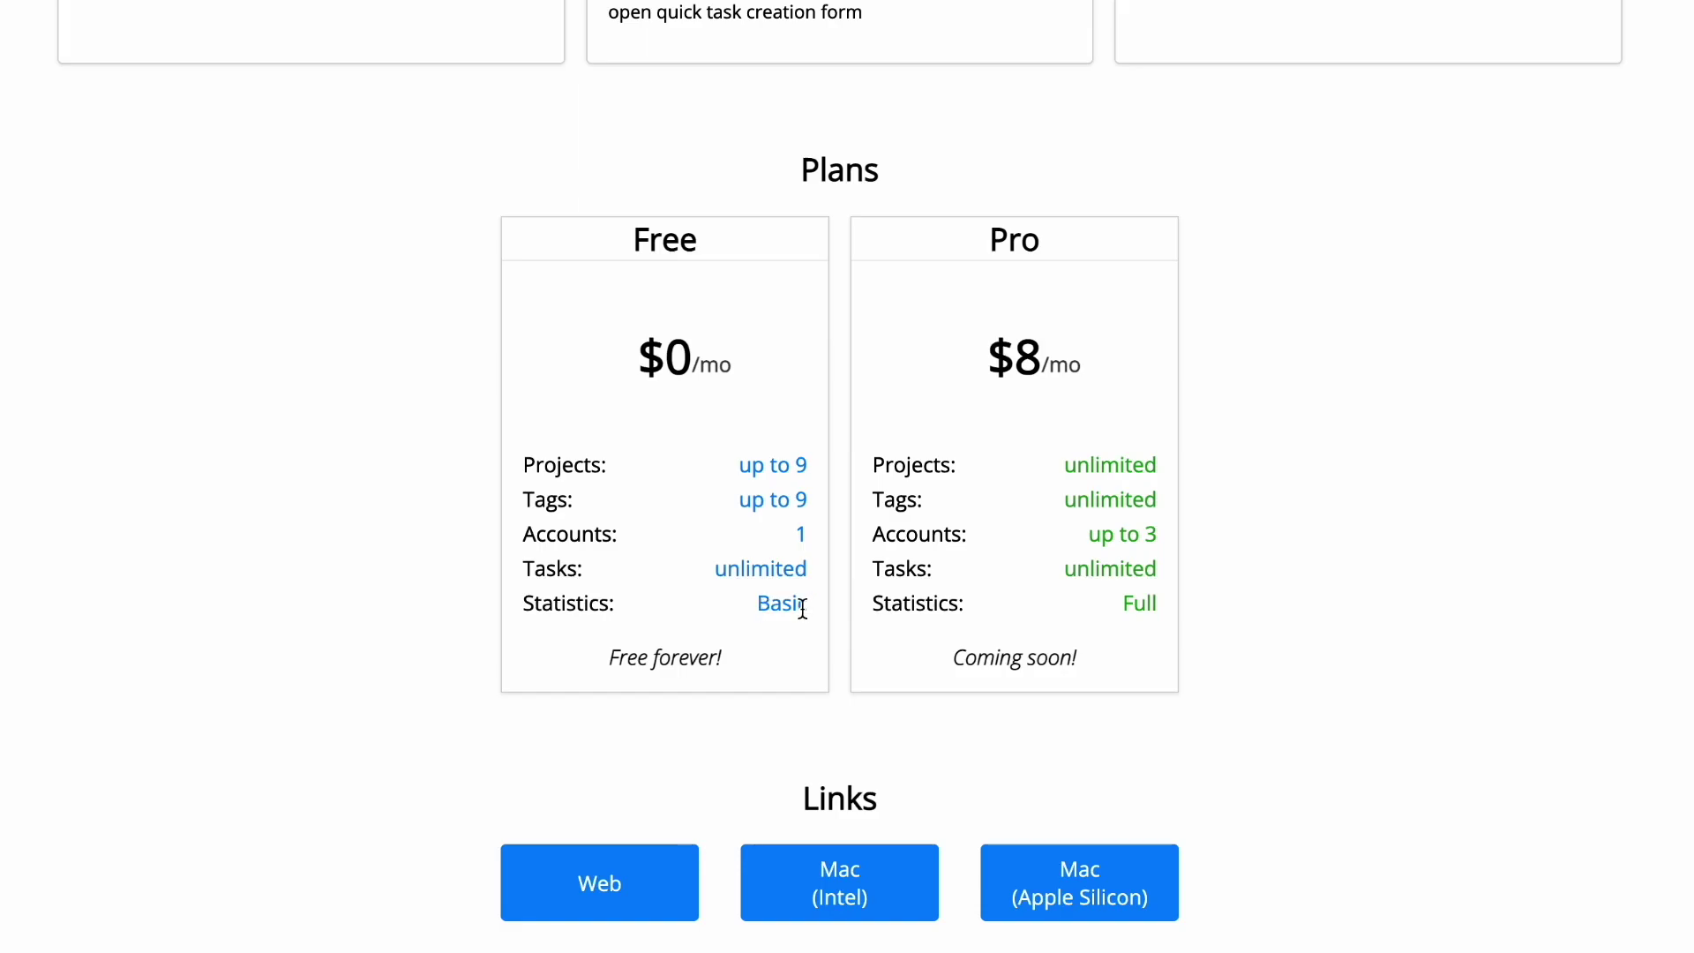
scroll(771, 881, "down", 1)
scroll(772, 881, "up", 2)
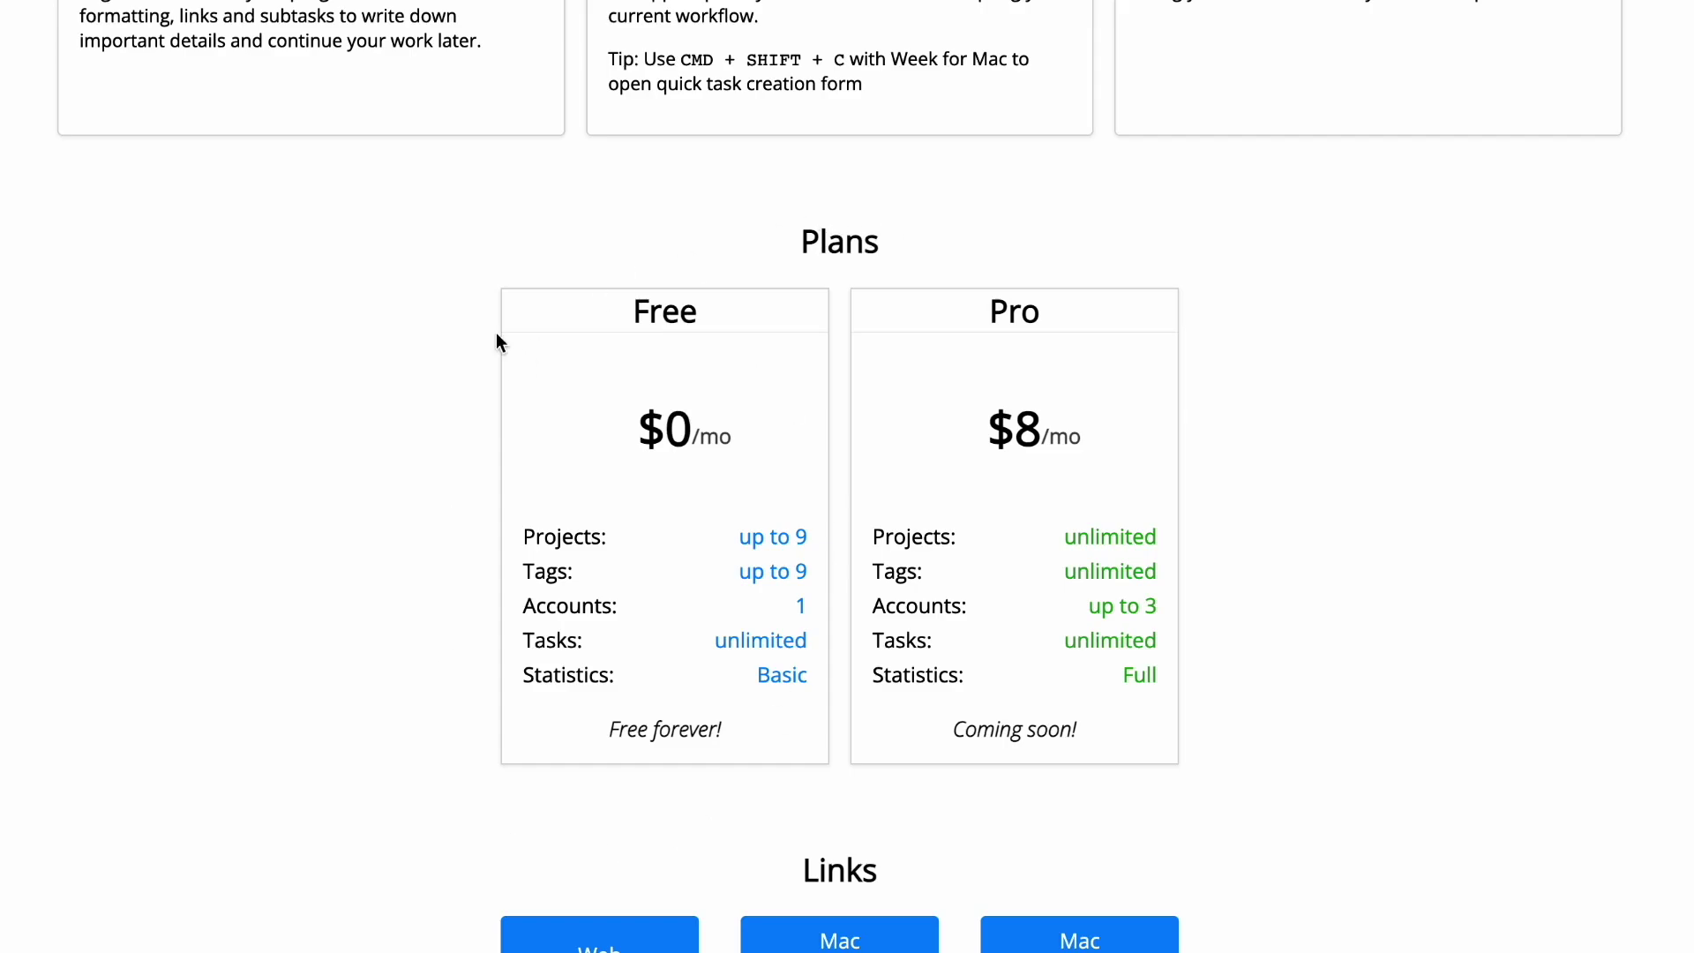
Scroll through getweek.pro's features again and back up to the tagline and demo calendar.
scroll(443, 701, "up", 15)
scroll(485, 600, "down", 3)
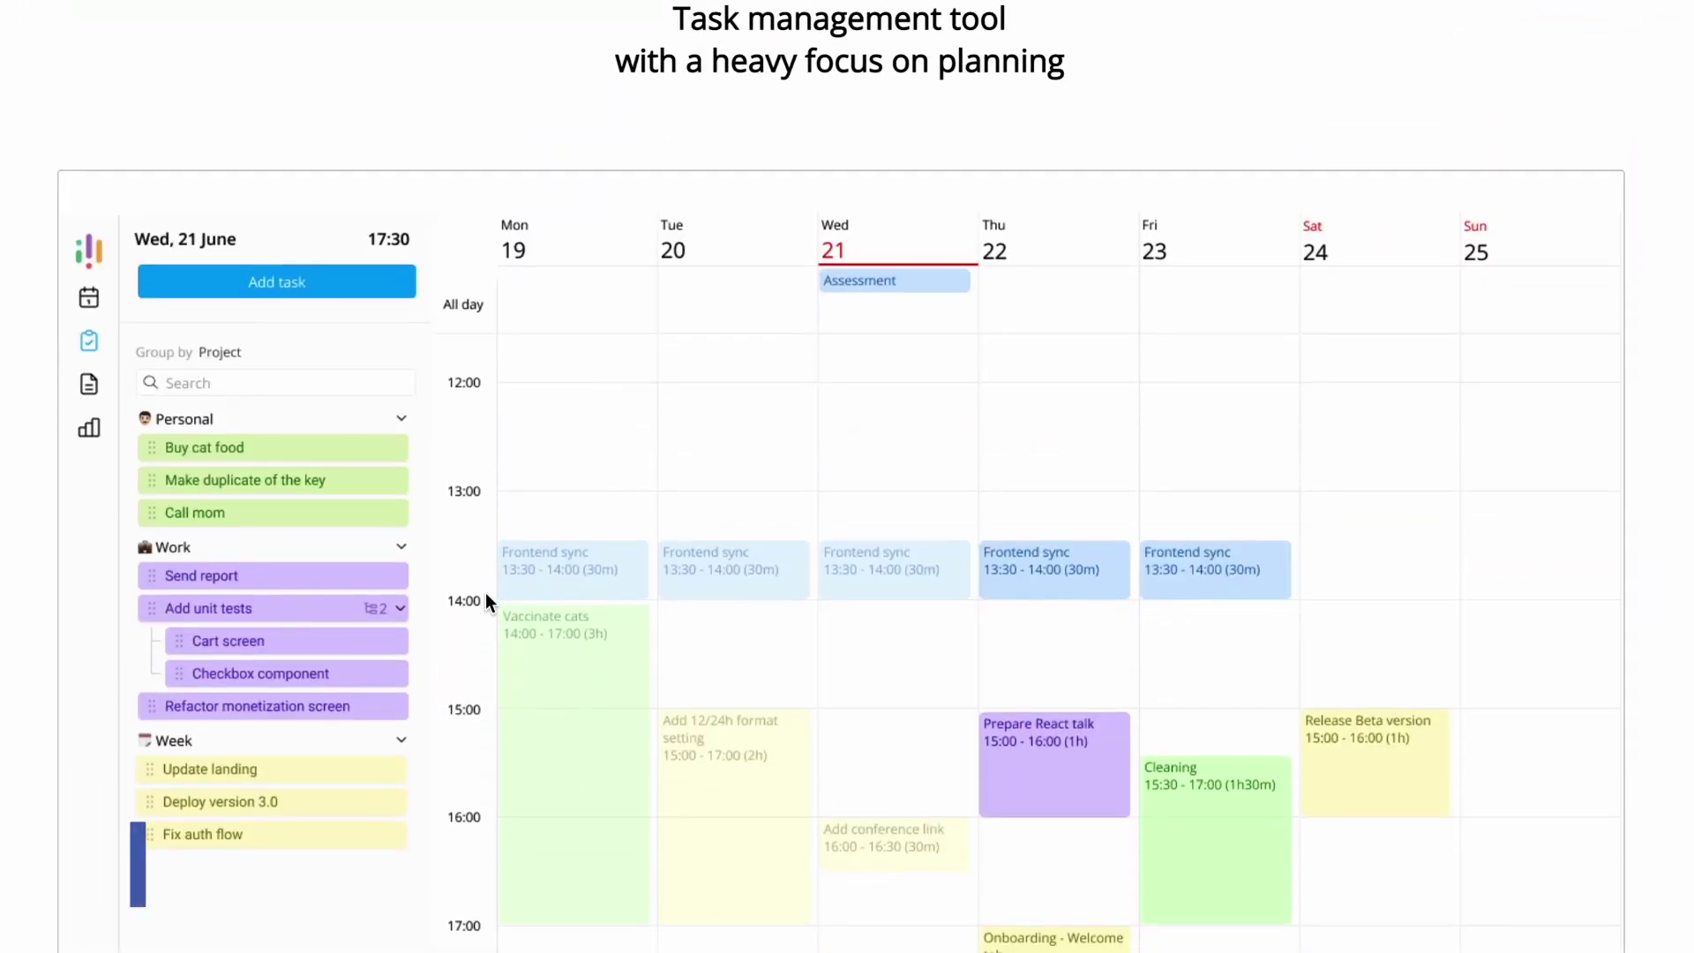
scroll(274, 581, "down", 2)
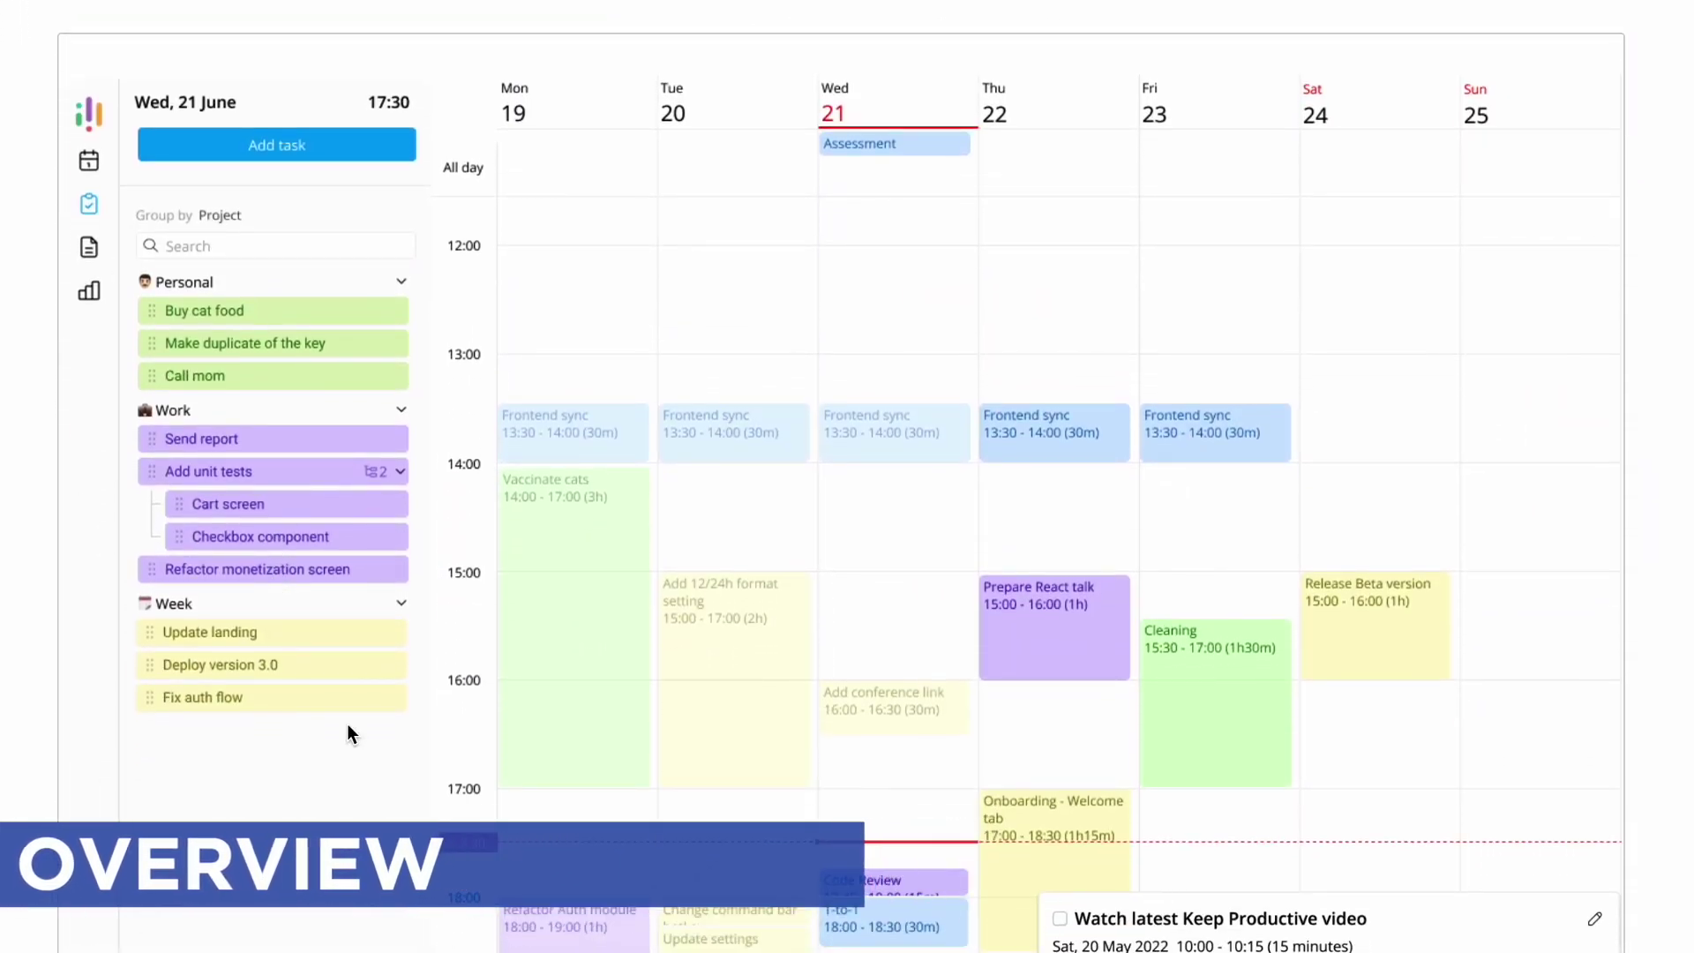
scroll(540, 584, "down", 3)
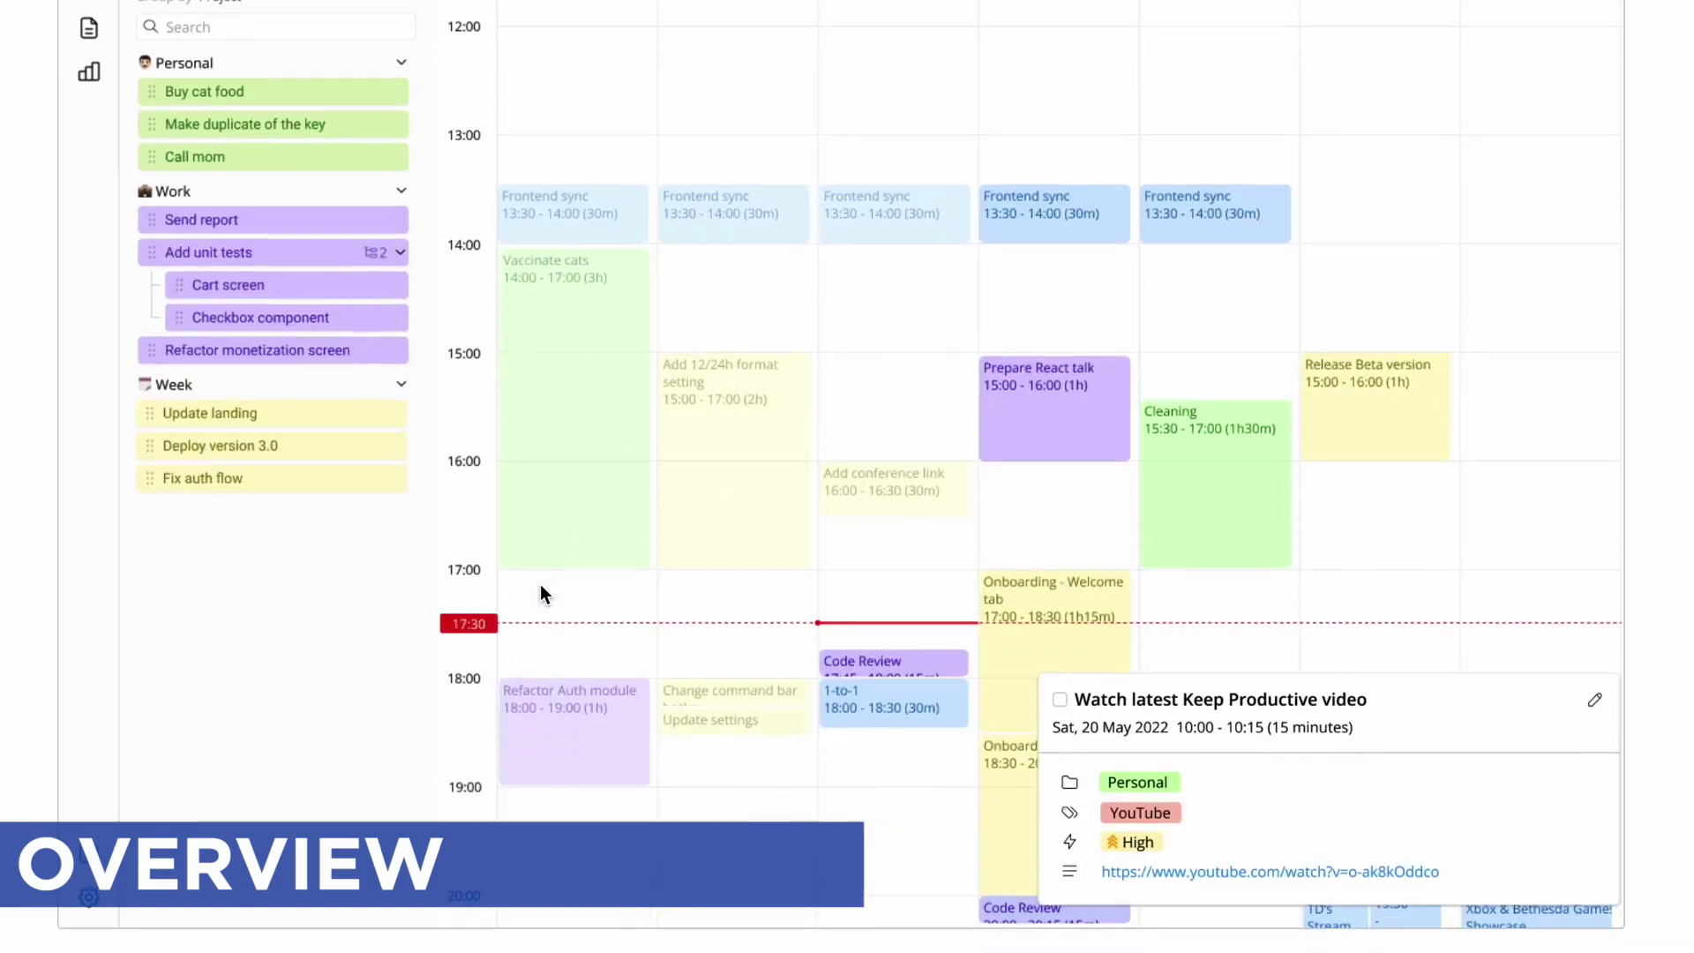
scroll(540, 584, "up", 3)
scroll(551, 527, "up", 1)
scroll(542, 367, "up", 1)
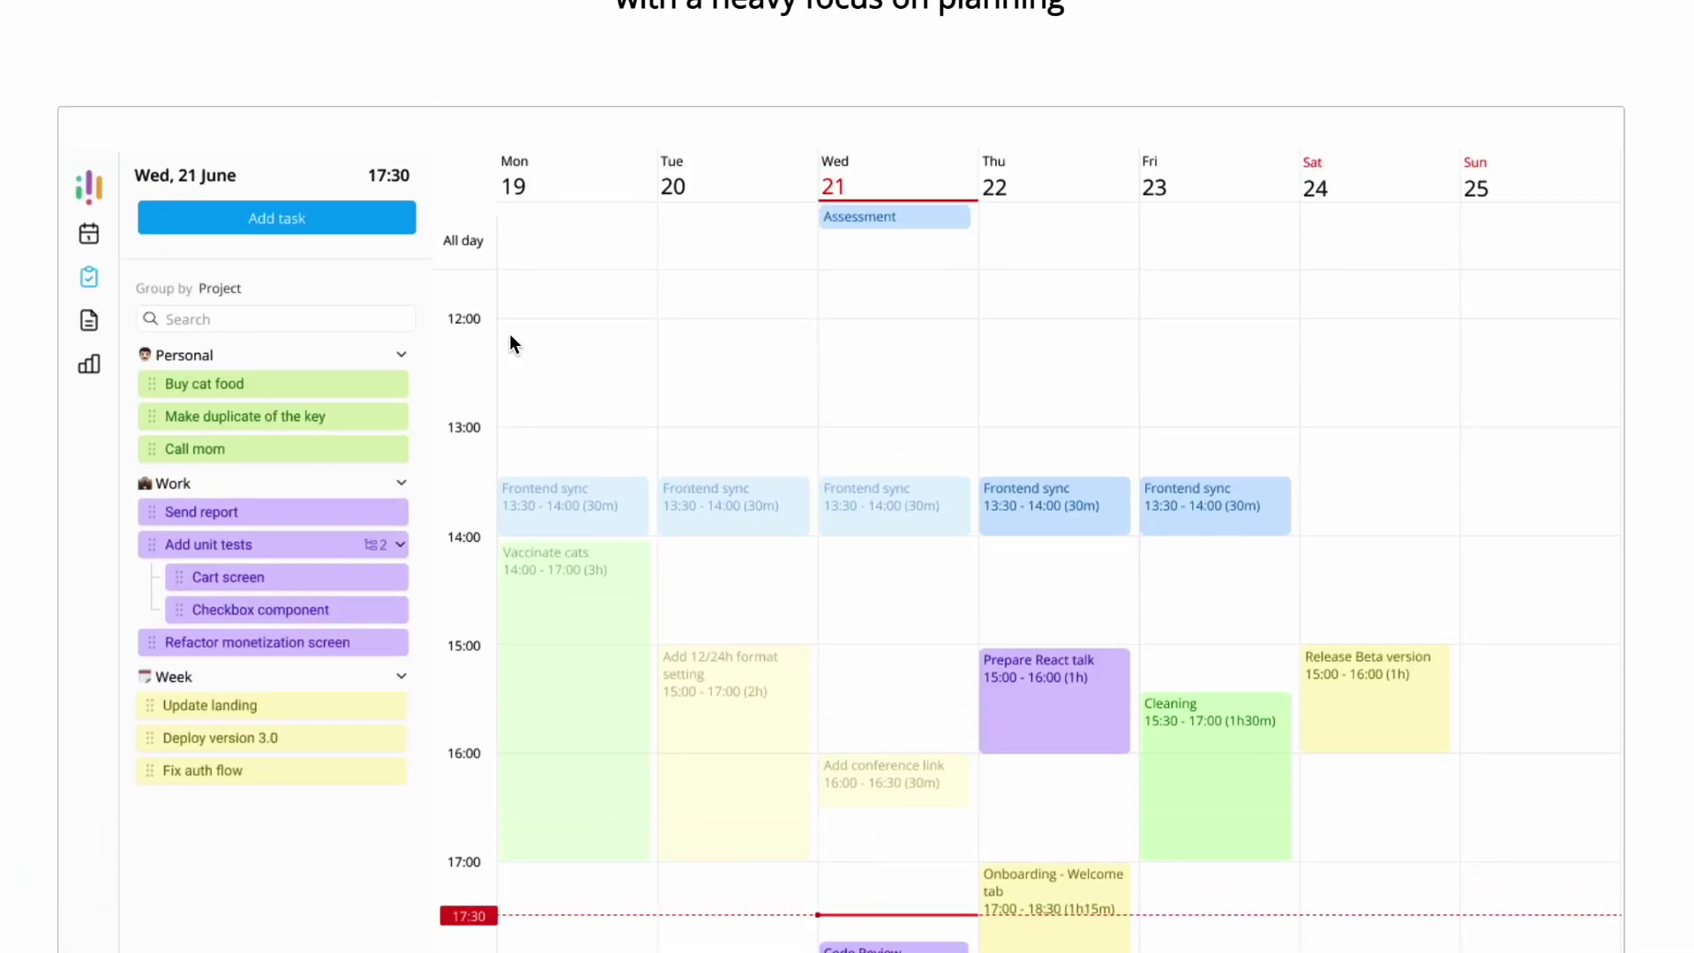
scroll(586, 368, "down", 4)
scroll(586, 368, "down", 6)
scroll(586, 368, "down", 2)
scroll(586, 371, "down", 1)
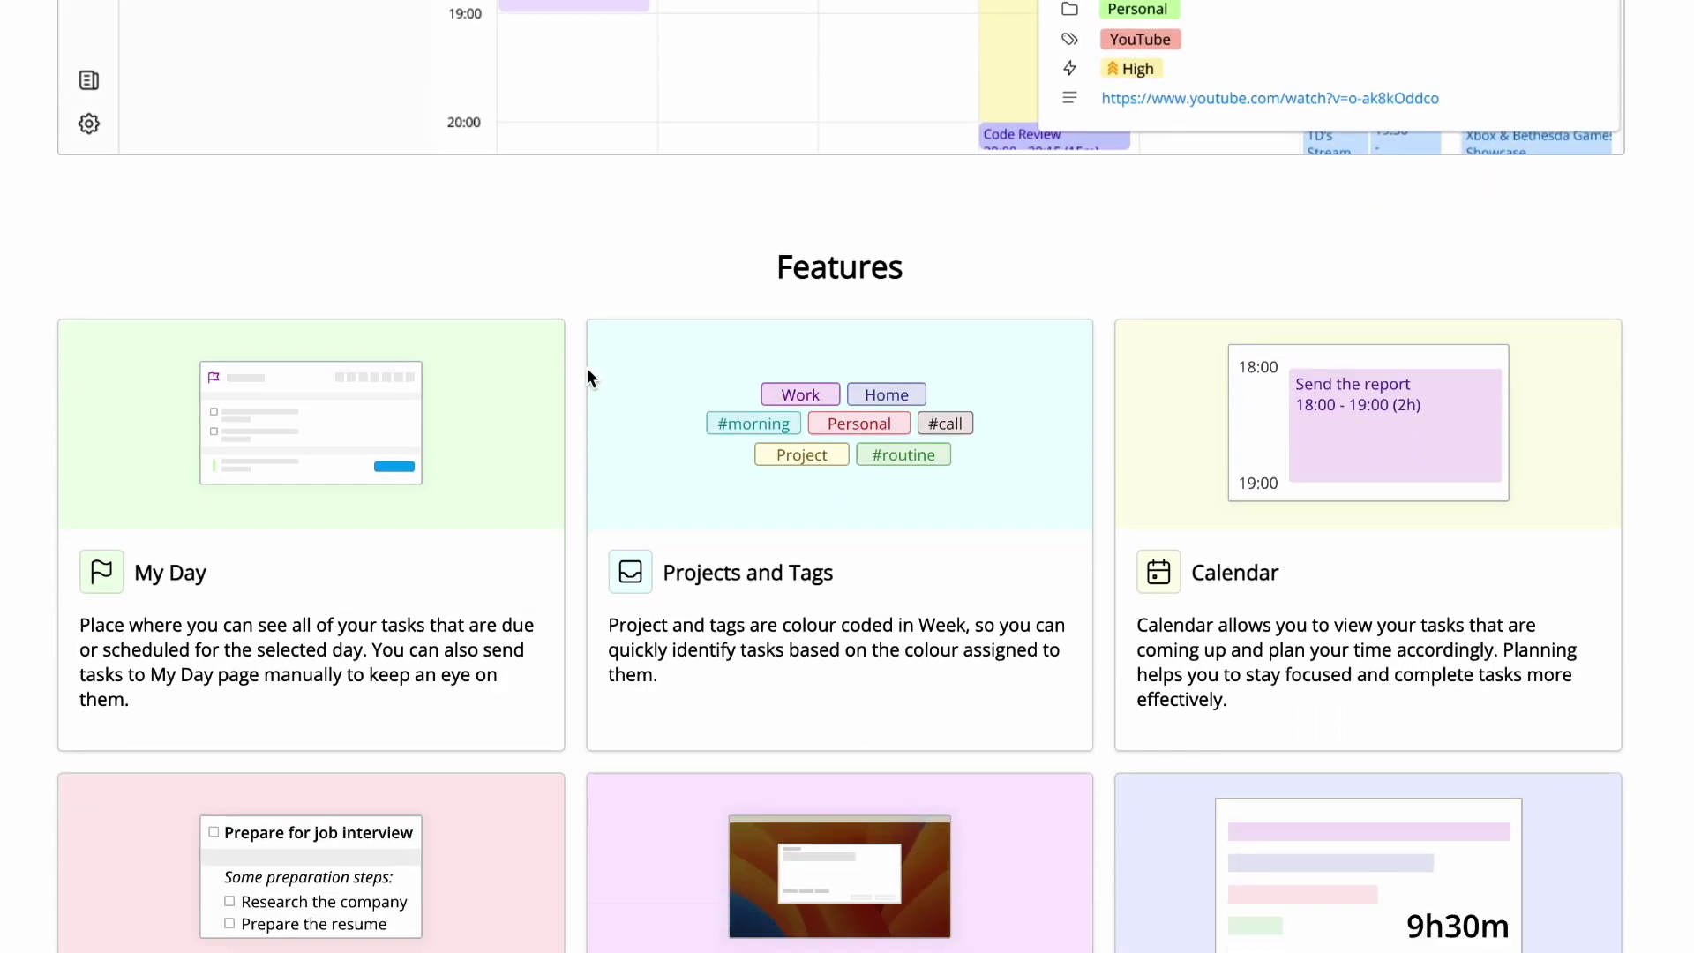
scroll(586, 371, "down", 1)
scroll(586, 371, "down", 1)
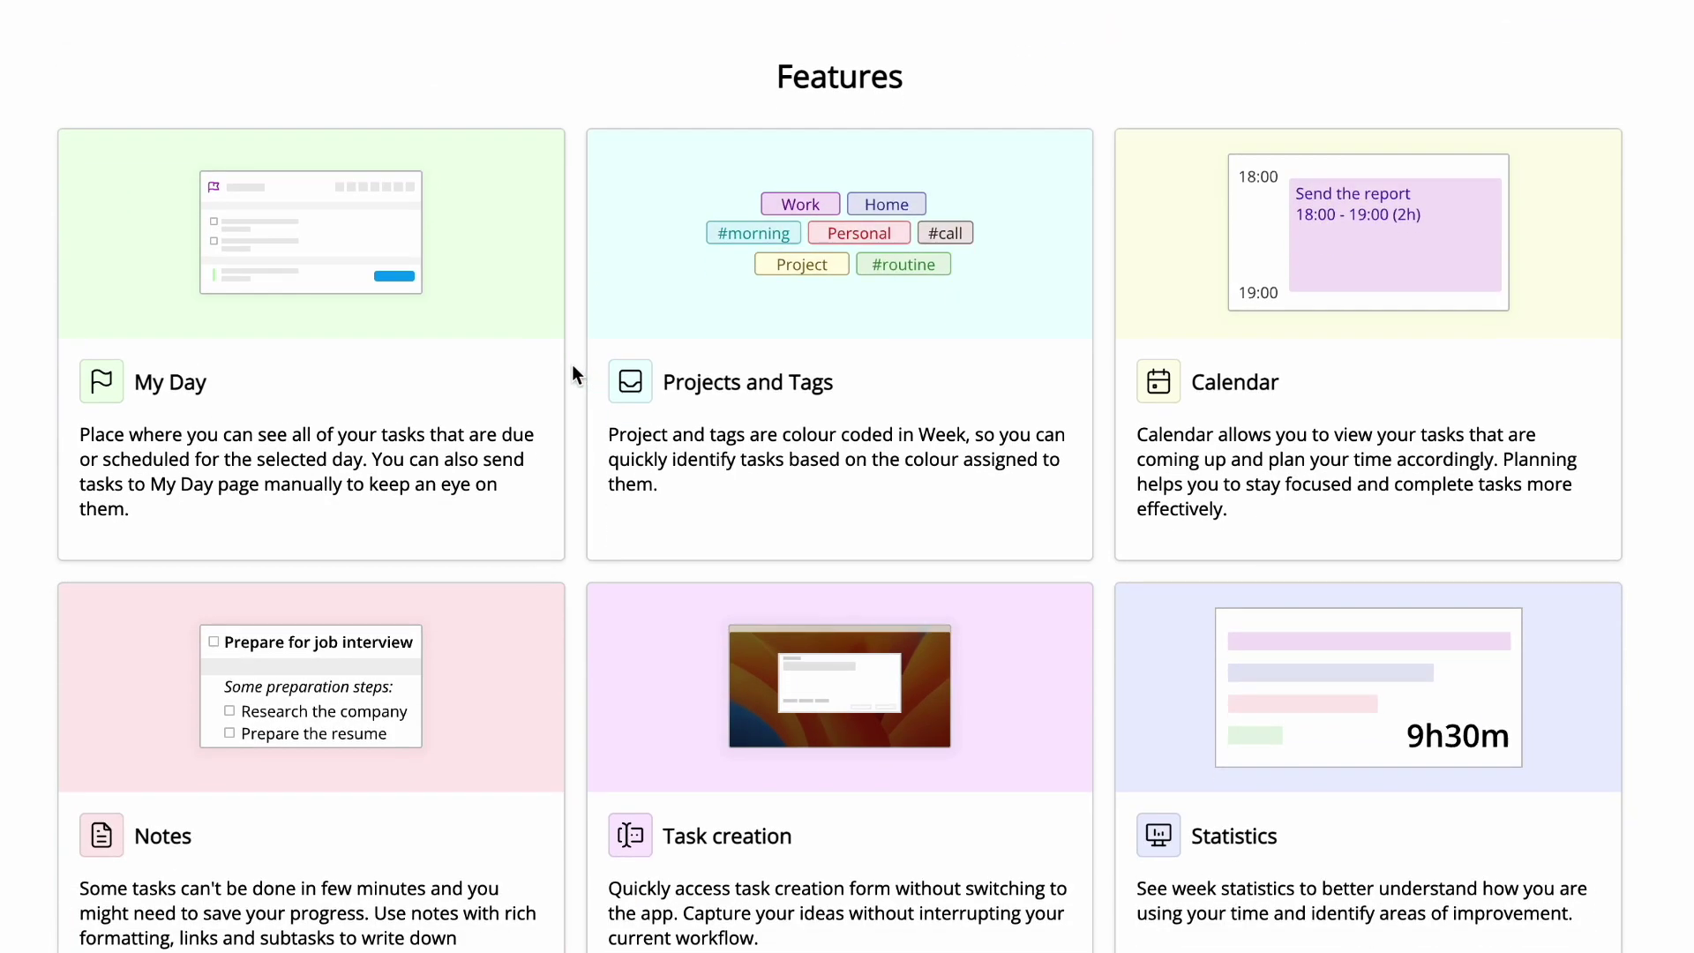
scroll(587, 371, "down", 4)
scroll(587, 371, "up", 6)
scroll(587, 370, "up", 11)
scroll(650, 291, "up", 3)
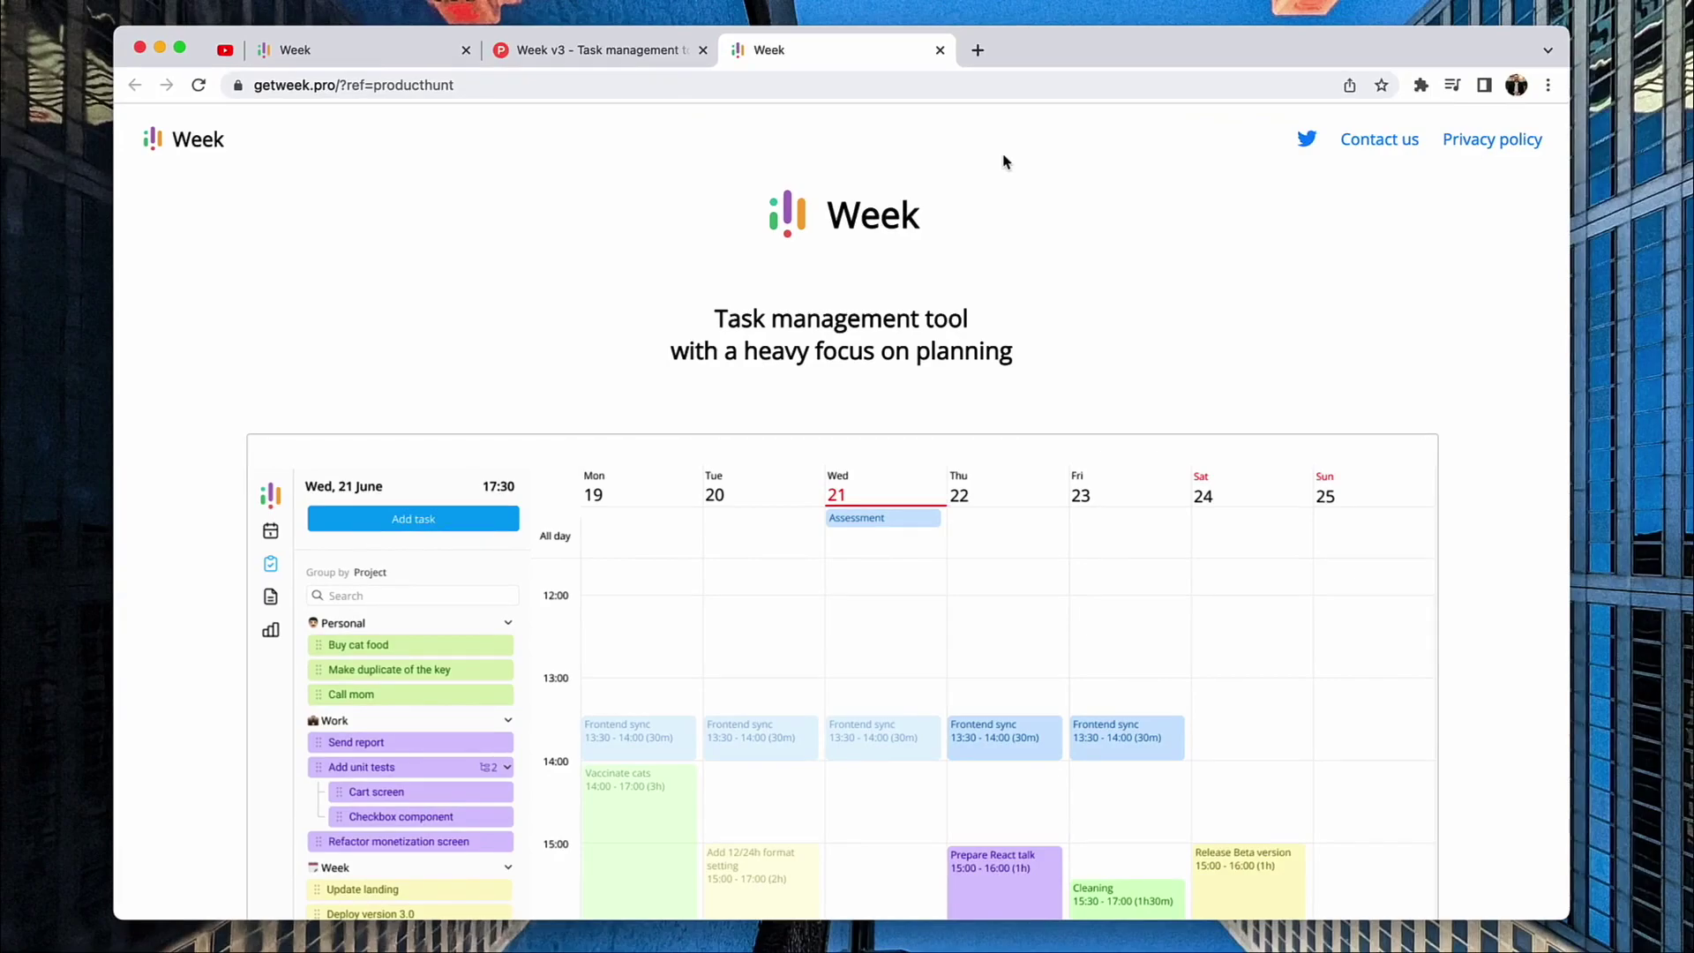
Return to the Week v3 Product Hunt listing and close the getweek.pro tab.
left_click(600, 50)
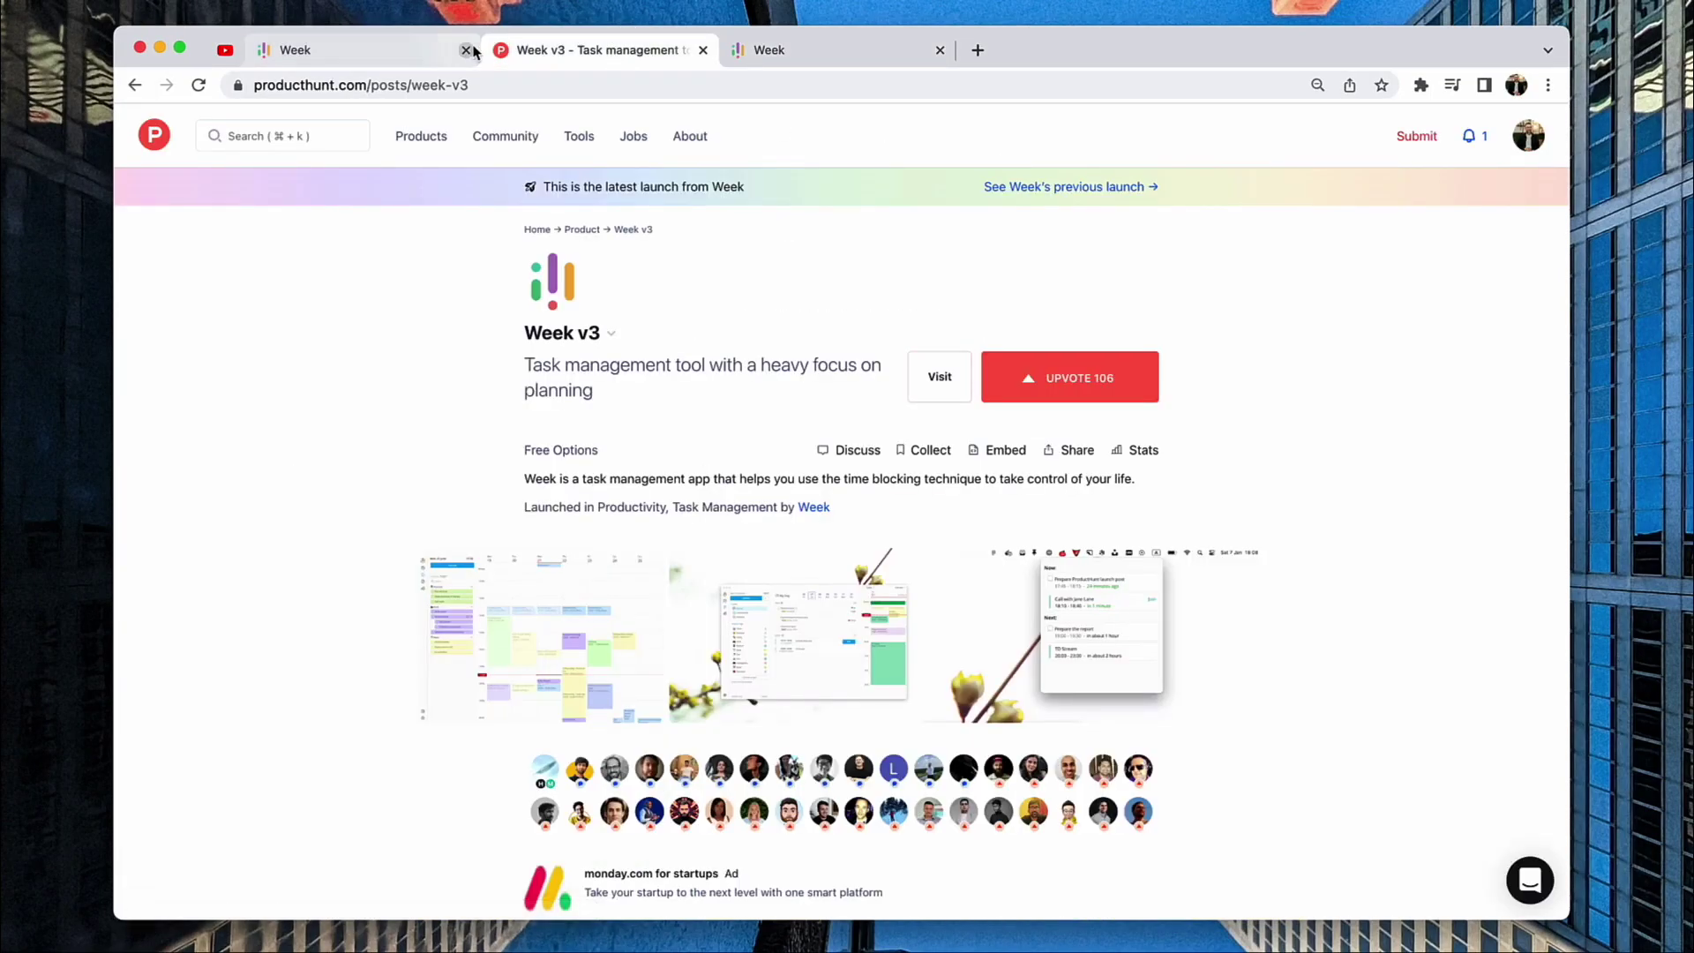
left_click(940, 49)
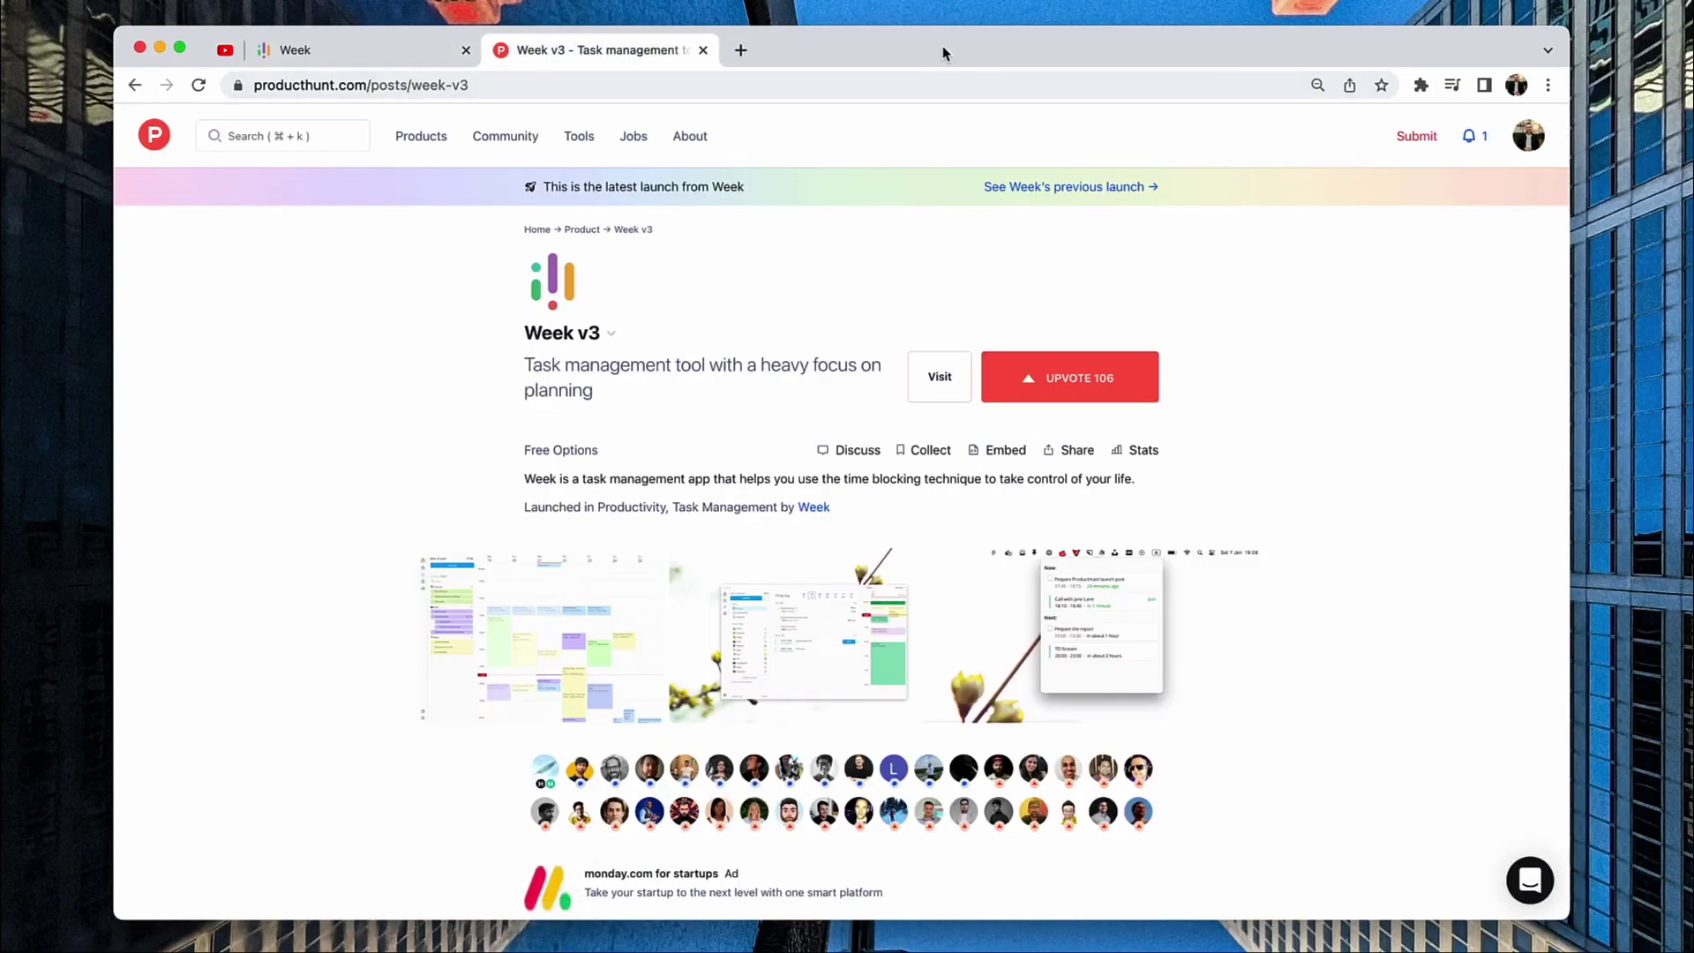